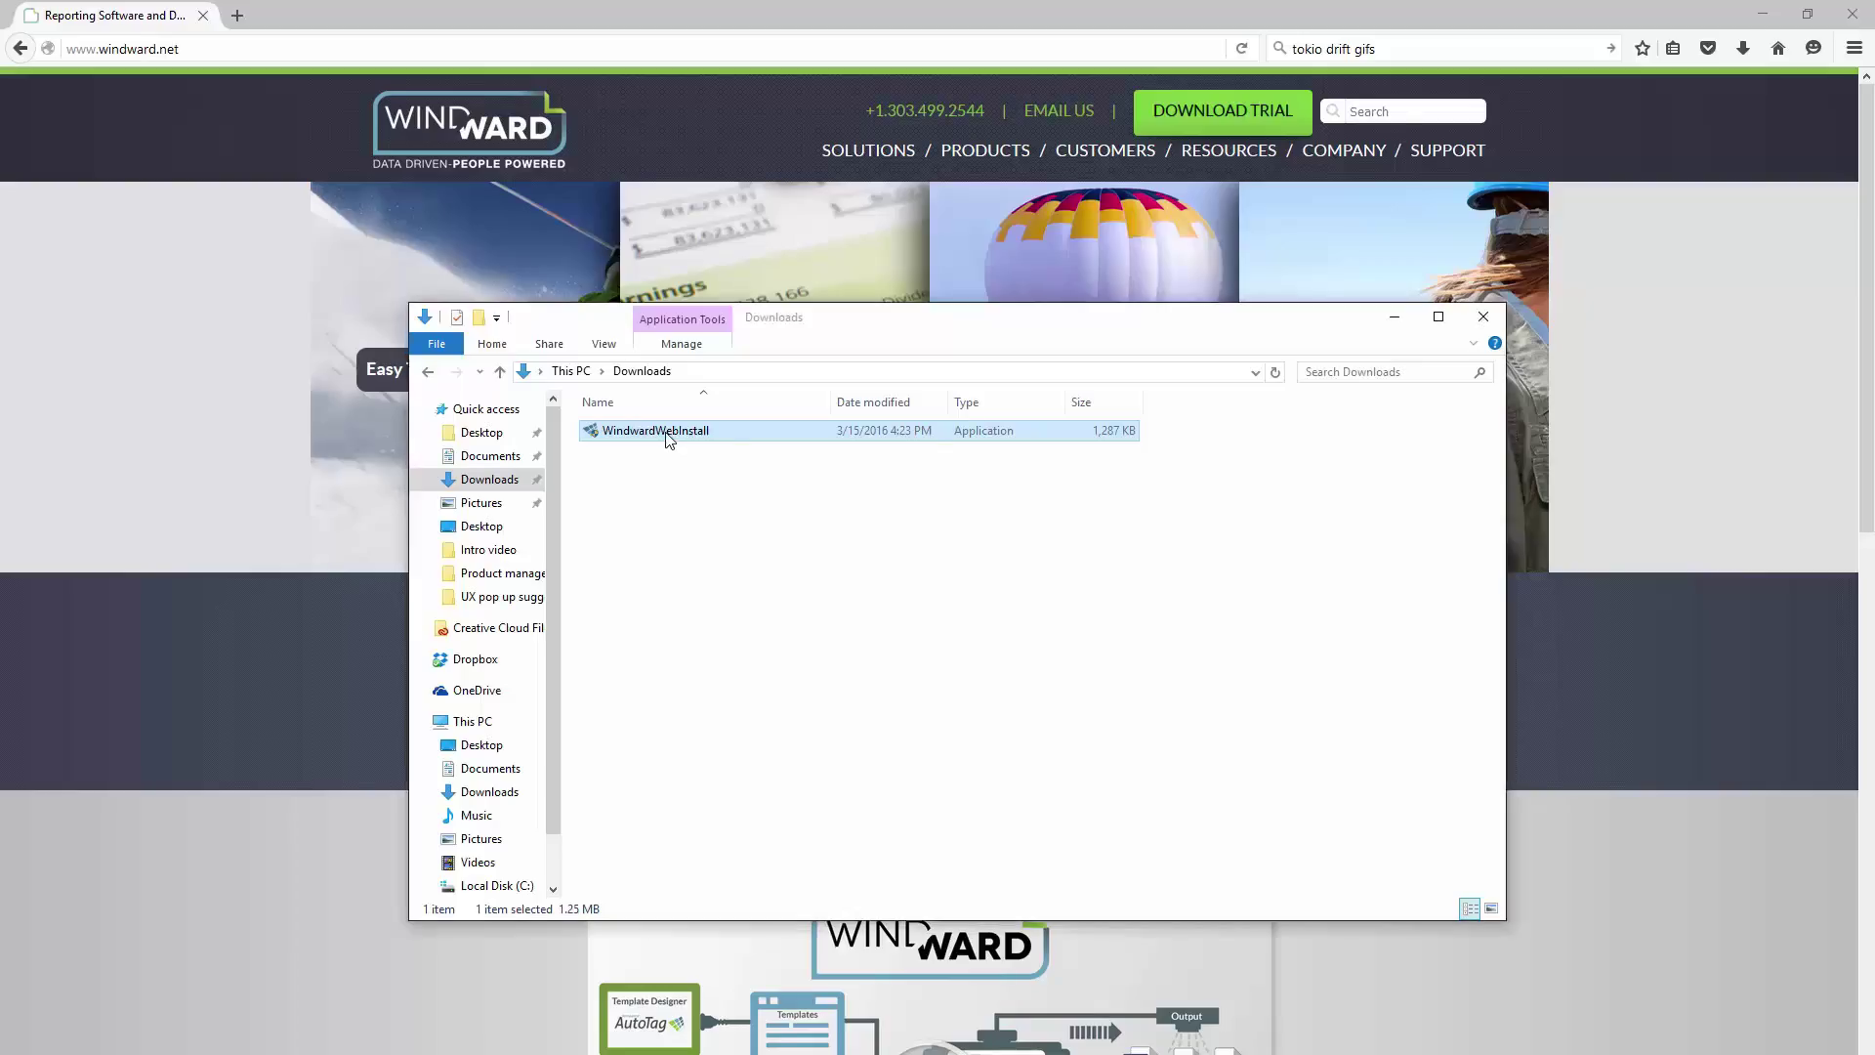
# Step: Run the WindwardWebInstall installer as administrator and accept the license agreement
pyautogui.rightClick(671, 440)
pyautogui.click(750, 469)
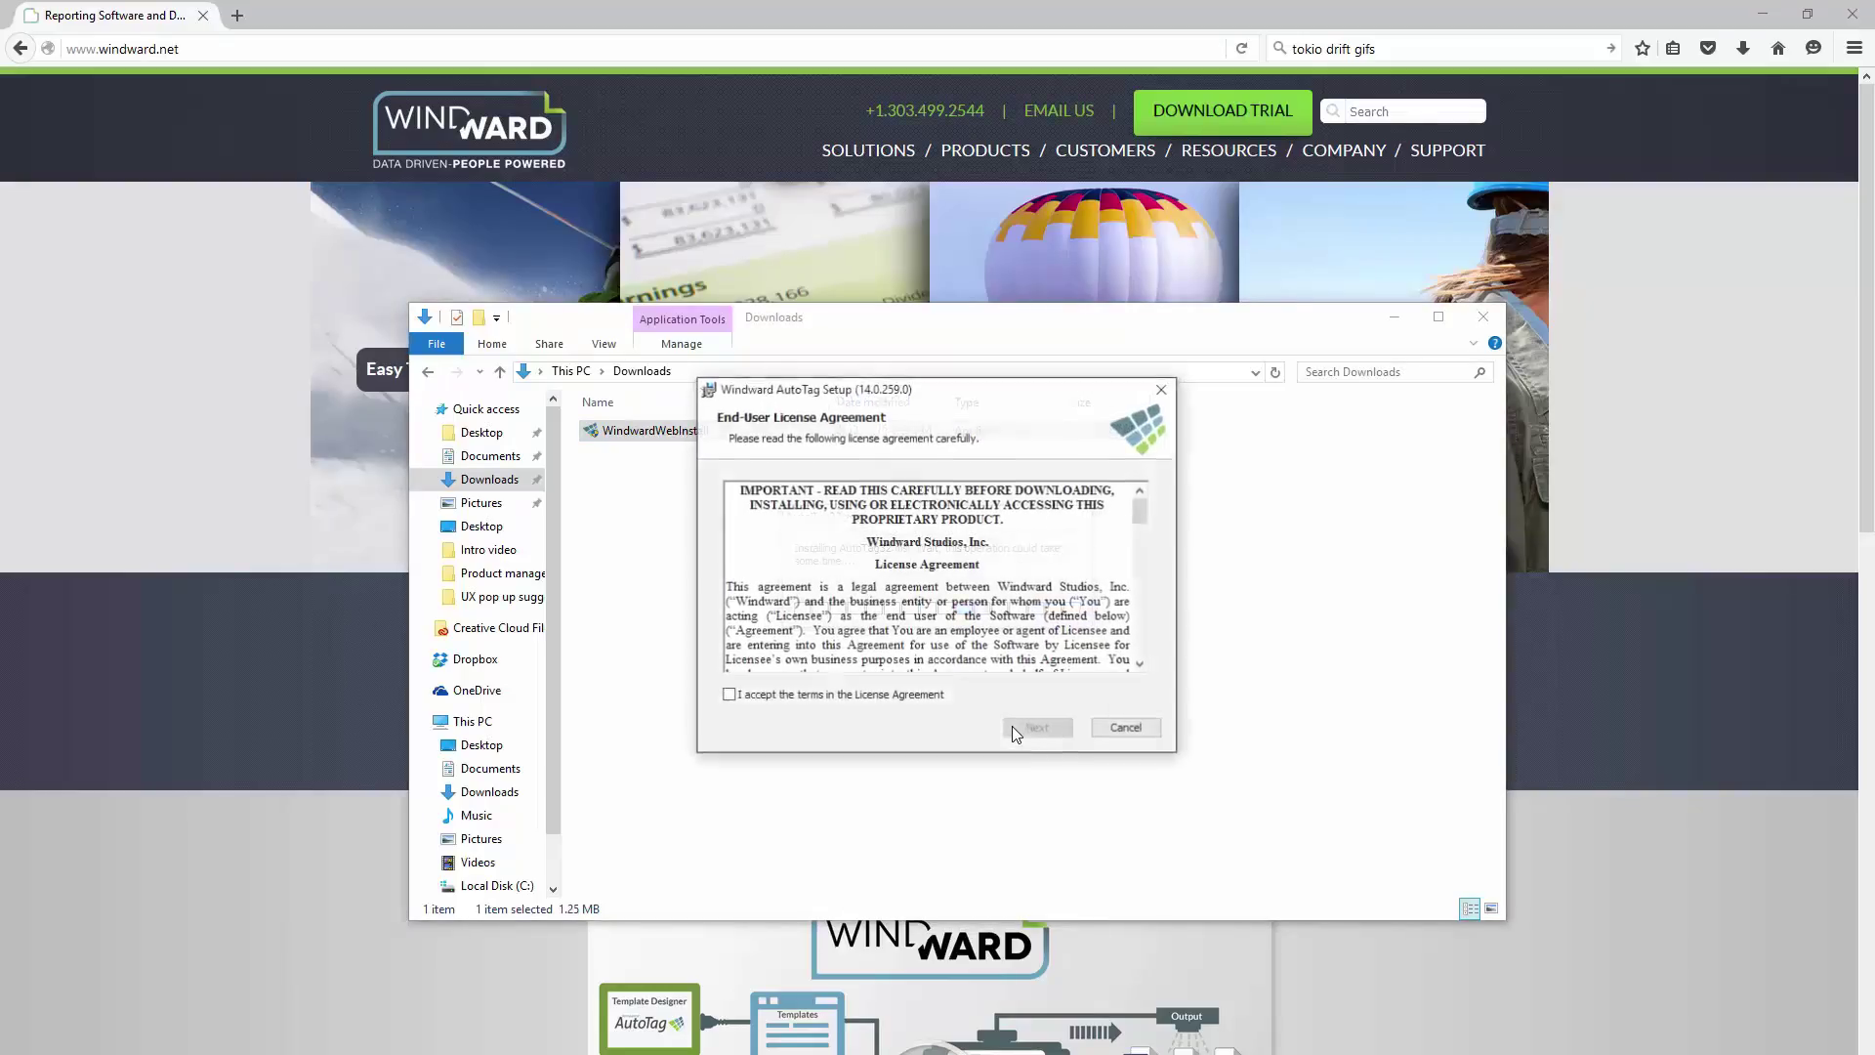
pyautogui.click(729, 695)
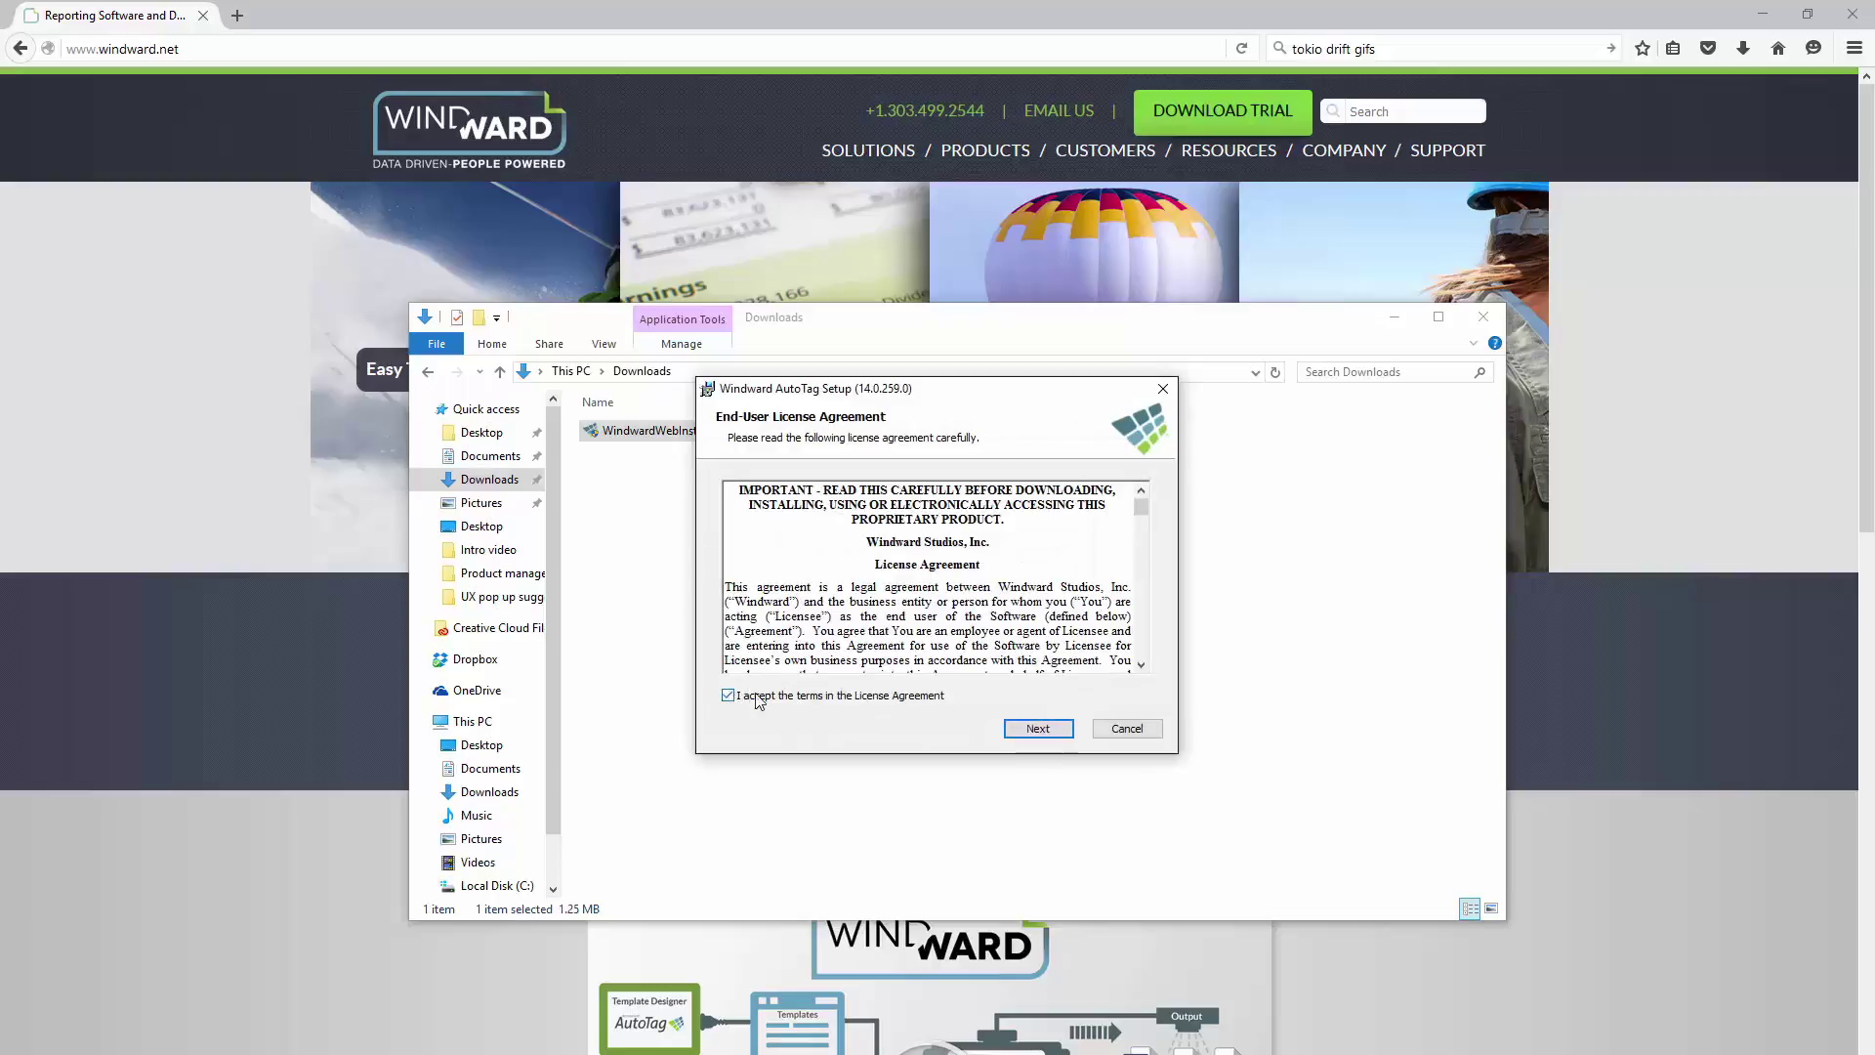
pyautogui.click(1051, 737)
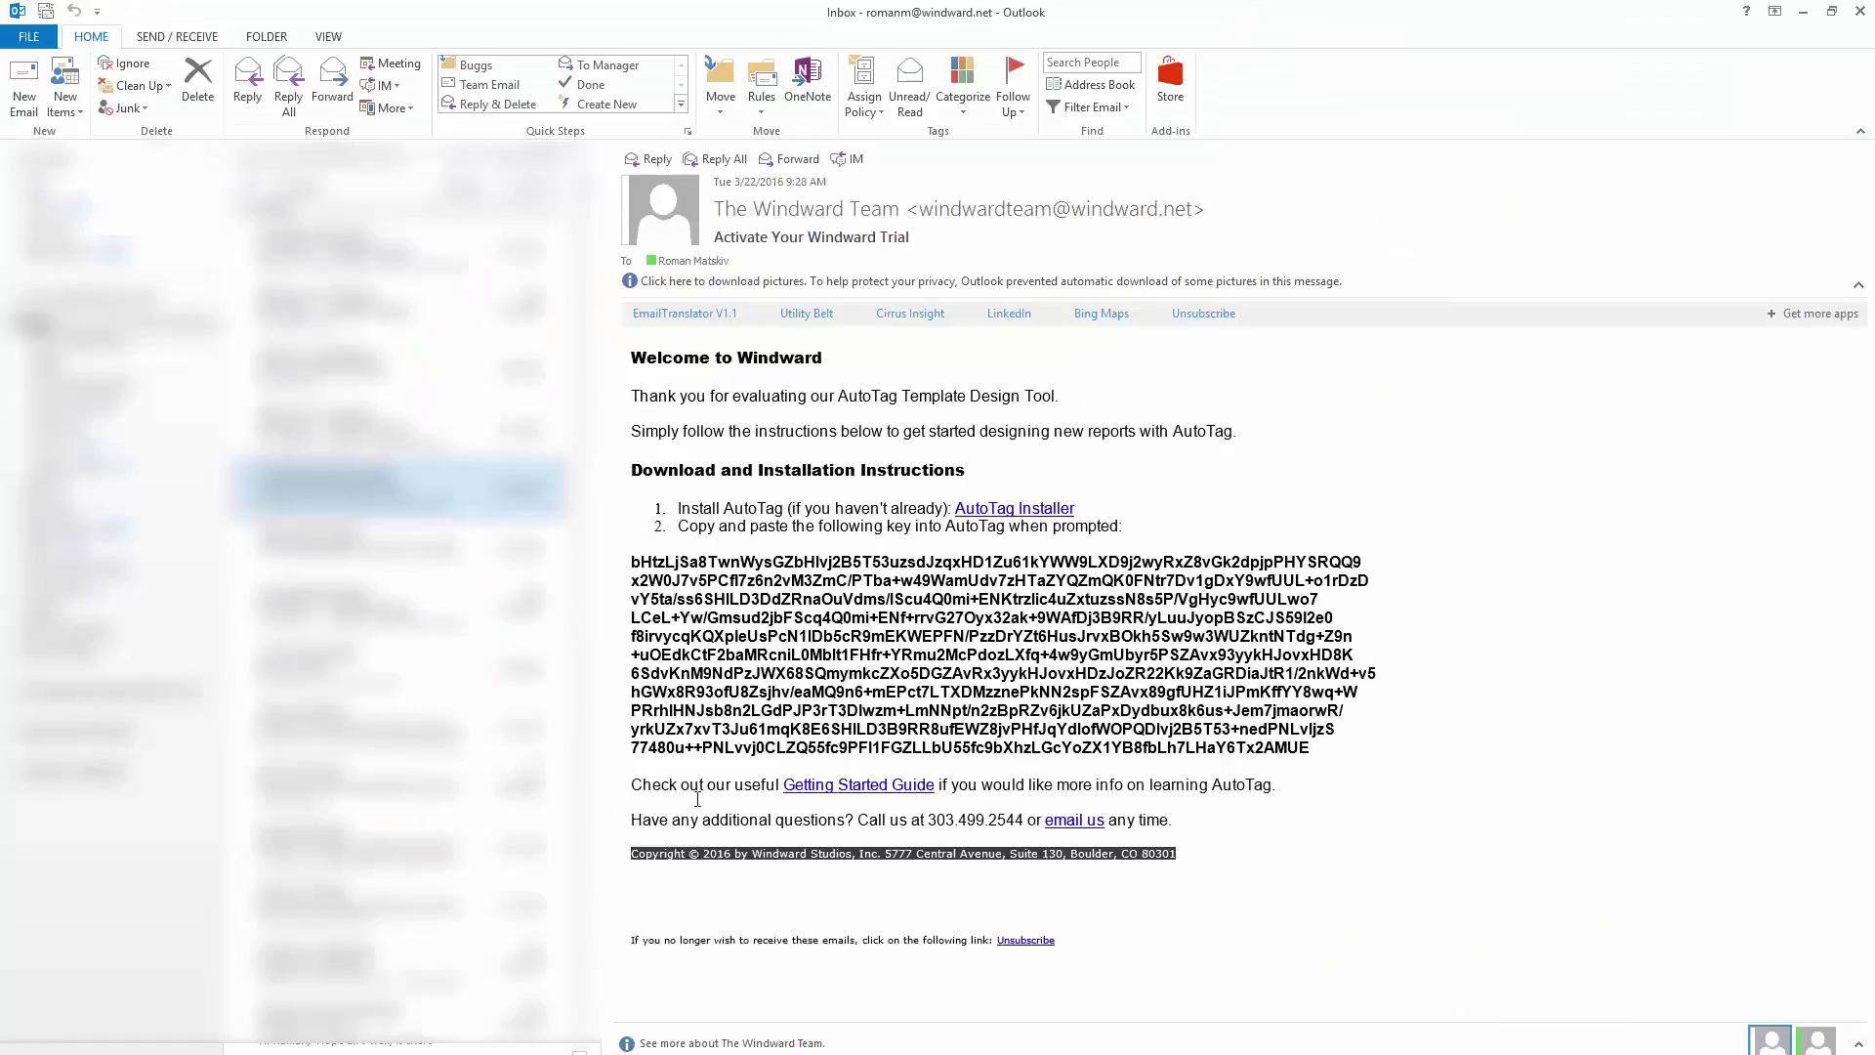
# Step: Copy the license key from the Activate Your Windward Trial email
pyautogui.moveTo(630, 558); pyautogui.dragTo(1316, 745)
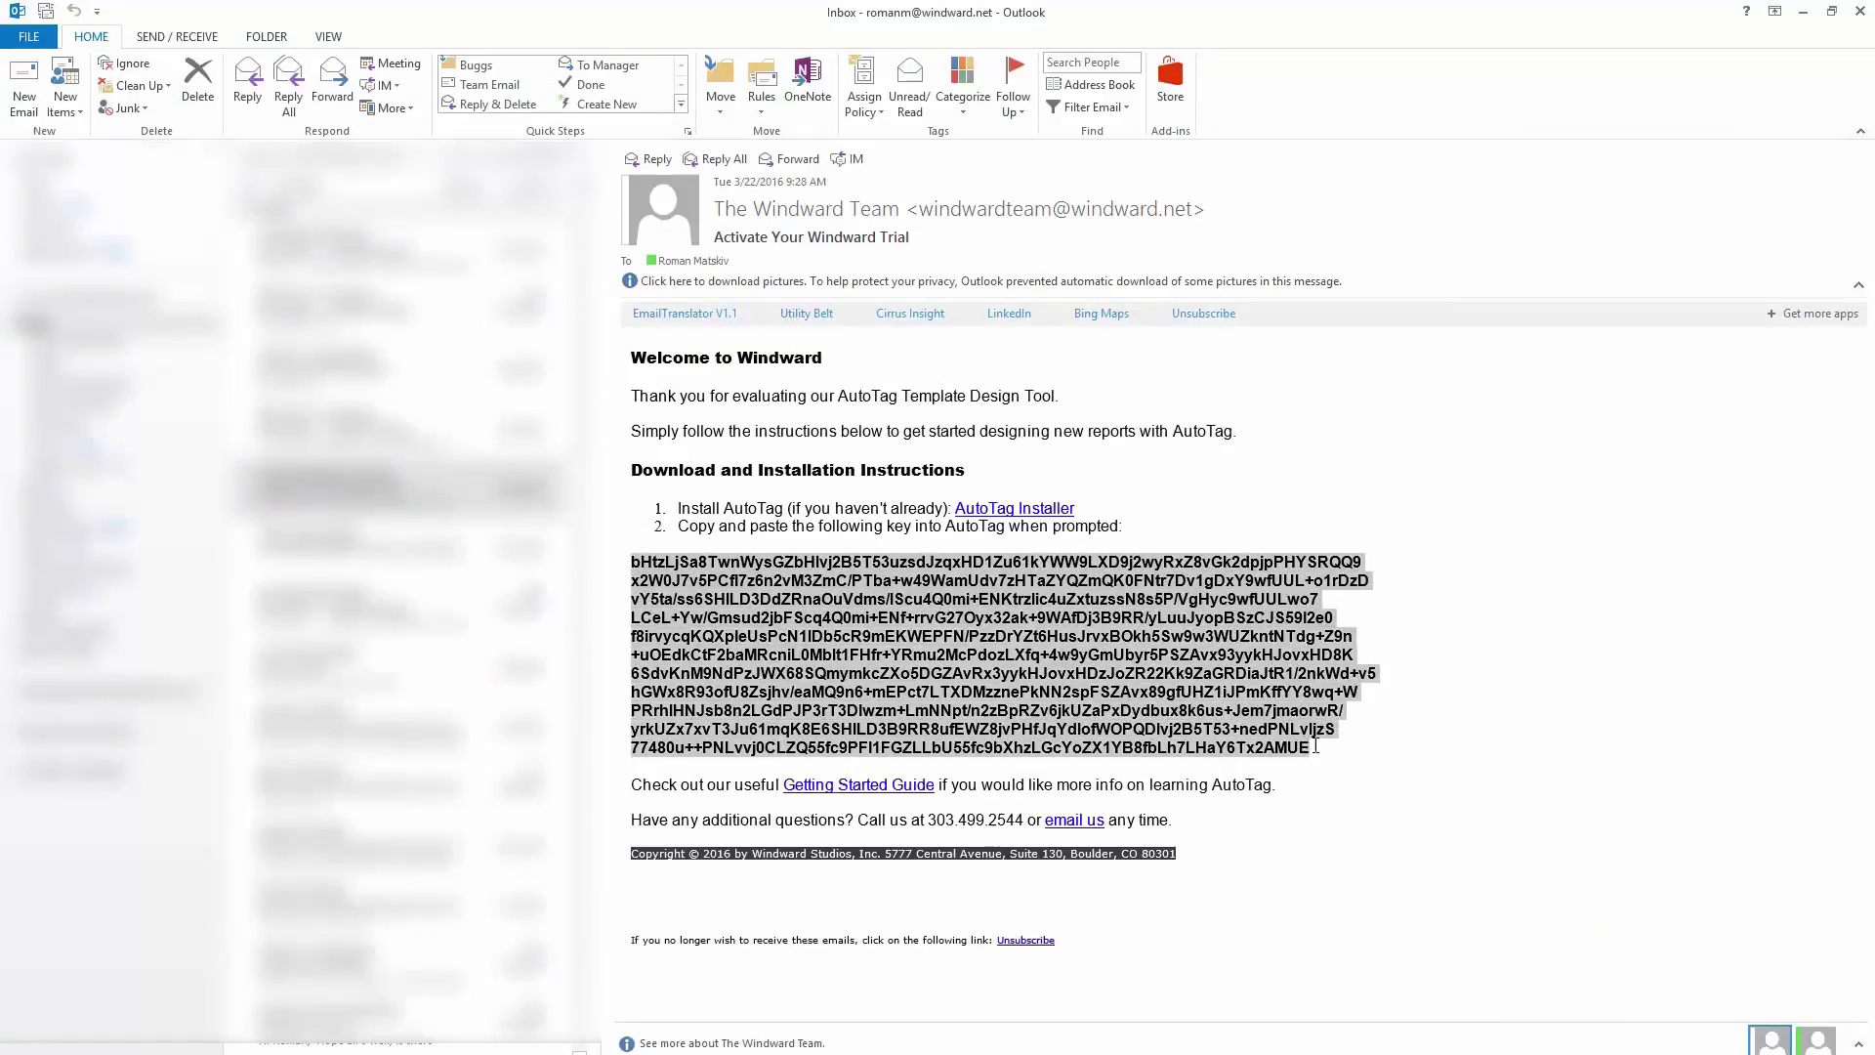
pyautogui.rightClick(955, 668)
pyautogui.click(989, 683)
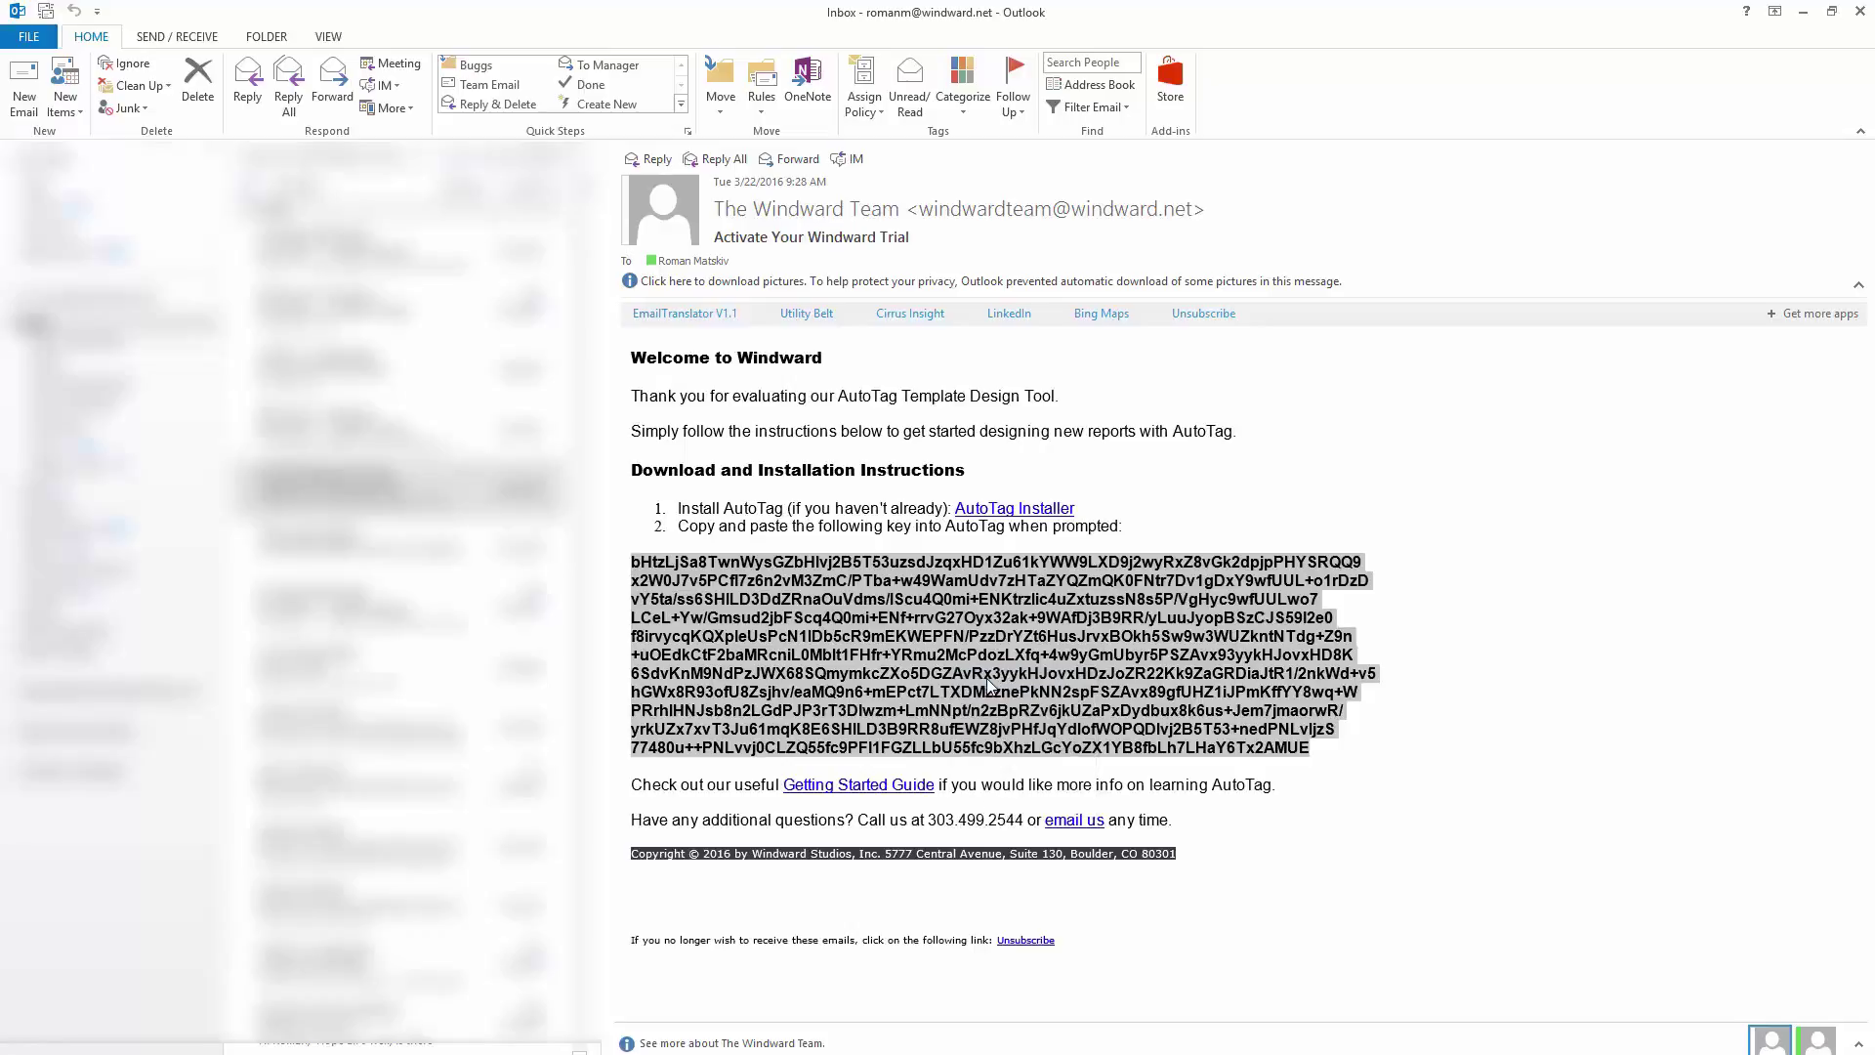
# Step: Paste the copied license key into the installer's License Key field
pyautogui.click(1803, 12)
pyautogui.click(853, 547)
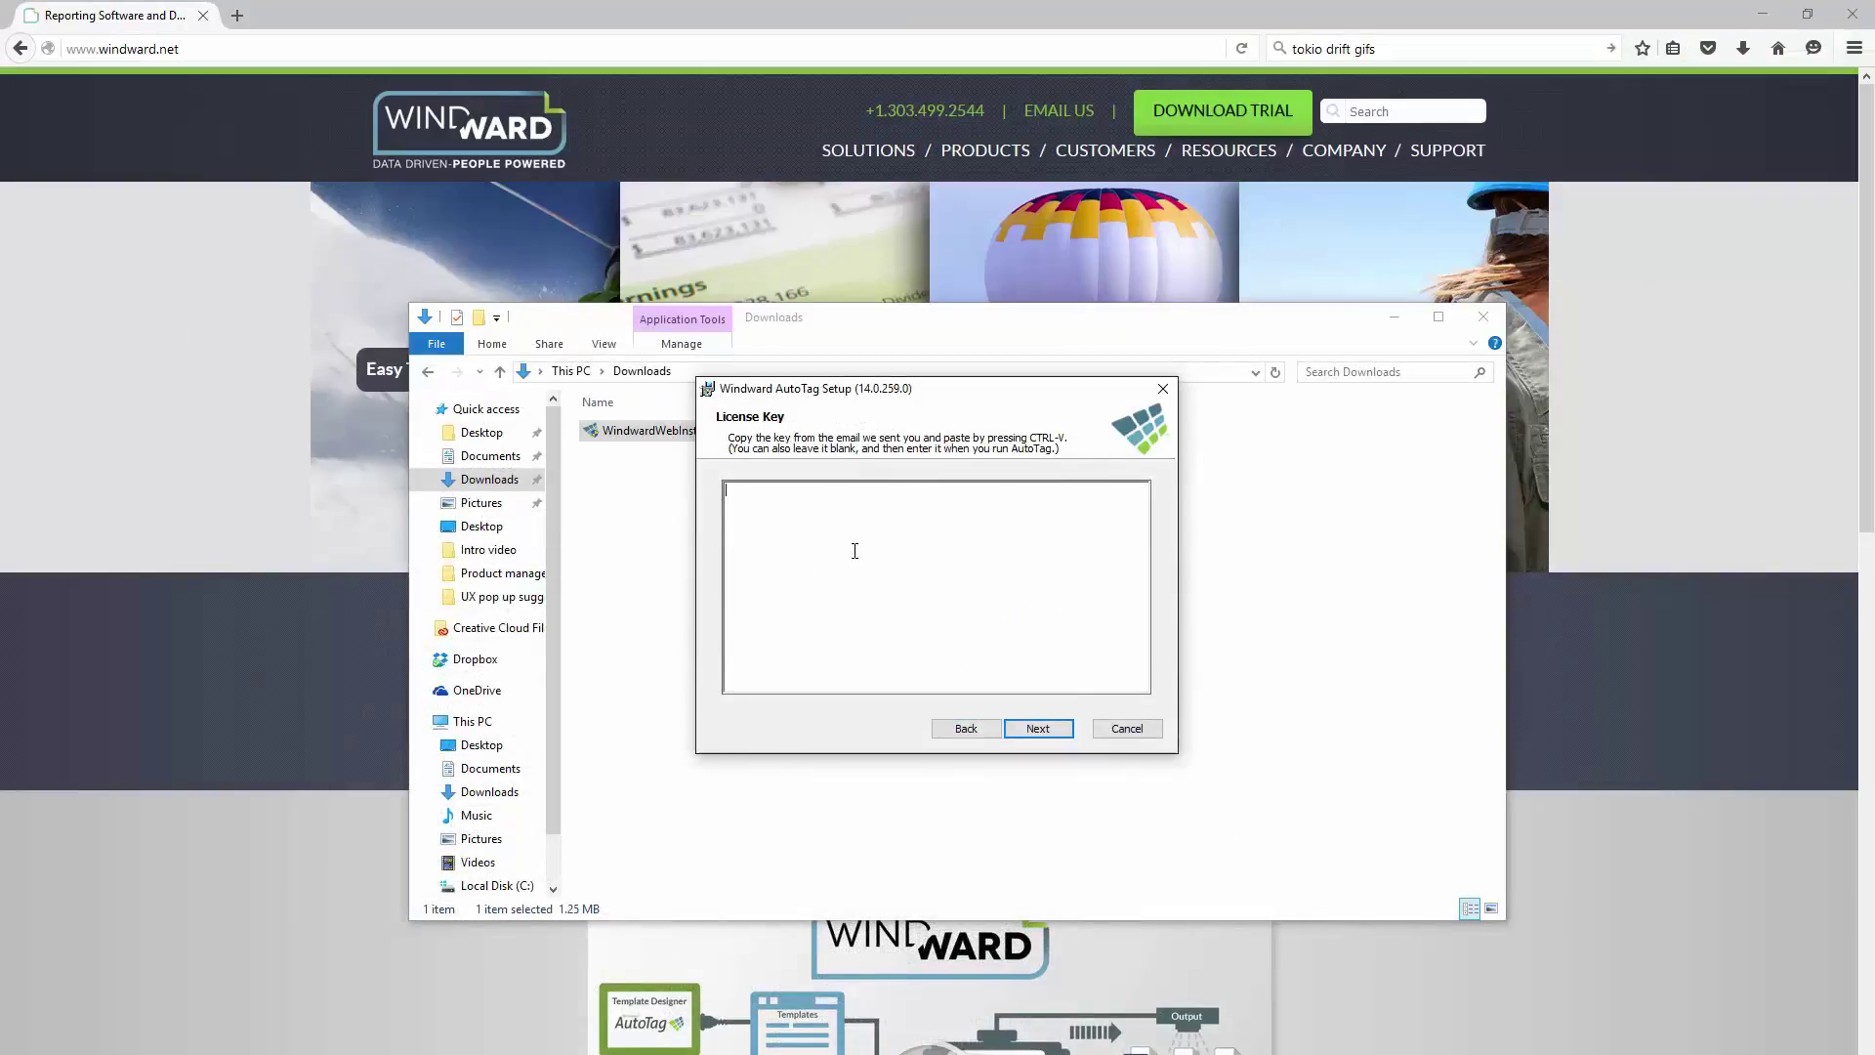
pyautogui.hotkey('ctrl', 'v')
# Step: Install AutoTag and finish setup with Word launching
pyautogui.click(1033, 730)
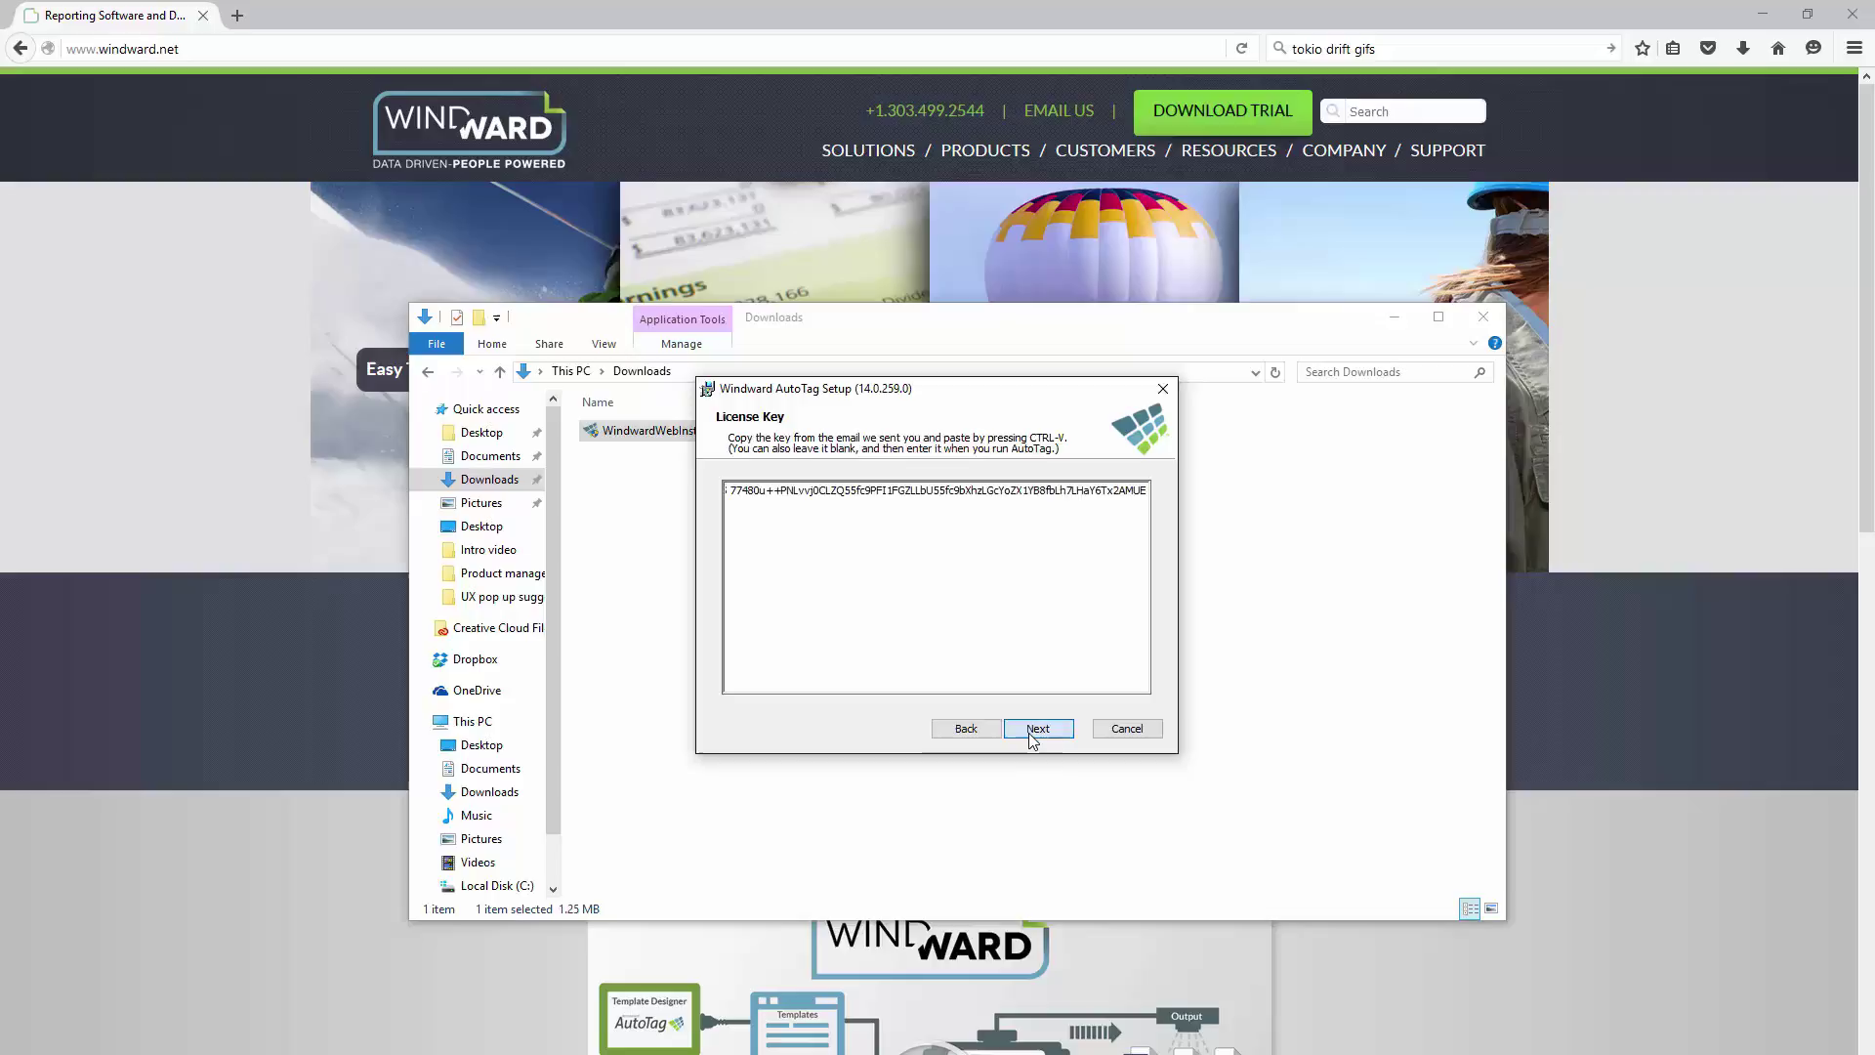
pyautogui.click(1034, 729)
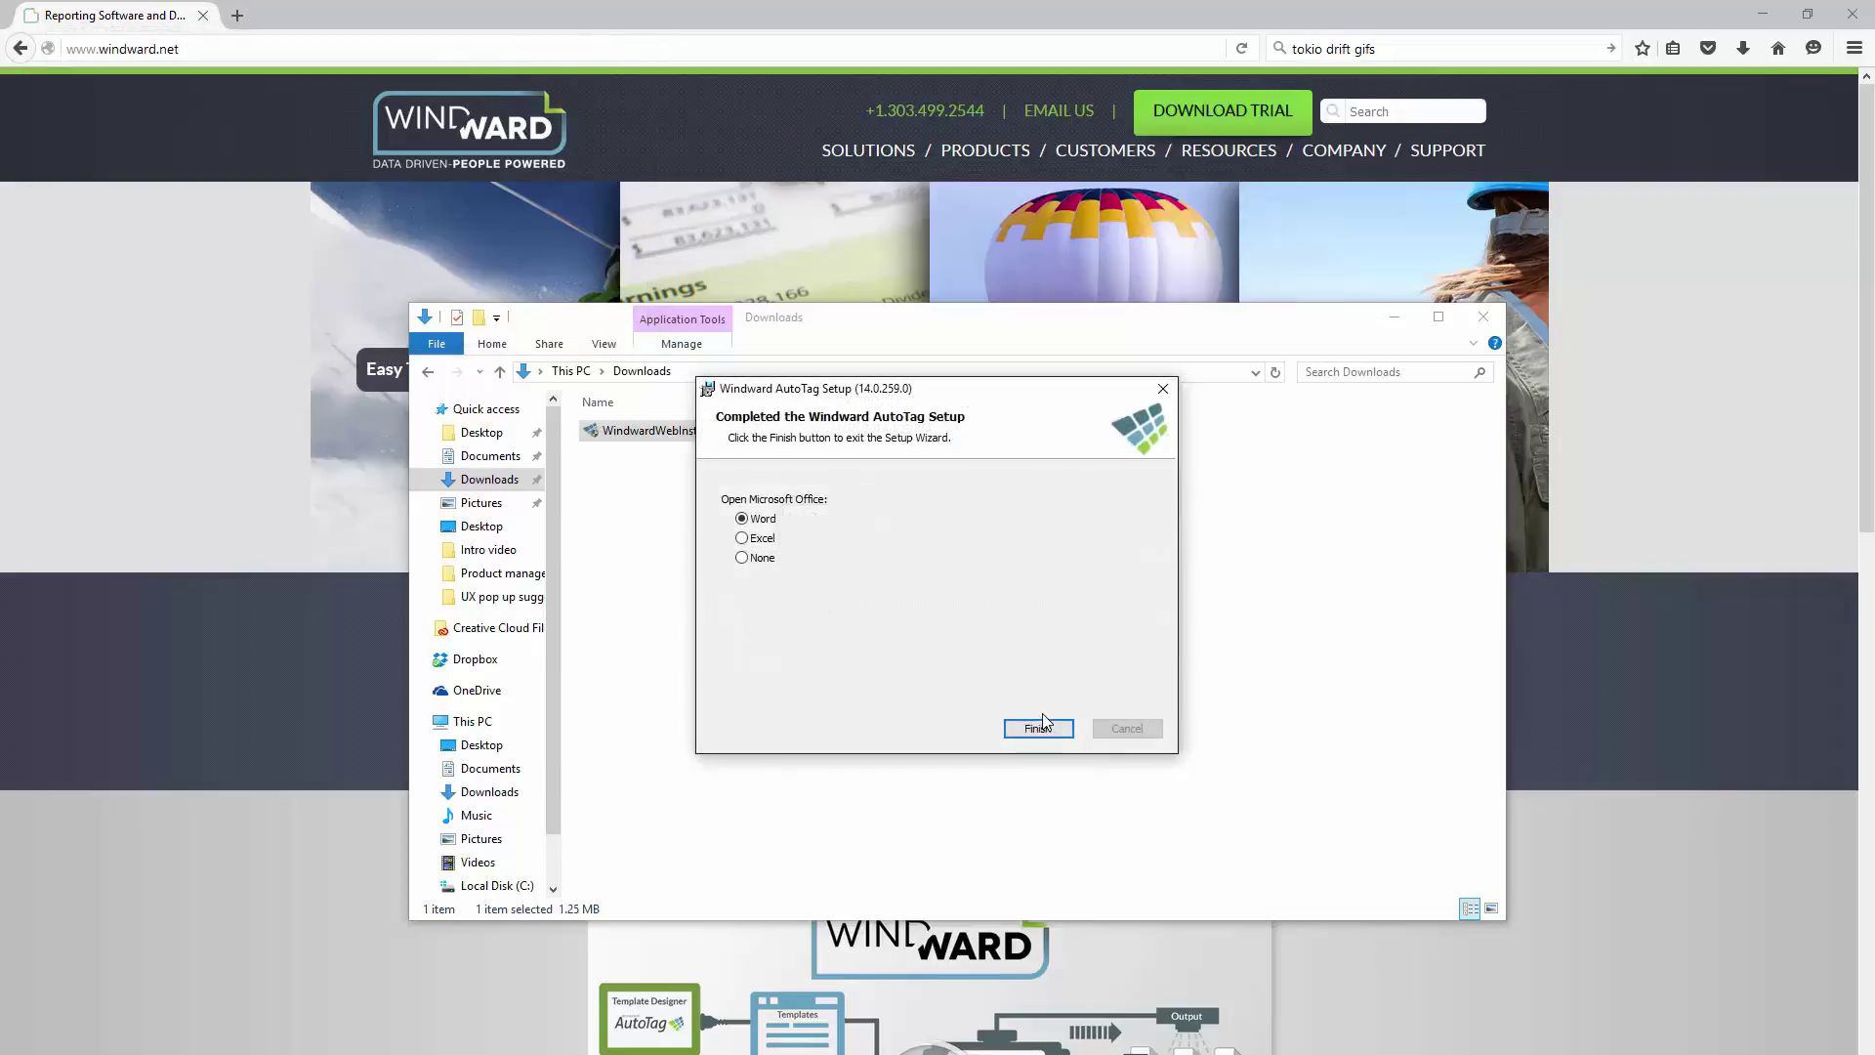
pyautogui.click(1040, 729)
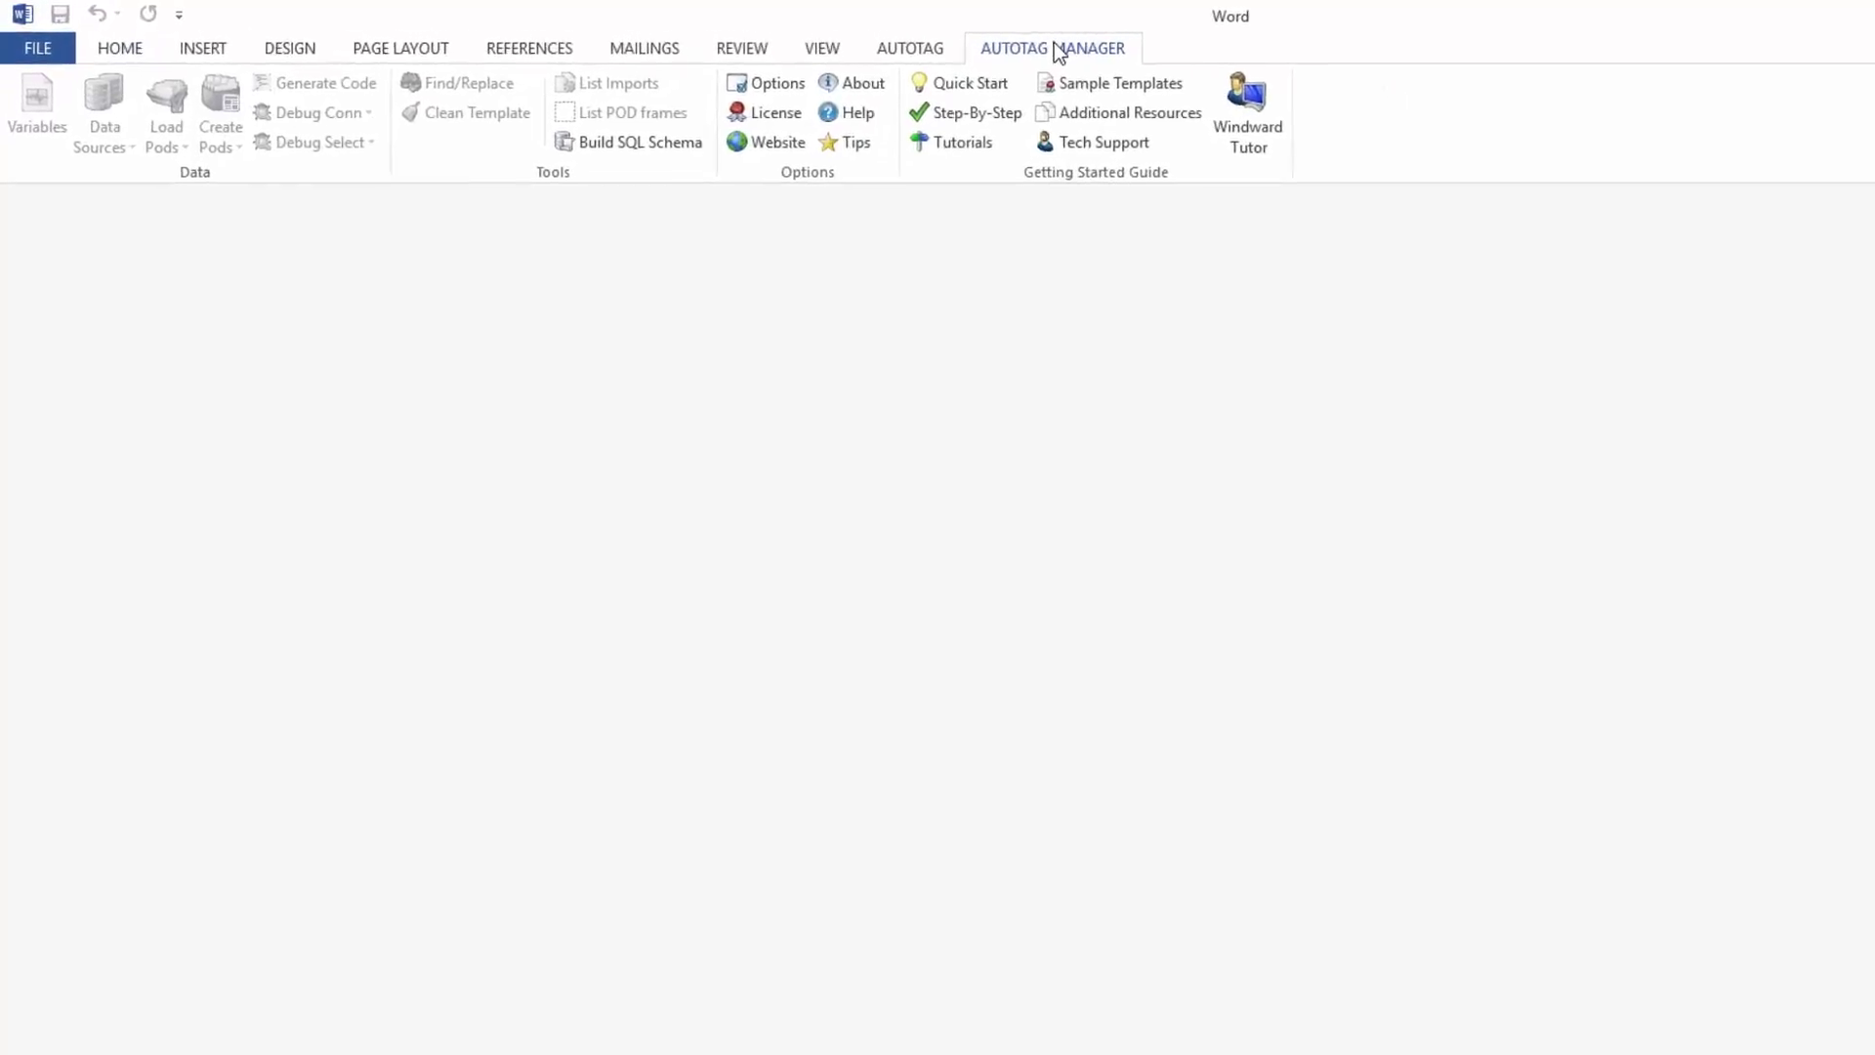
# Step: Confirm the registered key in AutoTag Manager's License dialog, then view the AUTOTAG tools
pyautogui.click(770, 113)
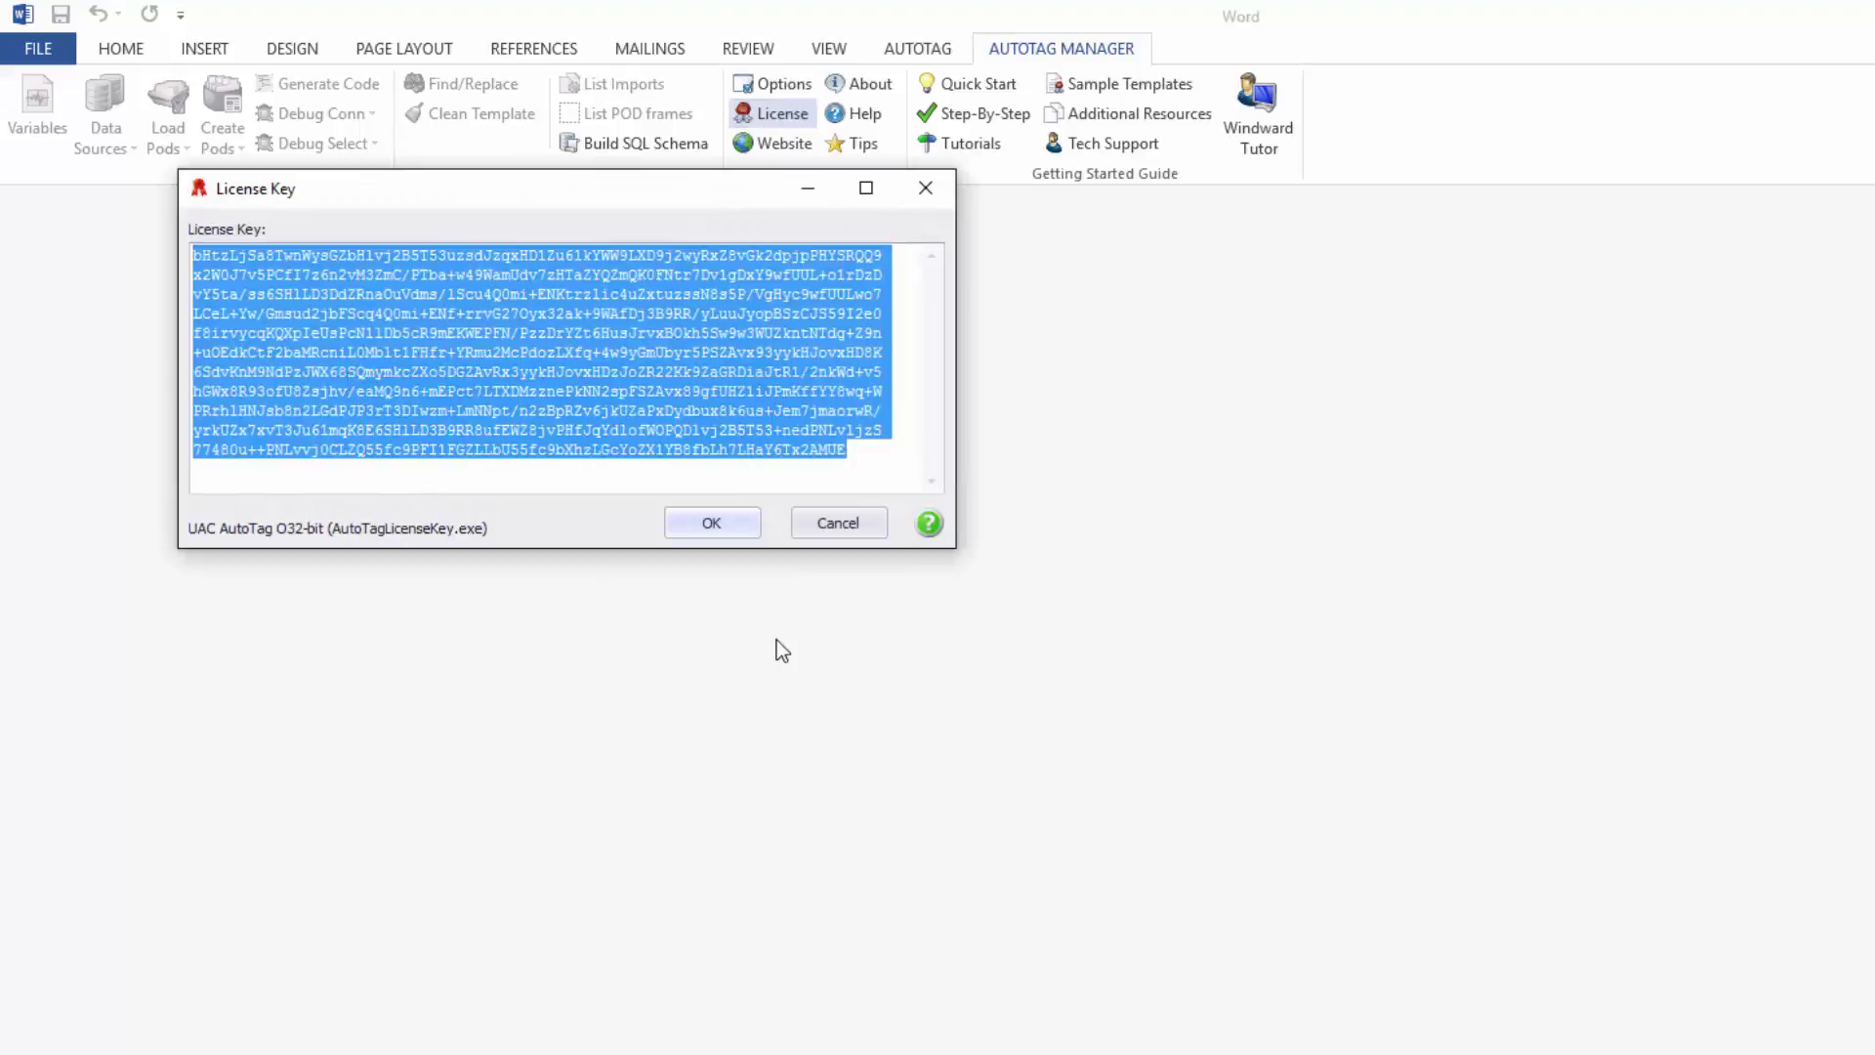
pyautogui.click(725, 524)
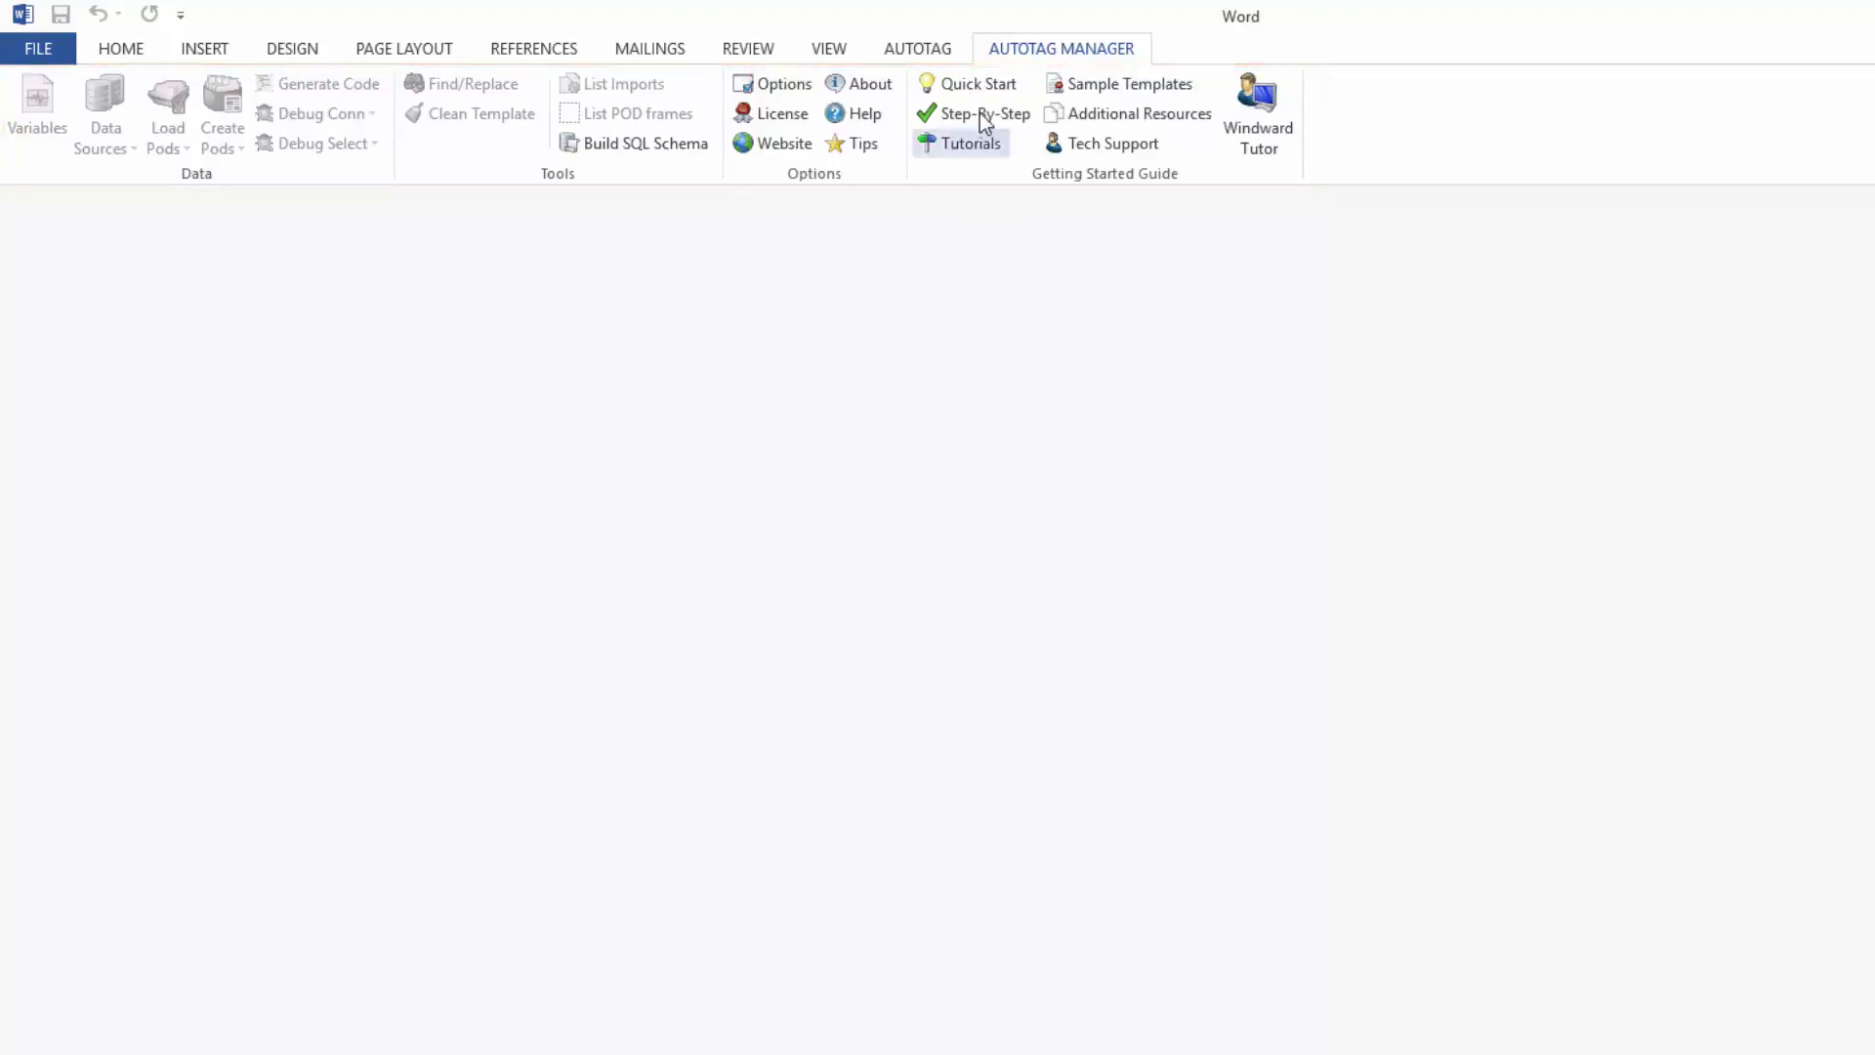
pyautogui.click(931, 55)
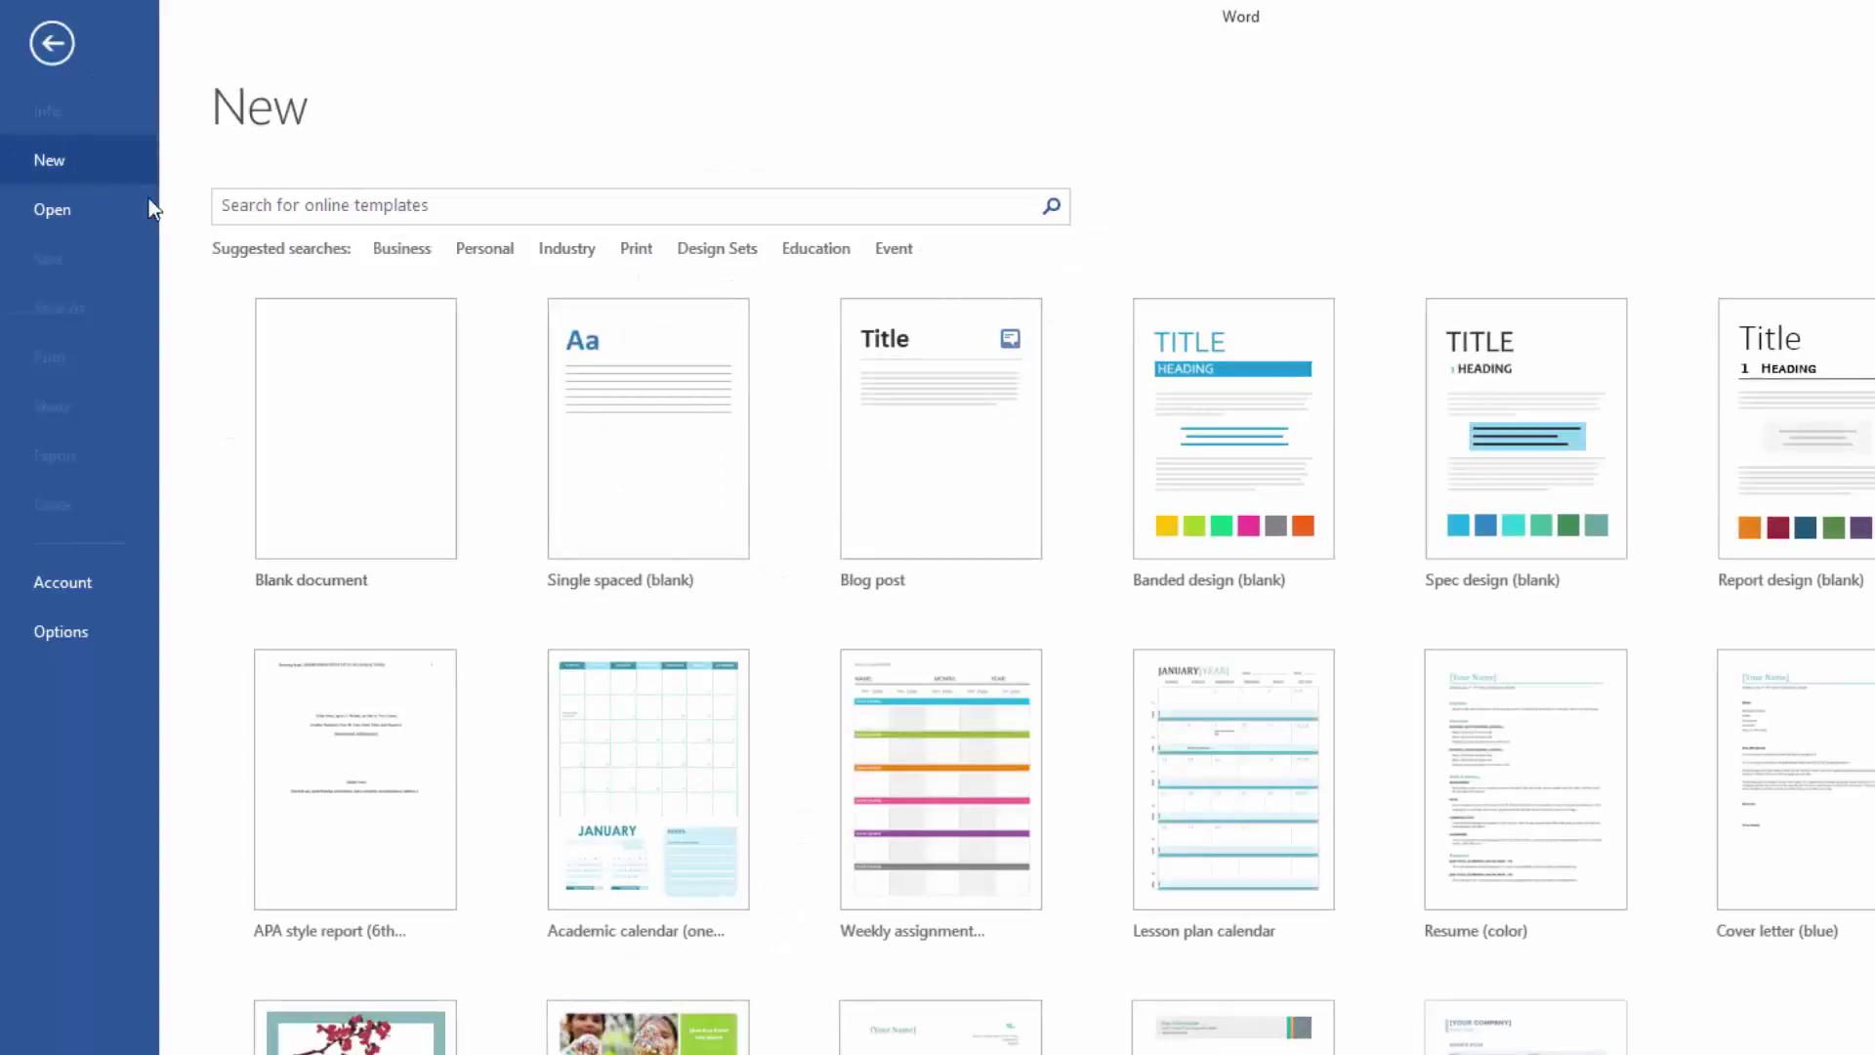
# Step: Create a blank document and bring up AutoTag Manager's Data Sources options
pyautogui.click(360, 450)
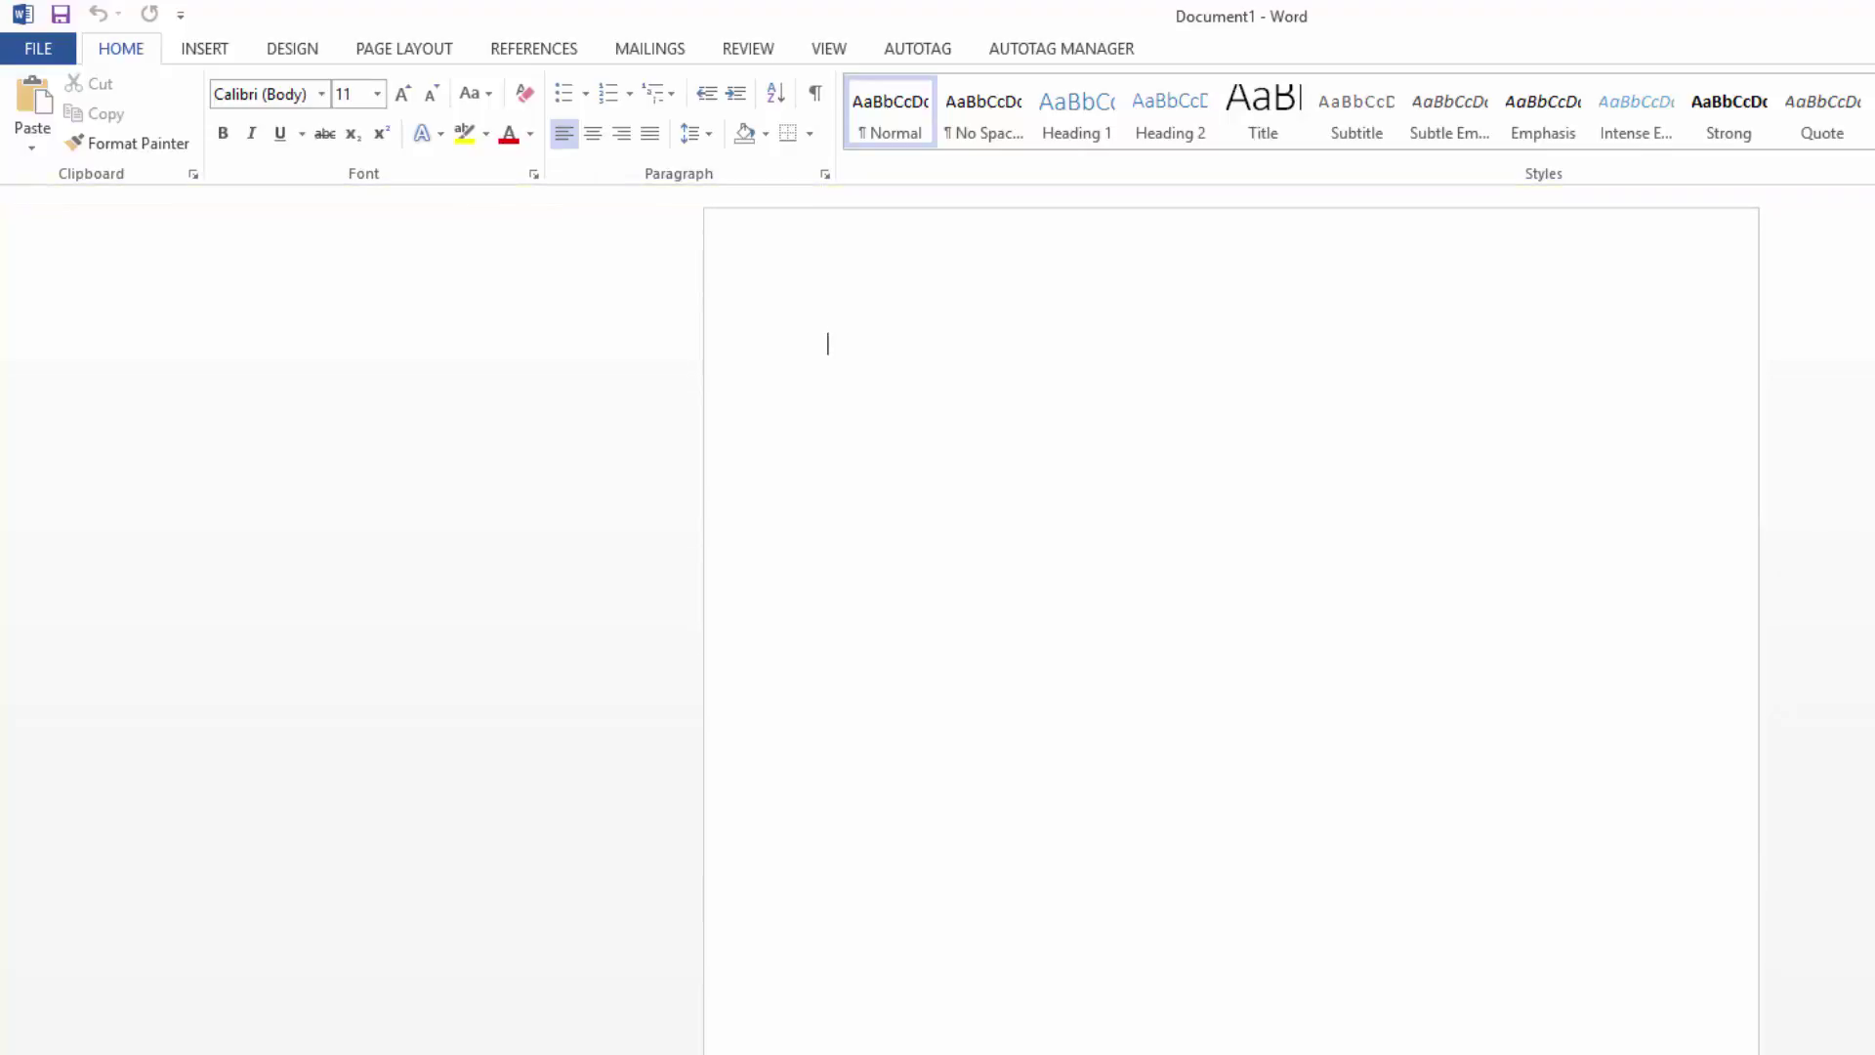
pyautogui.click(1056, 50)
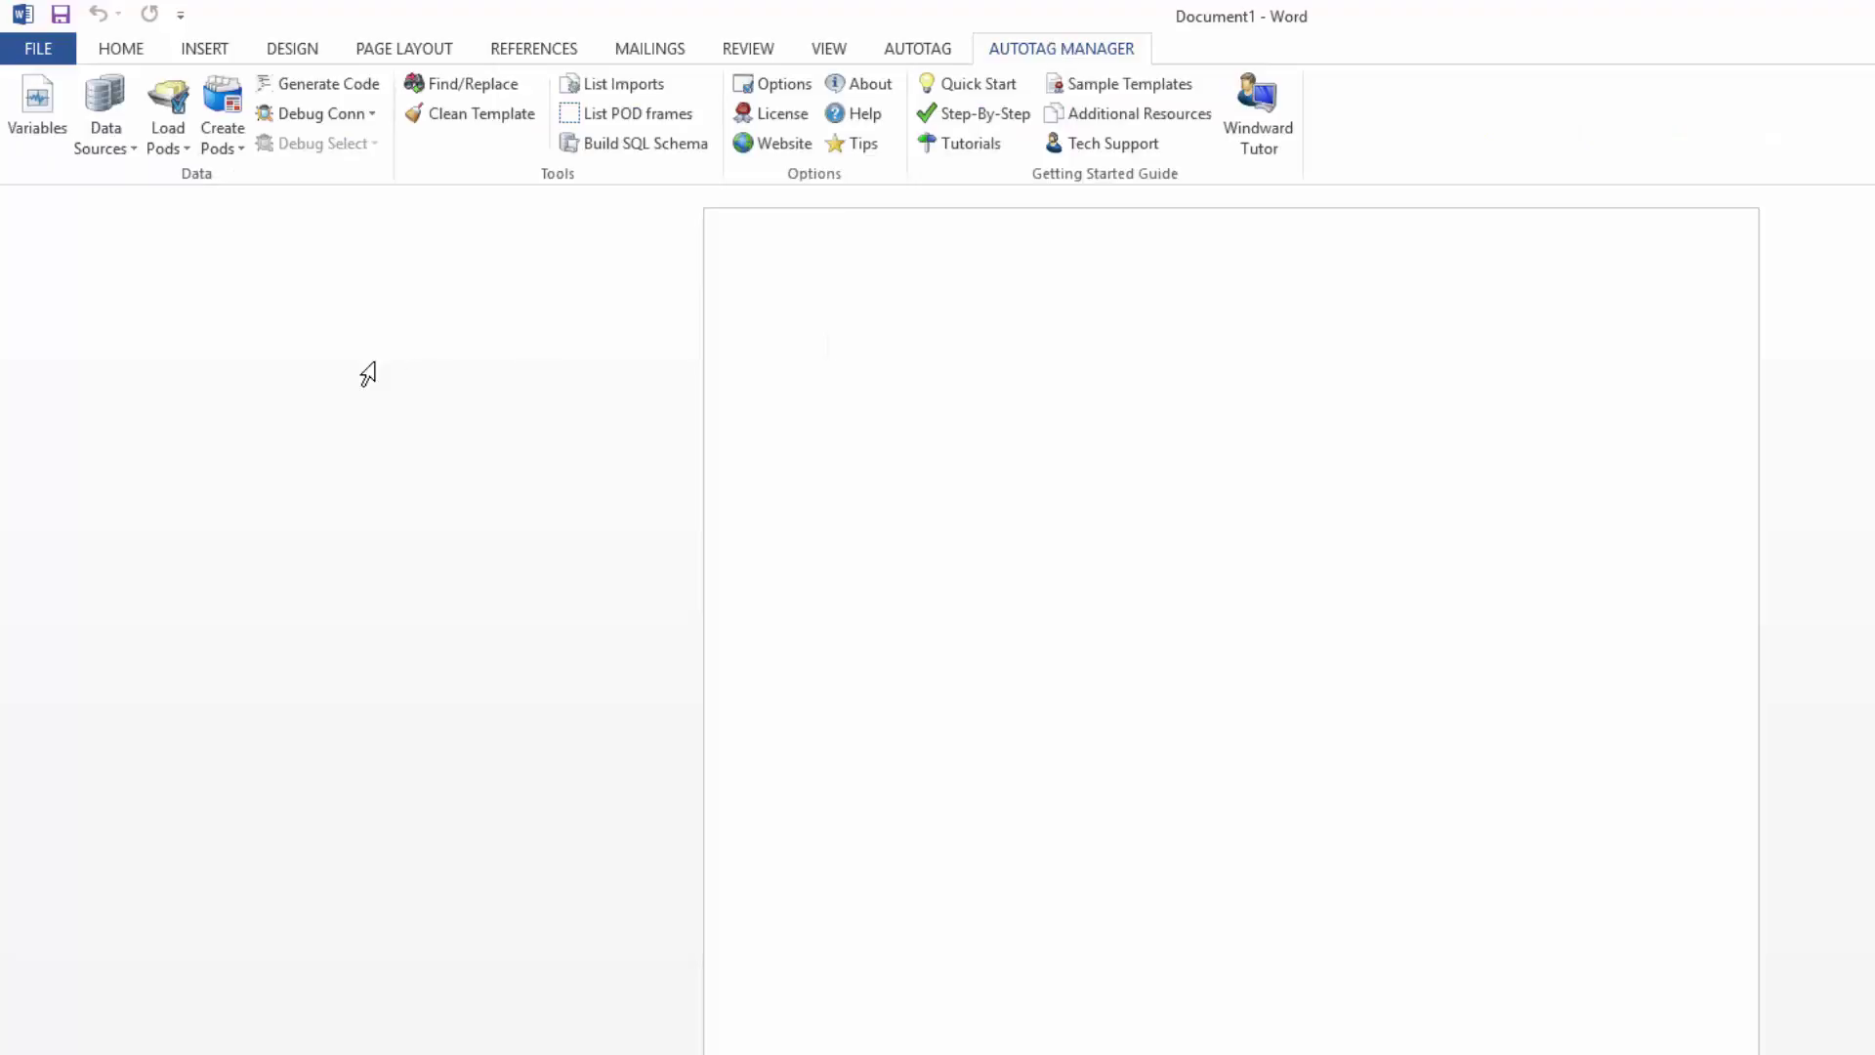
pyautogui.click(114, 146)
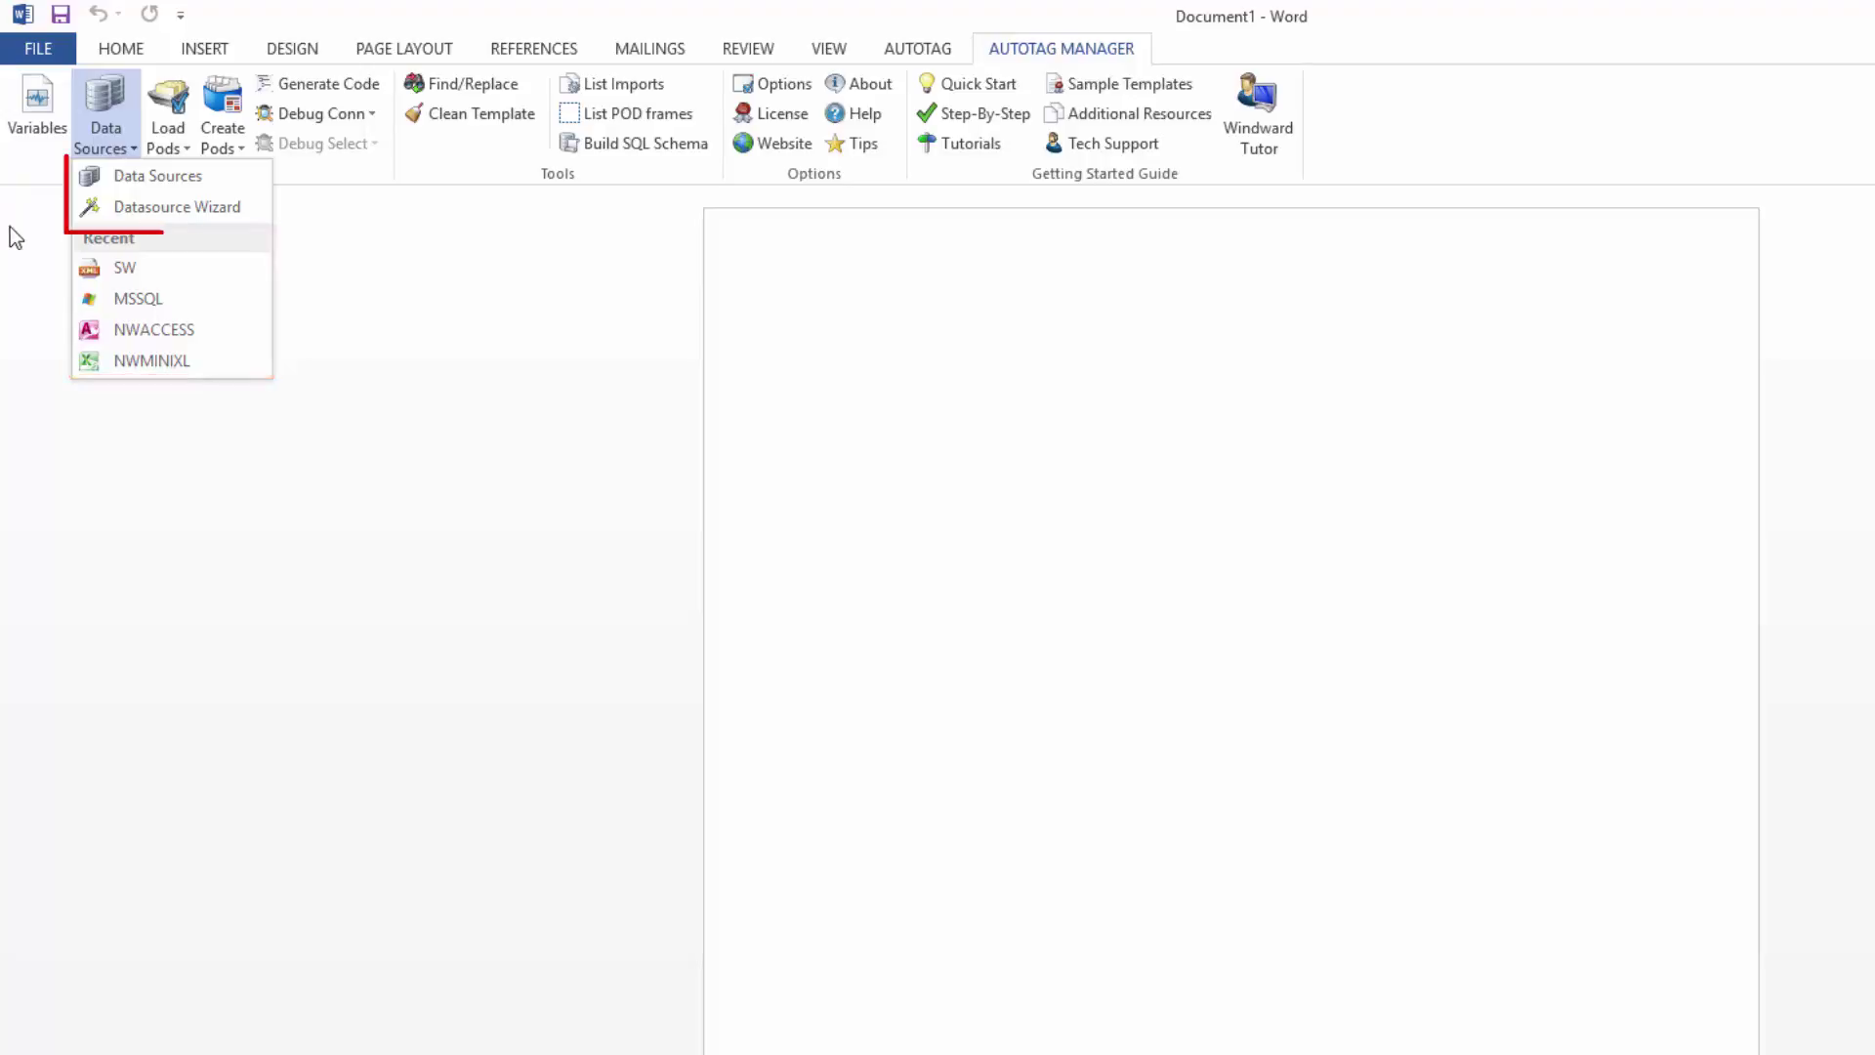
# Step: Start the Datasource Wizard, name the datasource MSSQL and choose SQL Server as its type
pyautogui.click(180, 207)
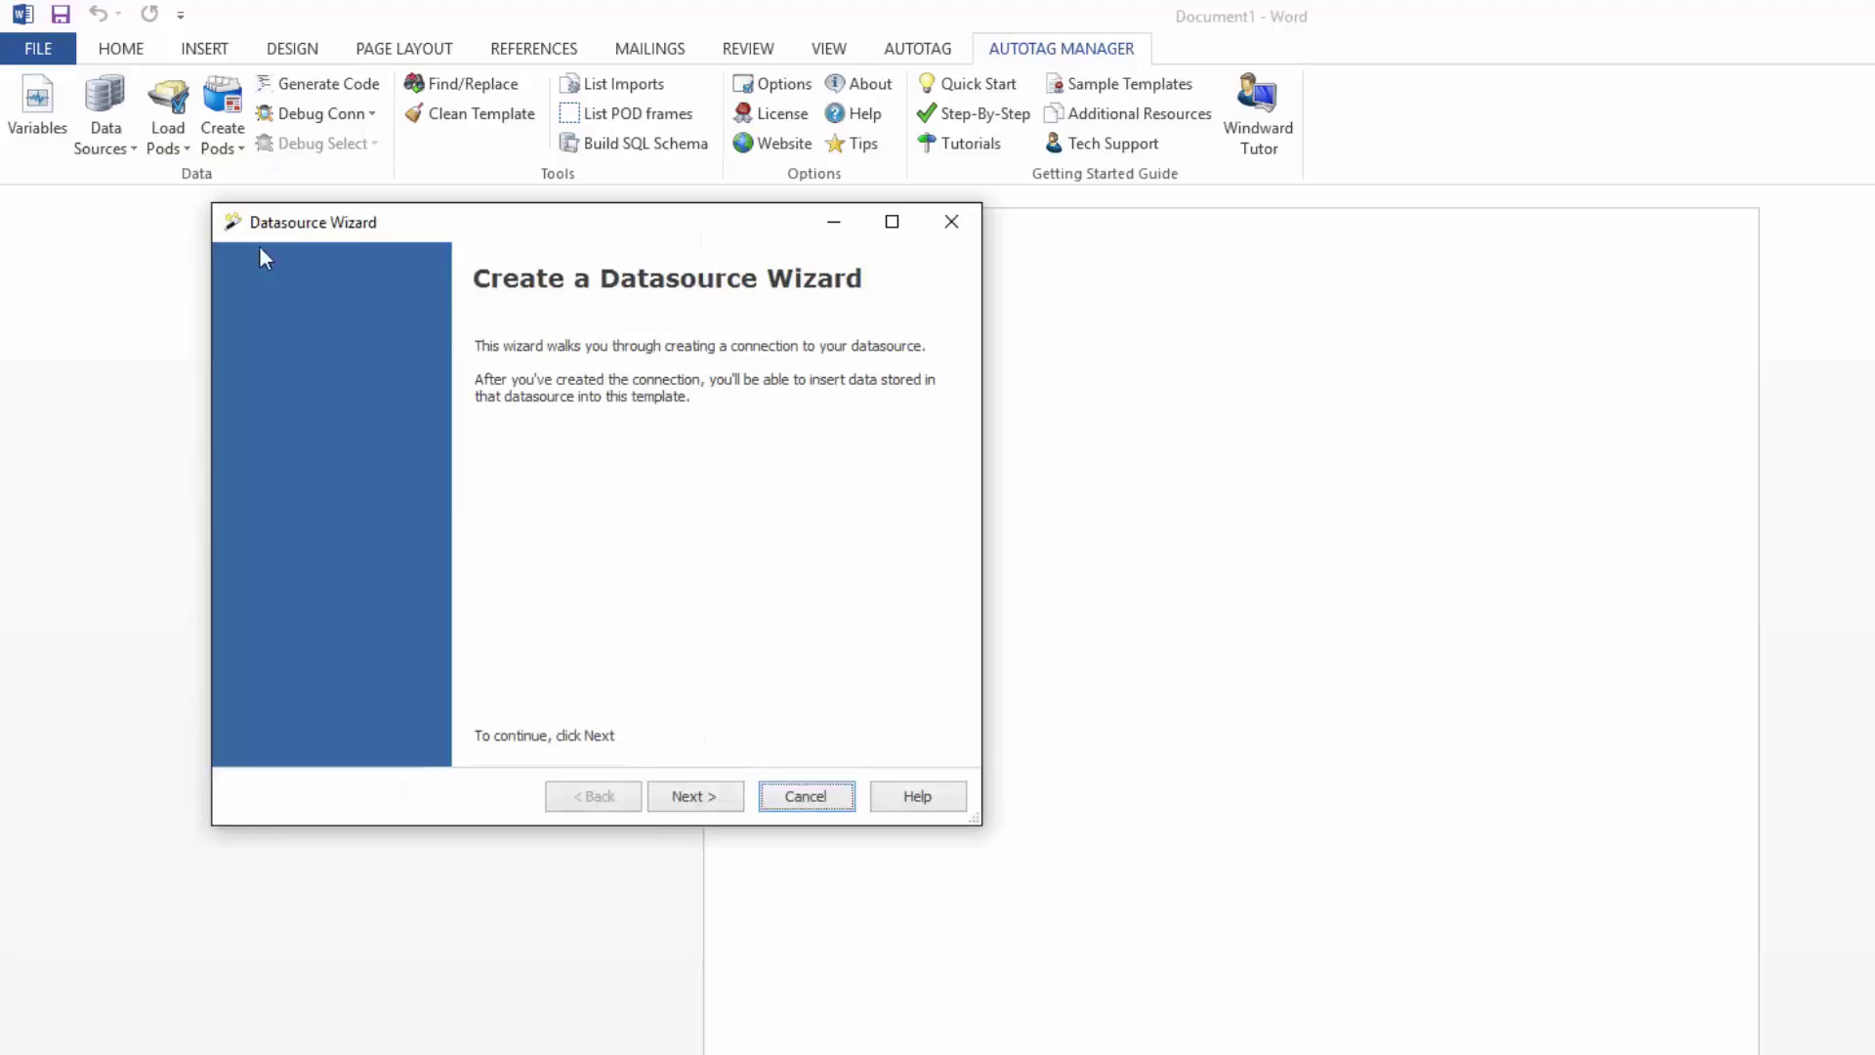
pyautogui.moveTo(436, 221); pyautogui.dragTo(993, 374)
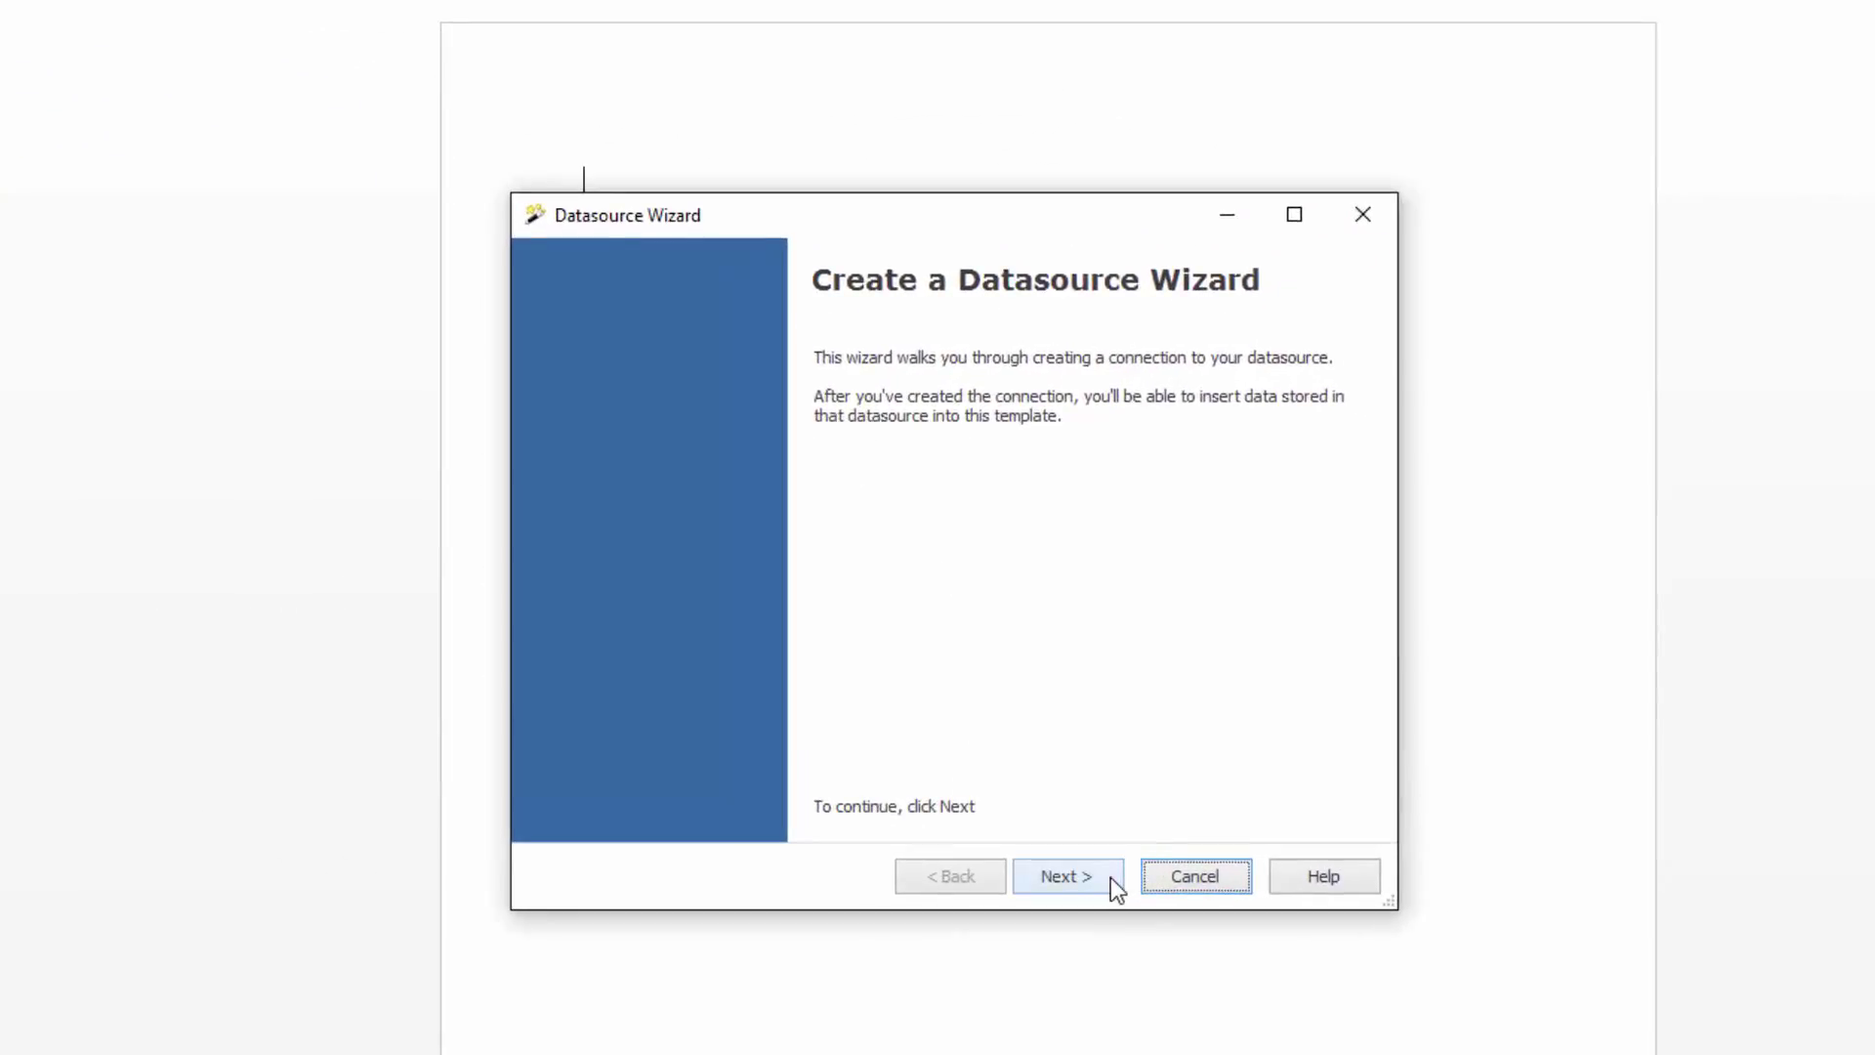
pyautogui.click(1110, 877)
pyautogui.click(748, 461)
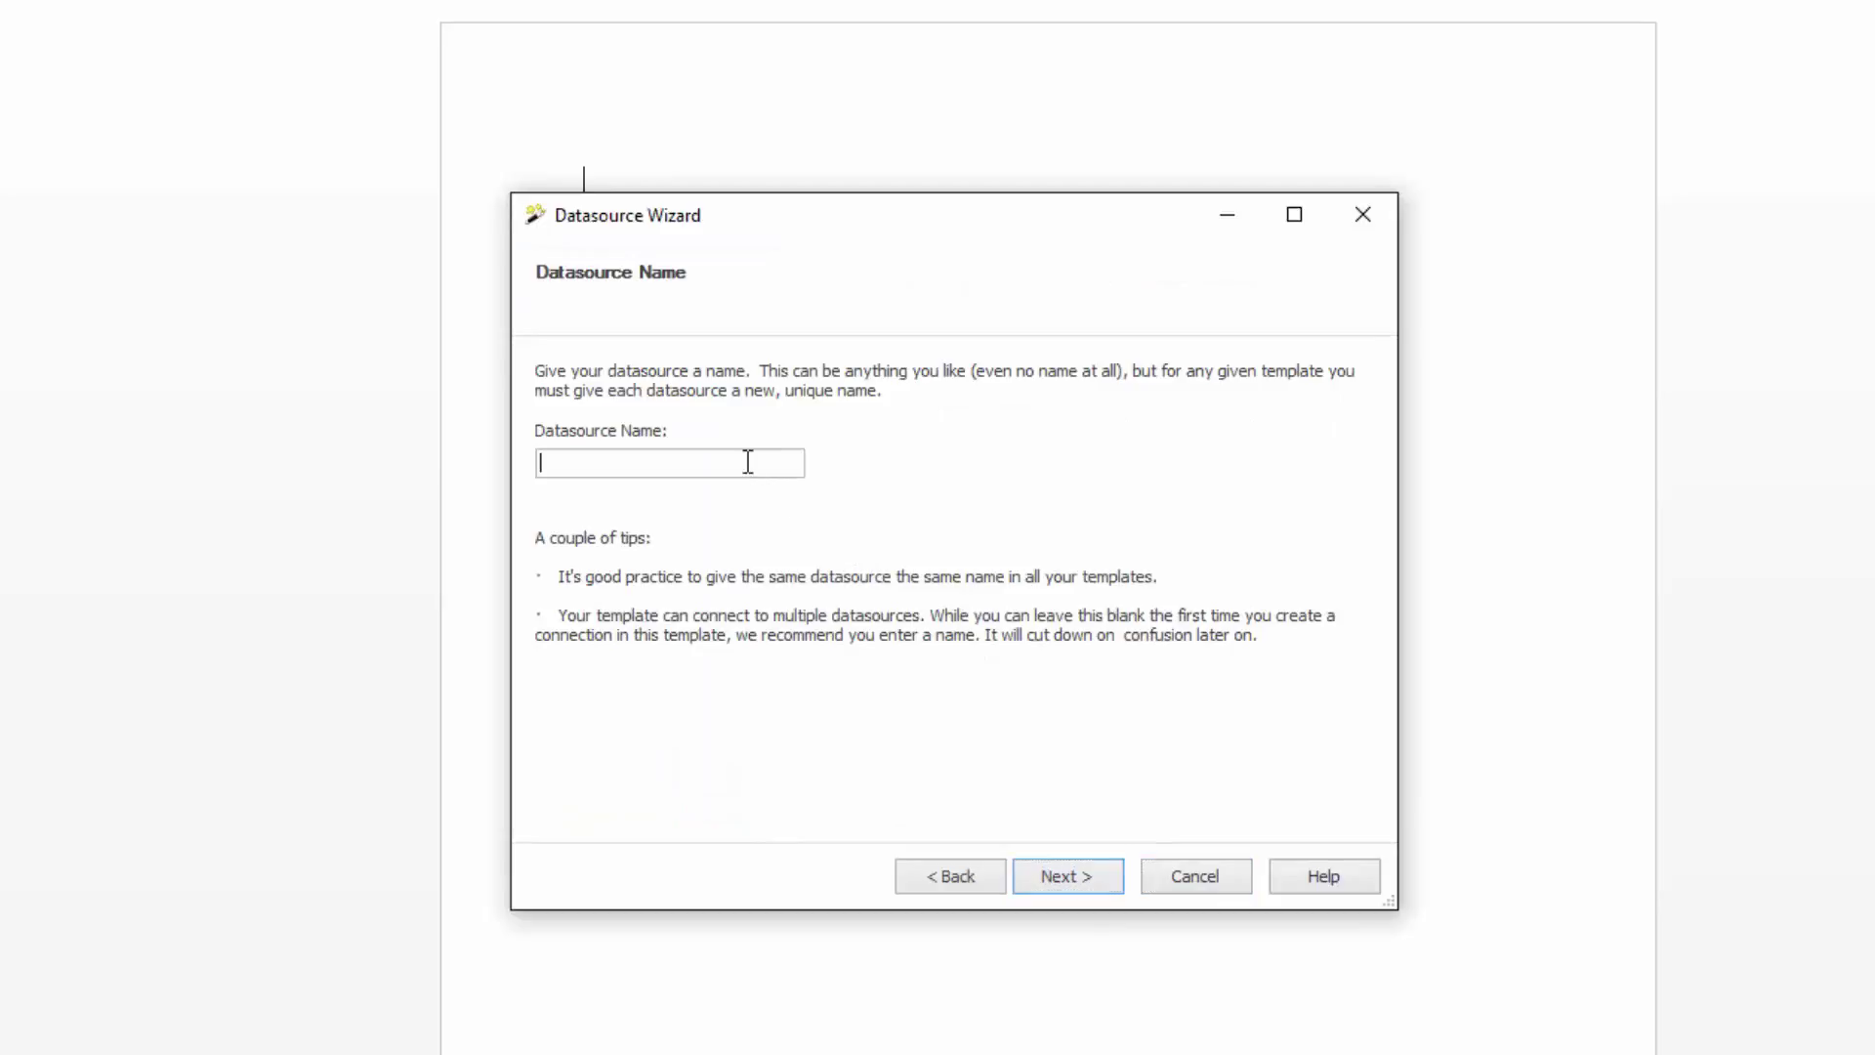
pyautogui.write('MSSQL')
pyautogui.click(1062, 873)
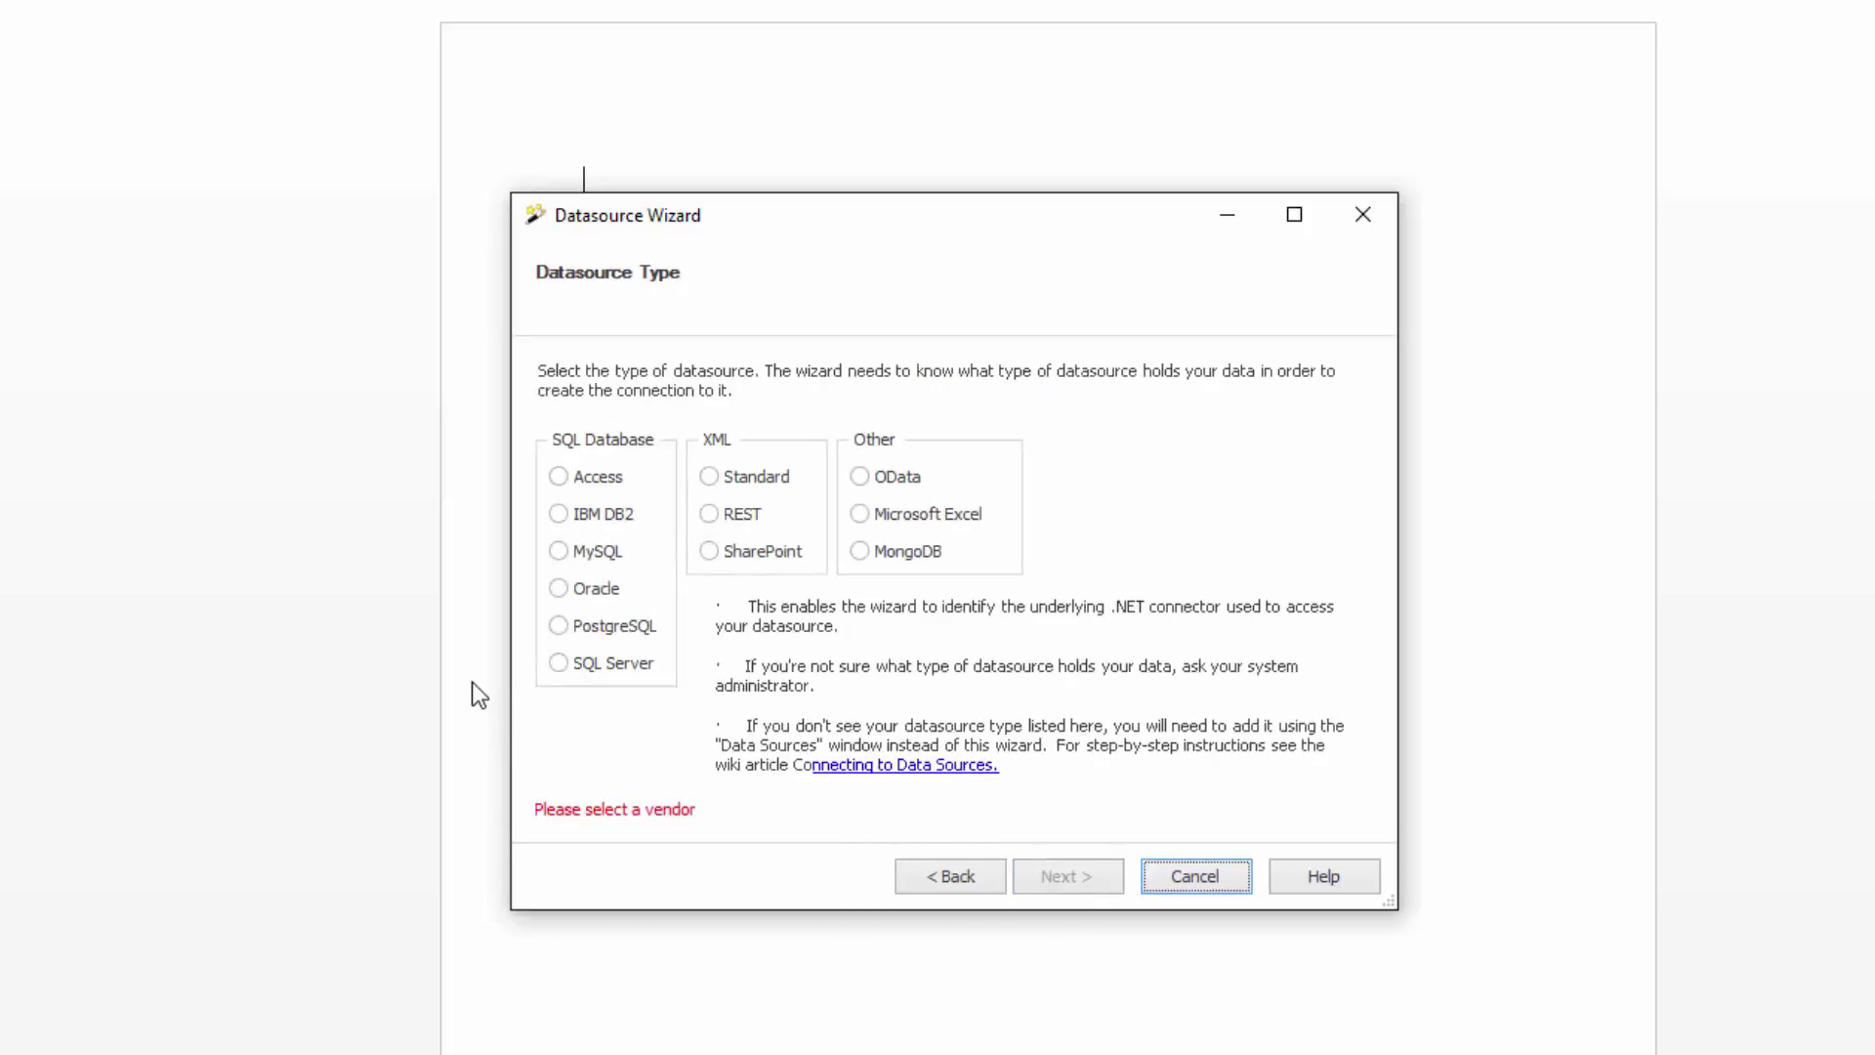
pyautogui.click(557, 663)
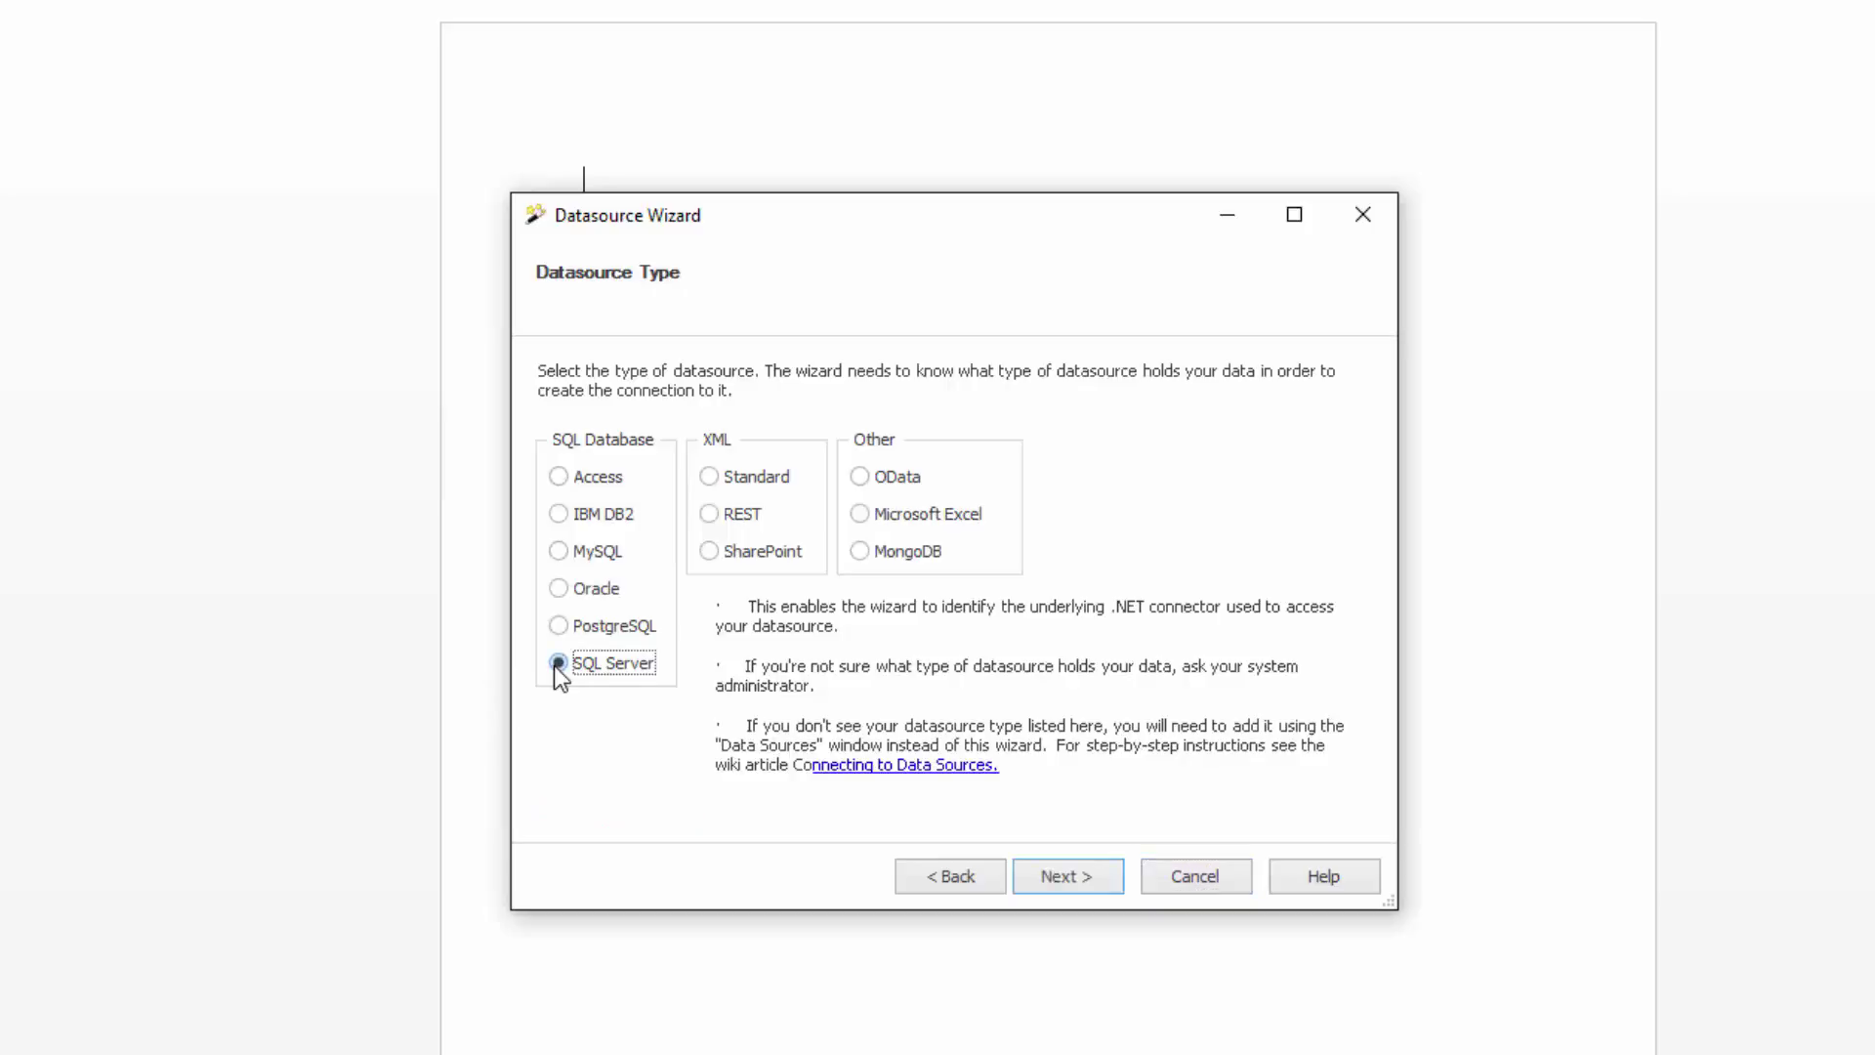
pyautogui.click(1060, 879)
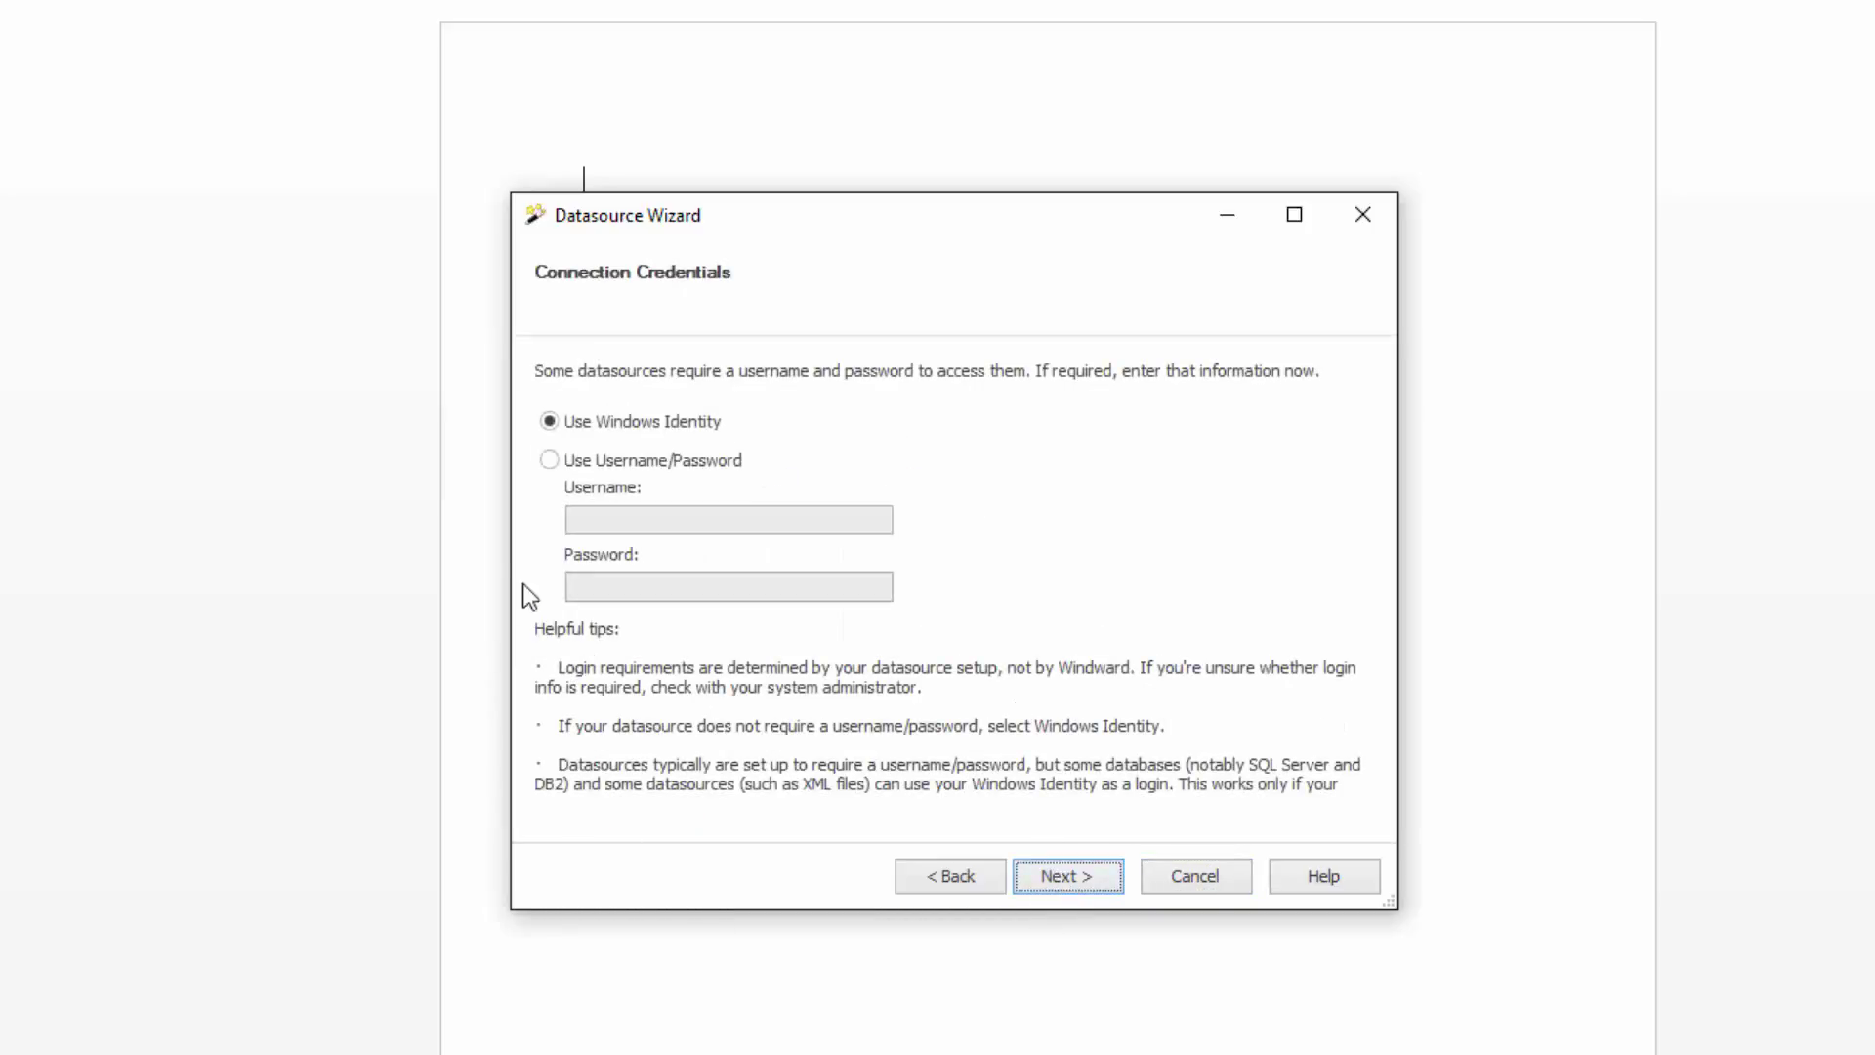
# Step: Switch to username/password login and enter the account username and password
pyautogui.click(549, 460)
pyautogui.click(612, 517)
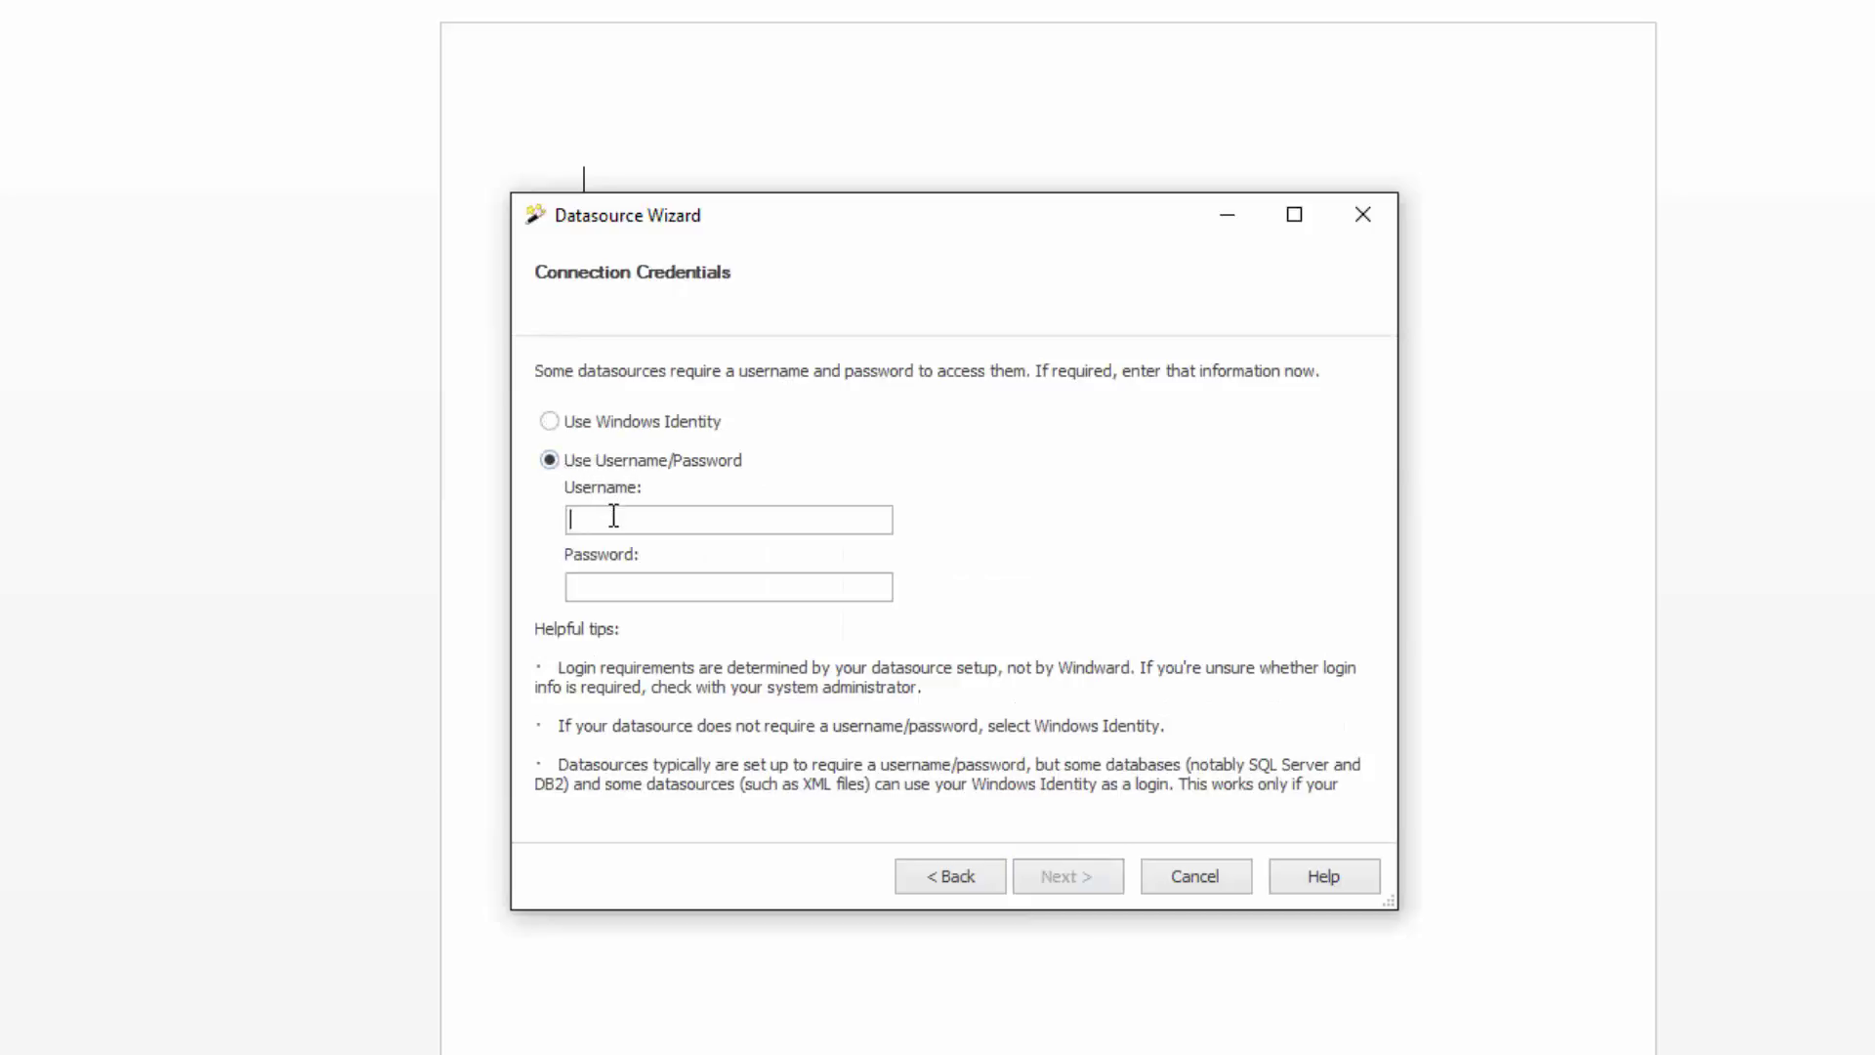
pyautogui.write('demo')
pyautogui.click(608, 585)
pyautogui.write('demo')
# Step: Set the database server to mysql.windward.net
pyautogui.click(1063, 875)
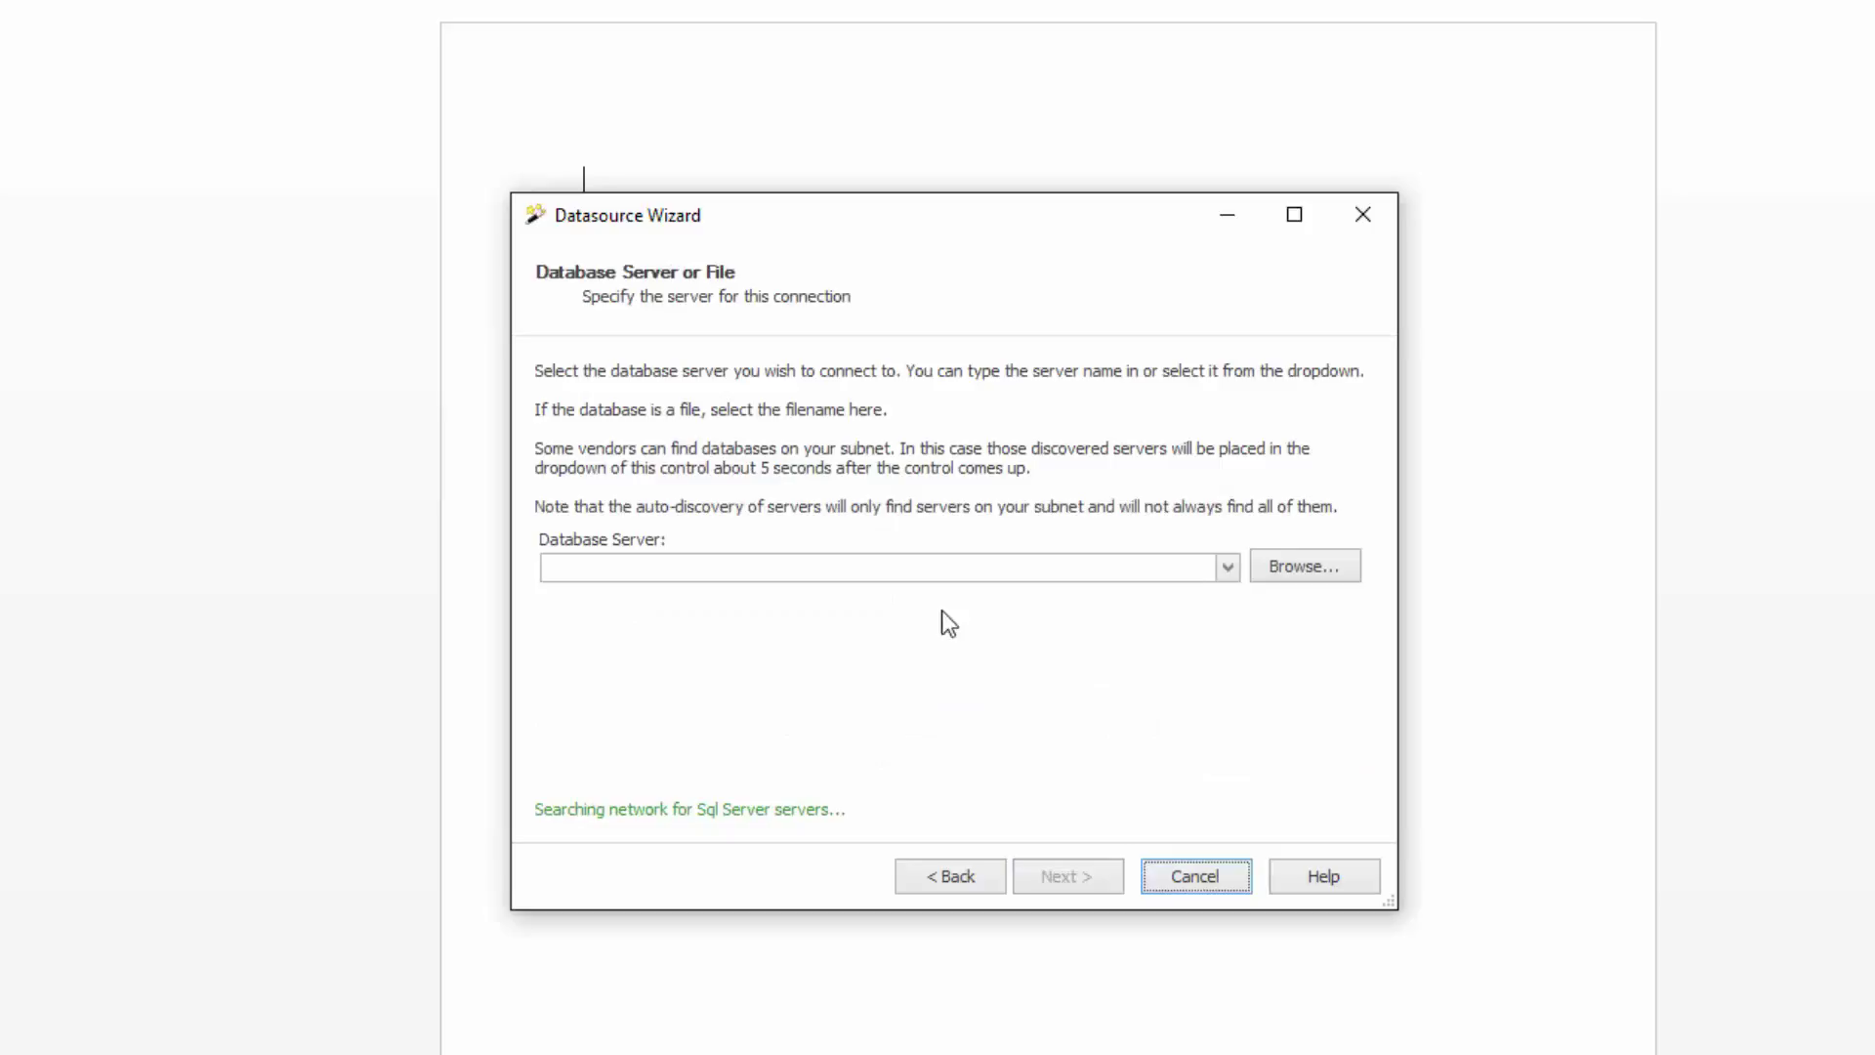
pyautogui.click(935, 568)
pyautogui.write('my')
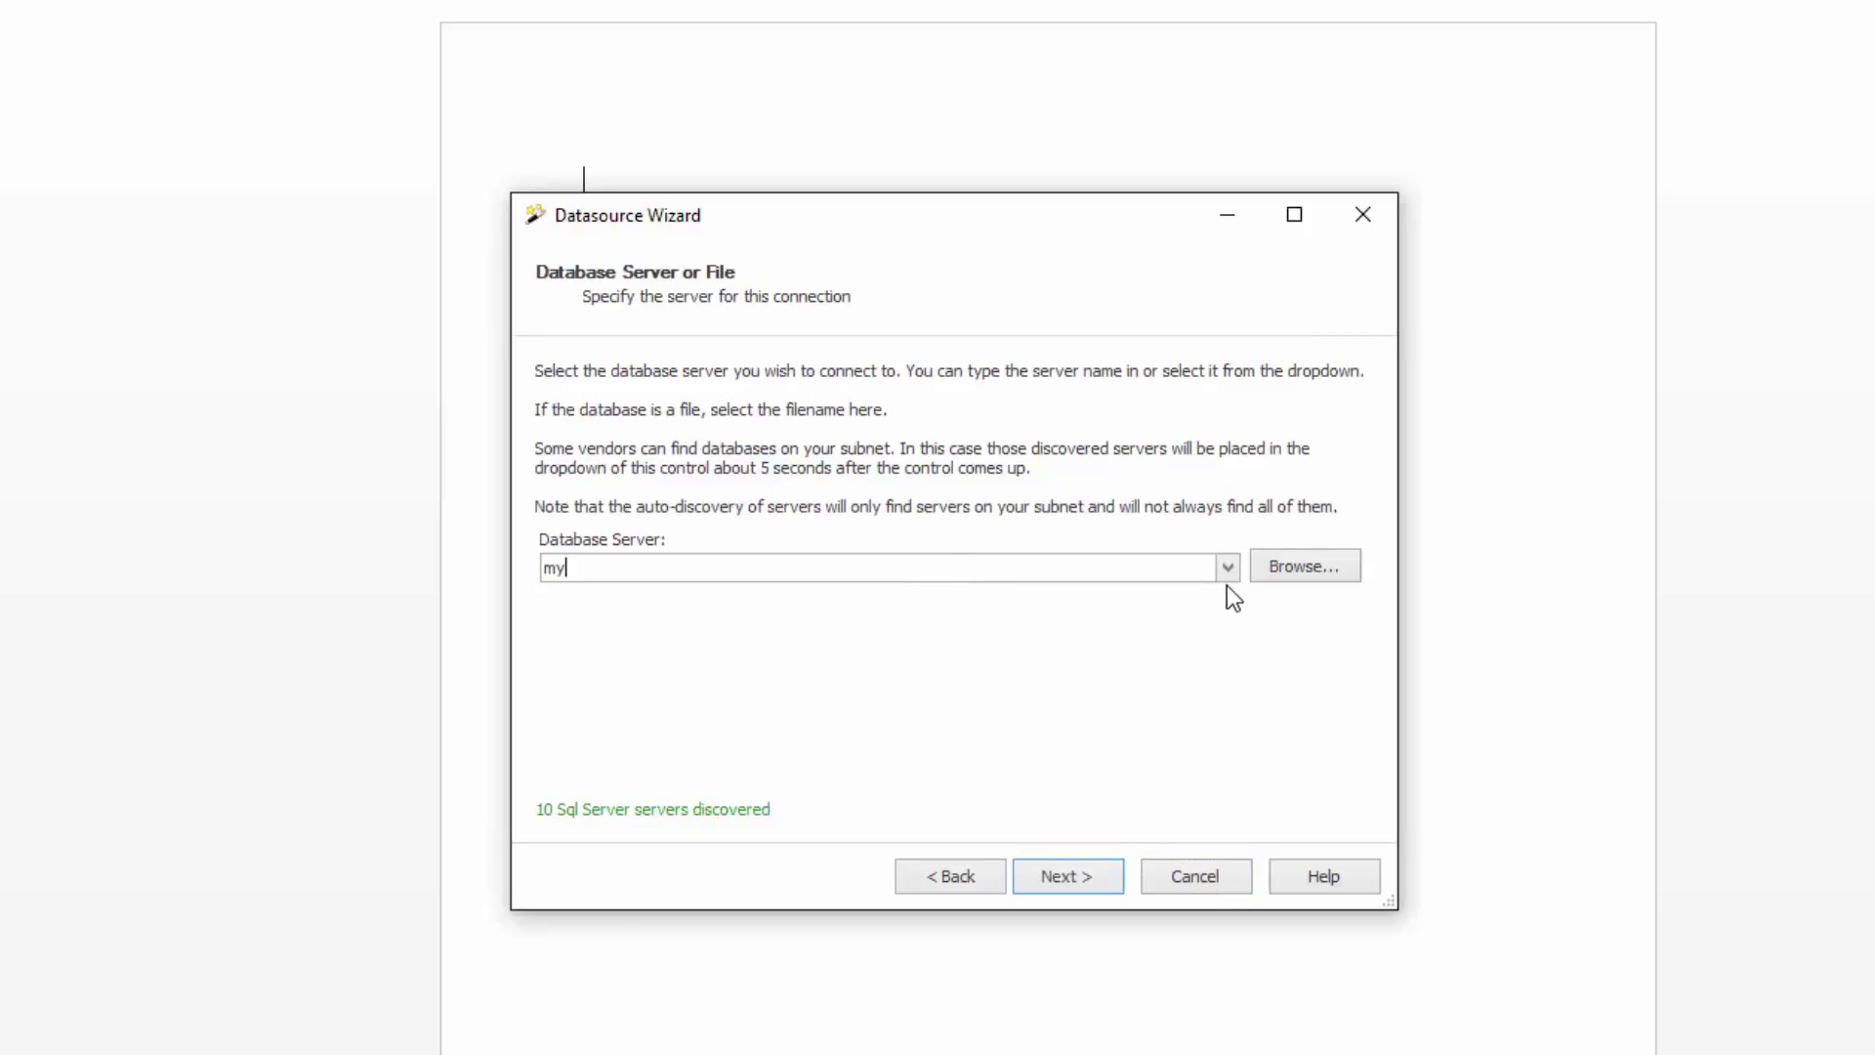
pyautogui.write('sql.windward.net')
# Step: Choose the Northwind database and test the connection successfully
pyautogui.click(1059, 881)
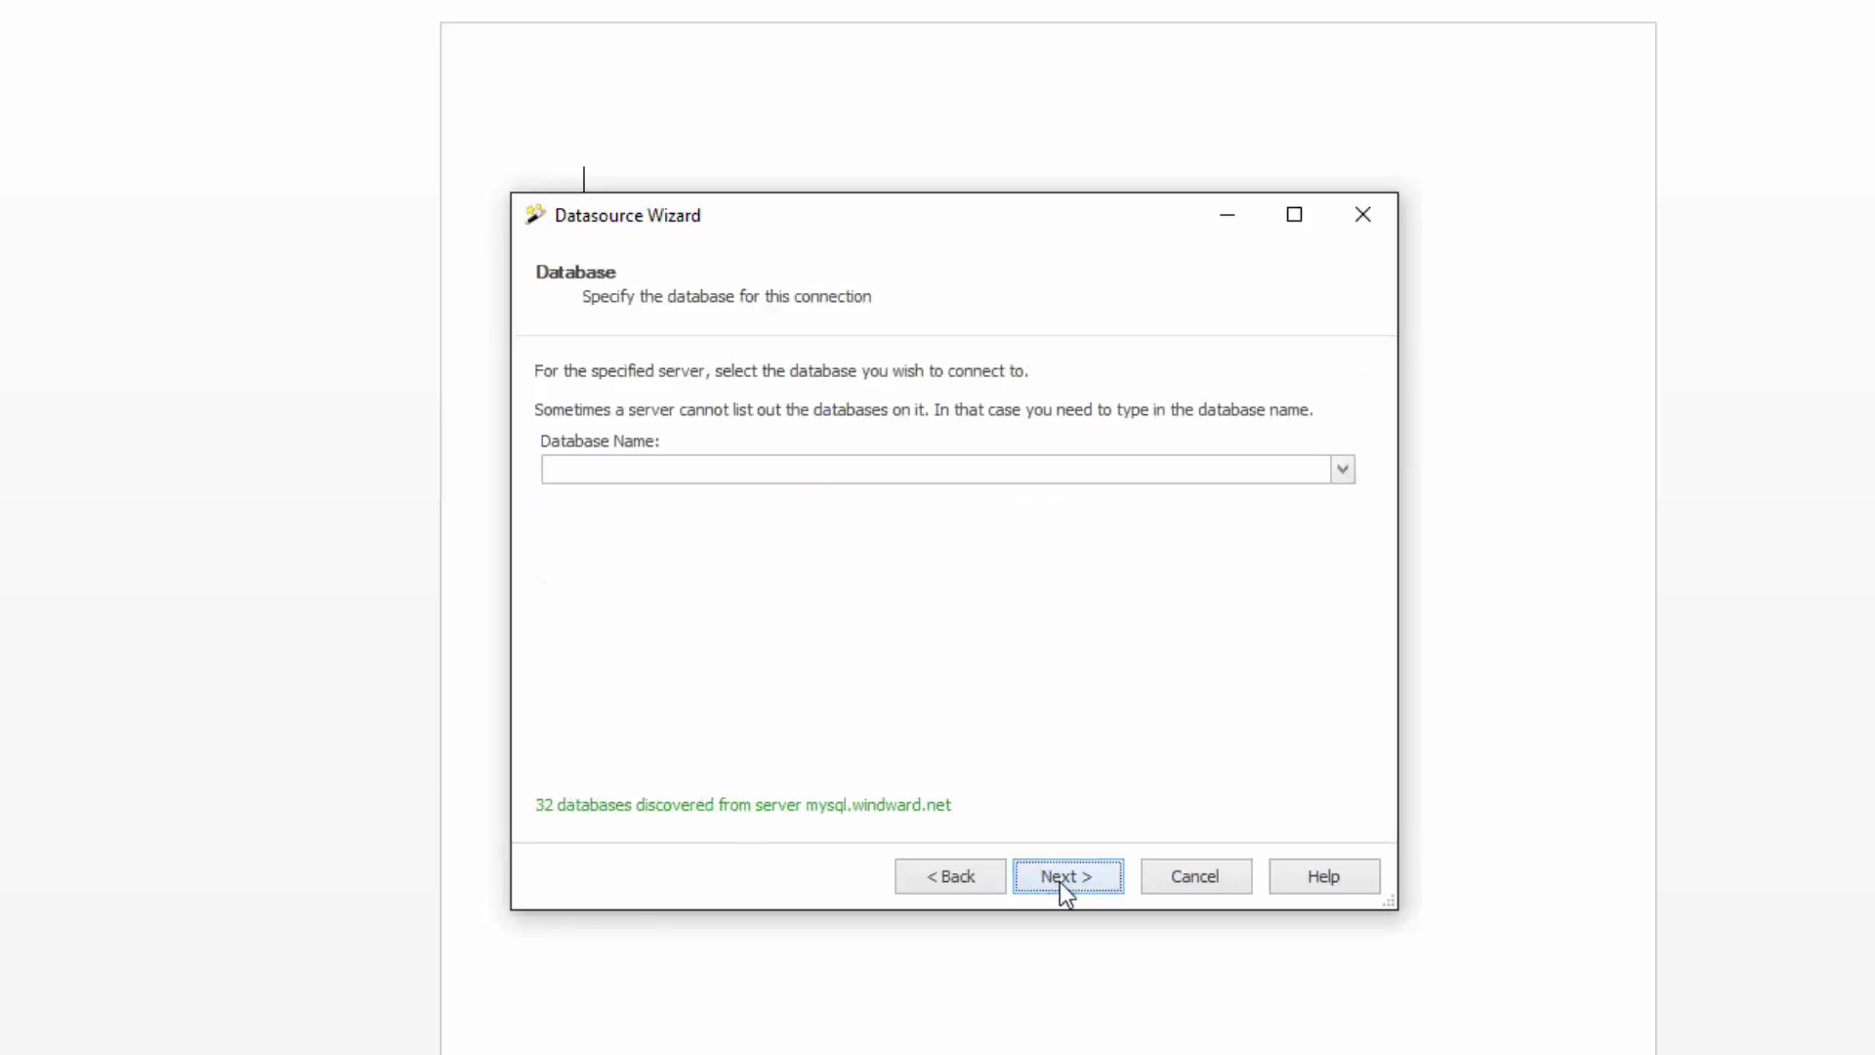
pyautogui.click(1343, 471)
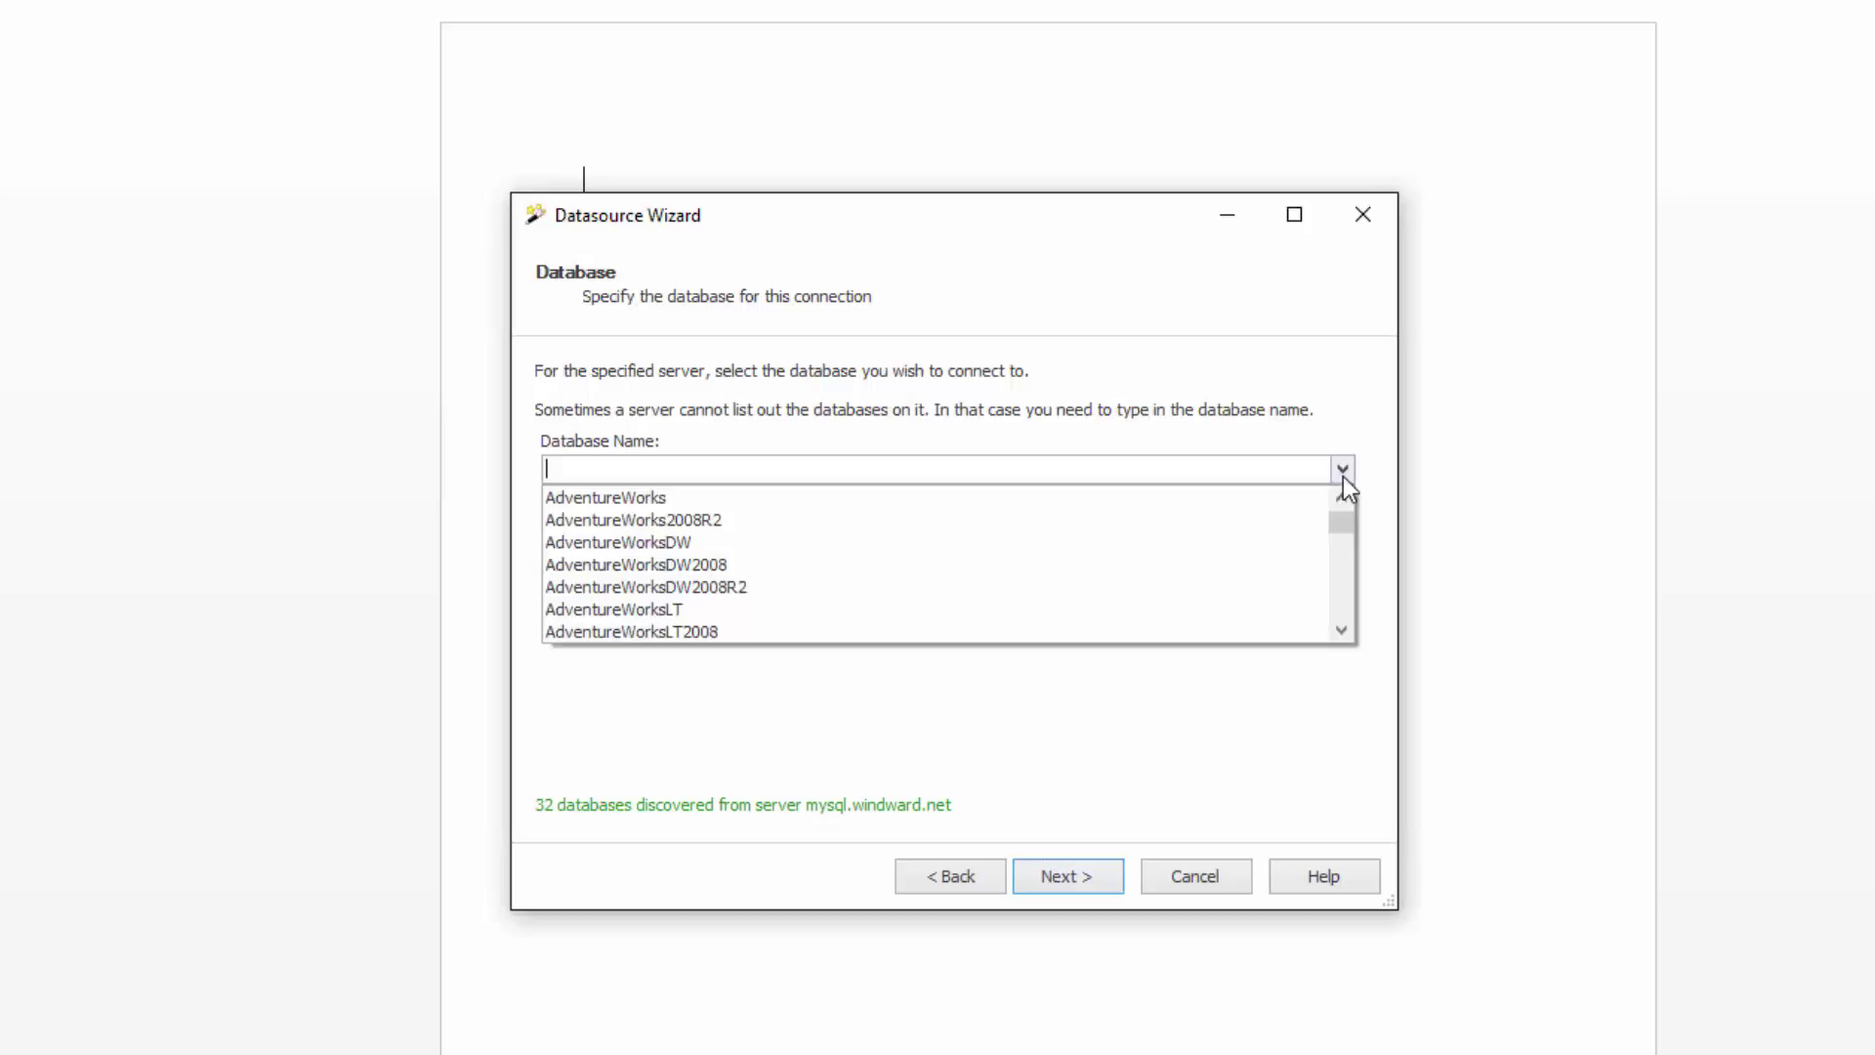
pyautogui.click(1344, 476)
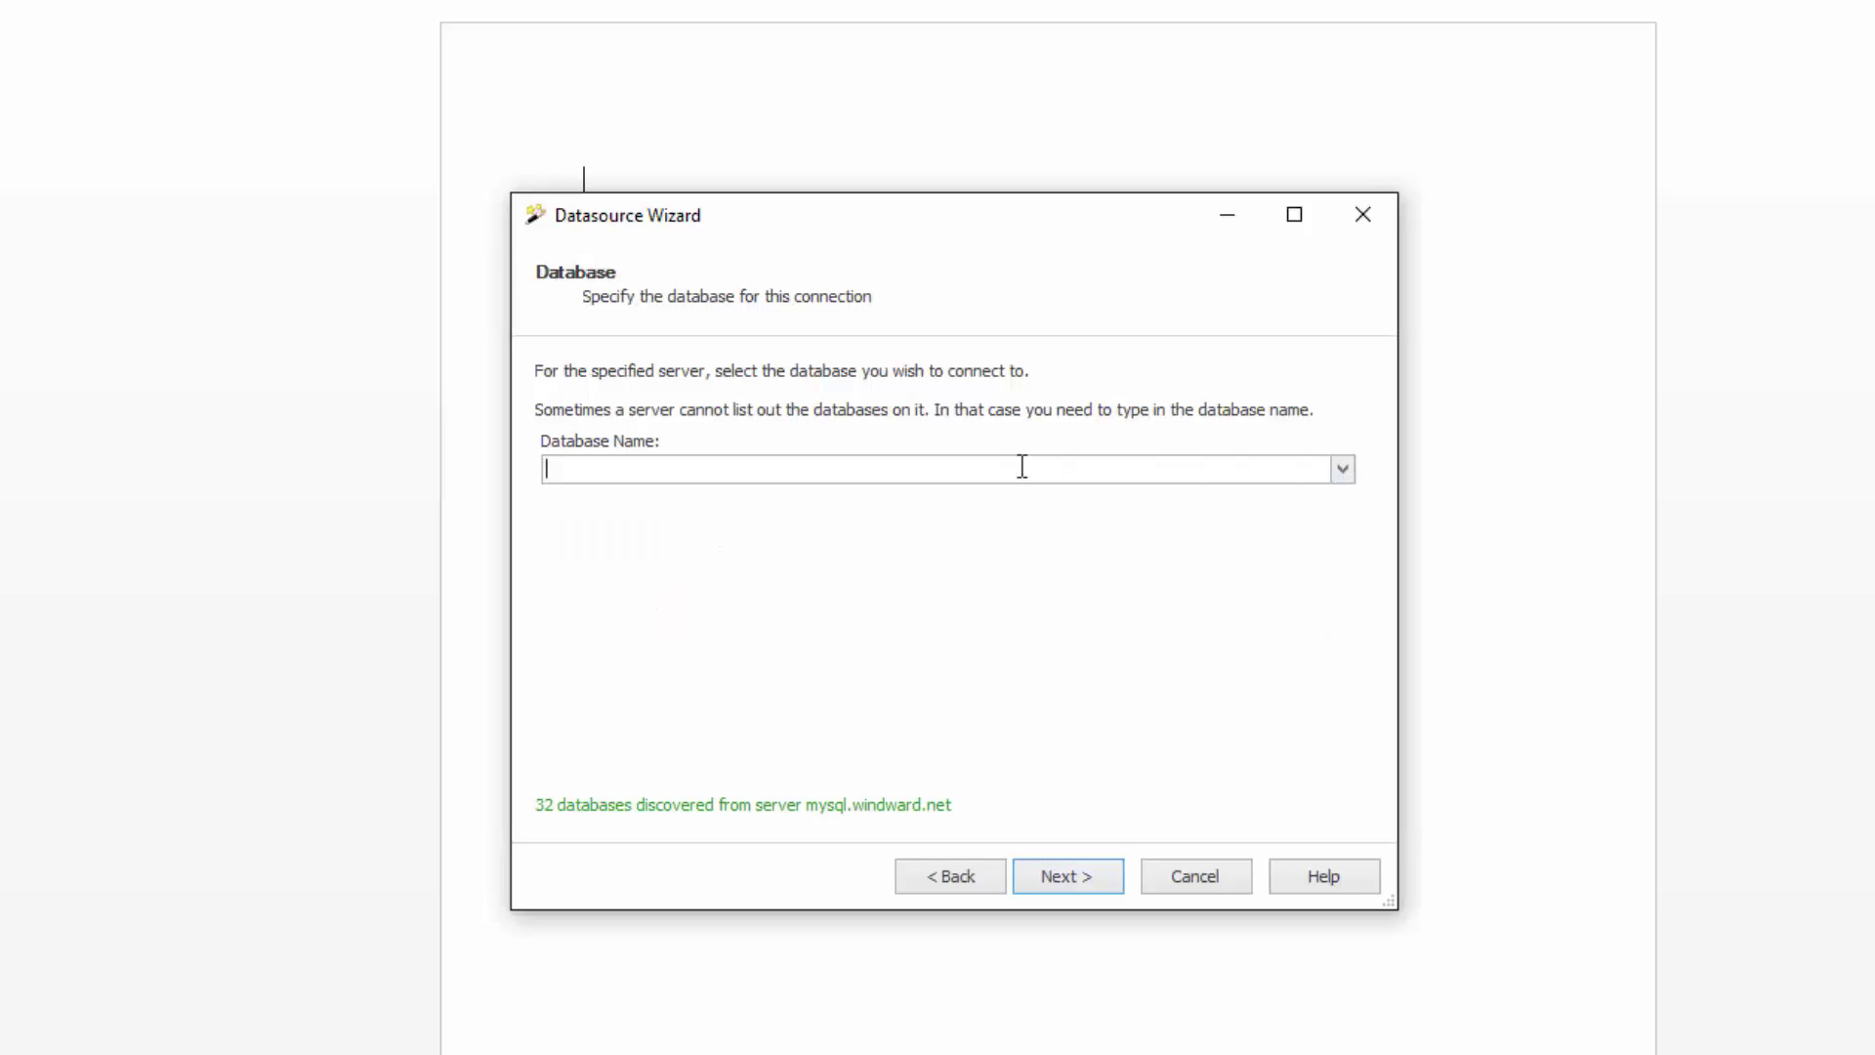
pyautogui.write('Northwind')
pyautogui.click(1022, 467)
pyautogui.click(1080, 882)
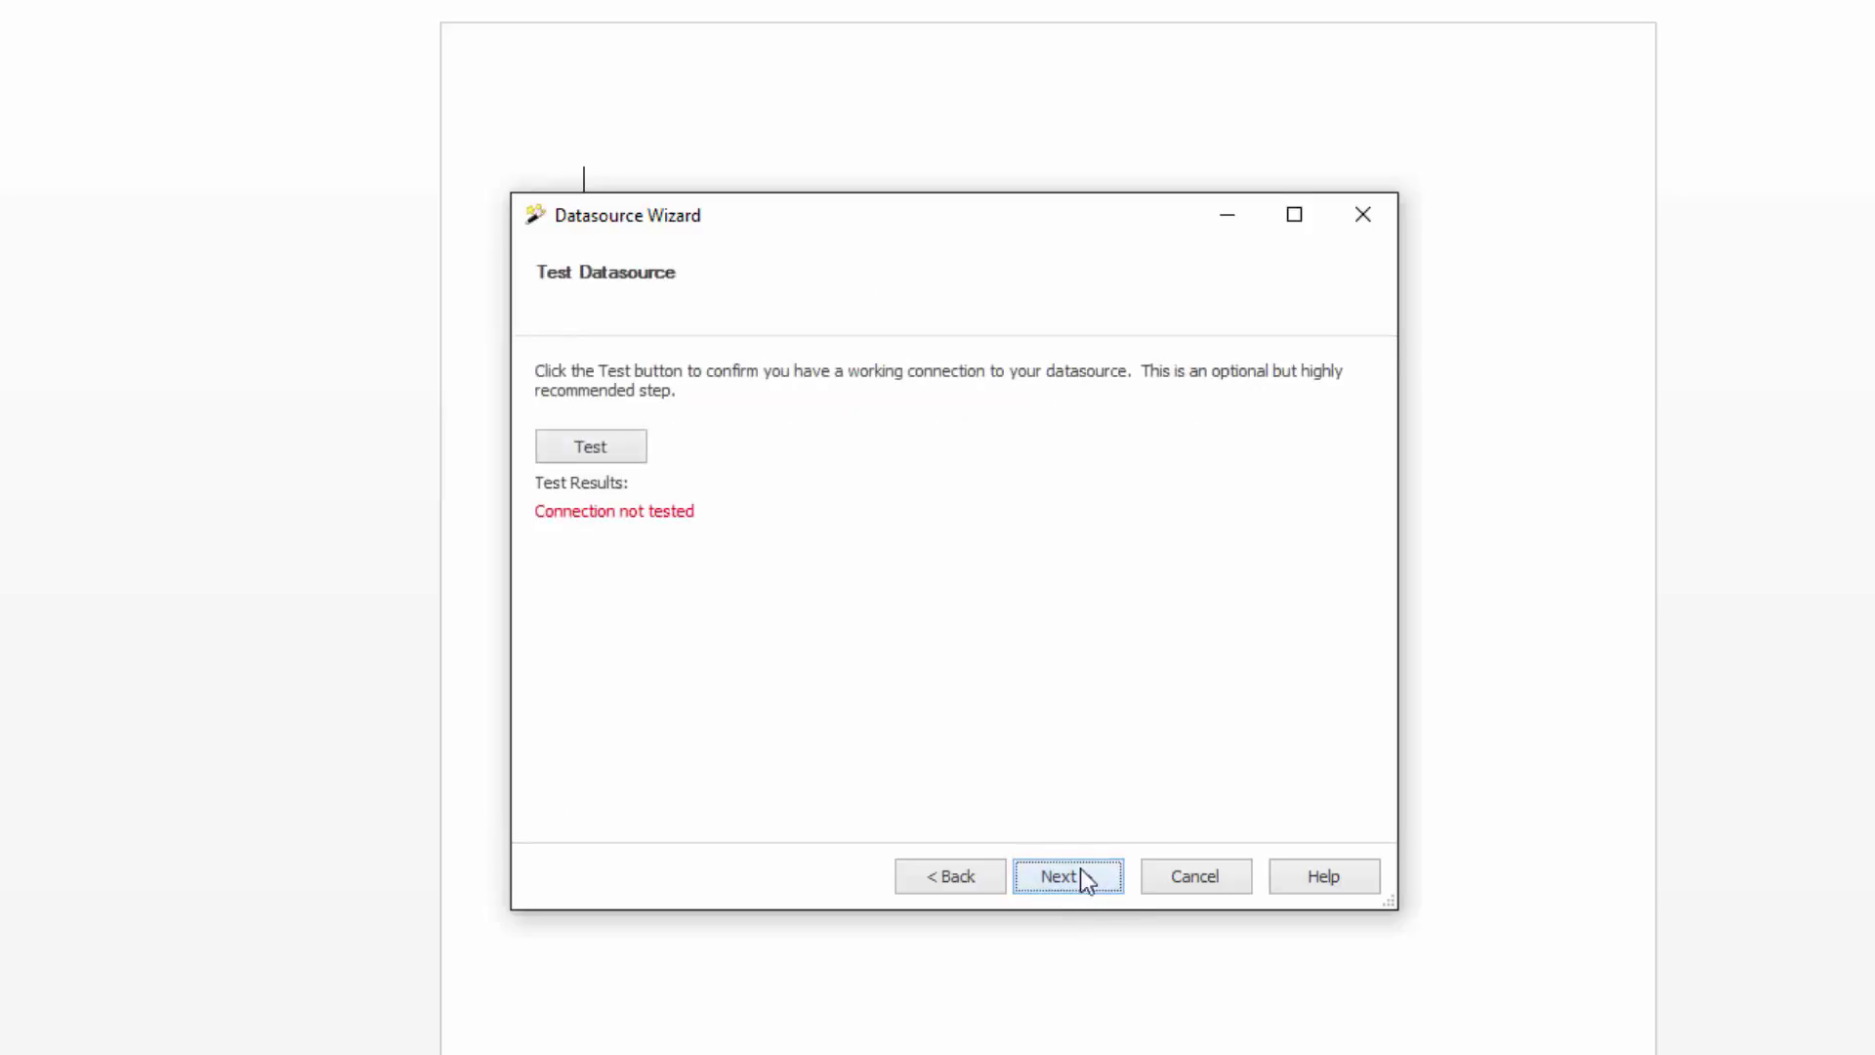
pyautogui.click(633, 445)
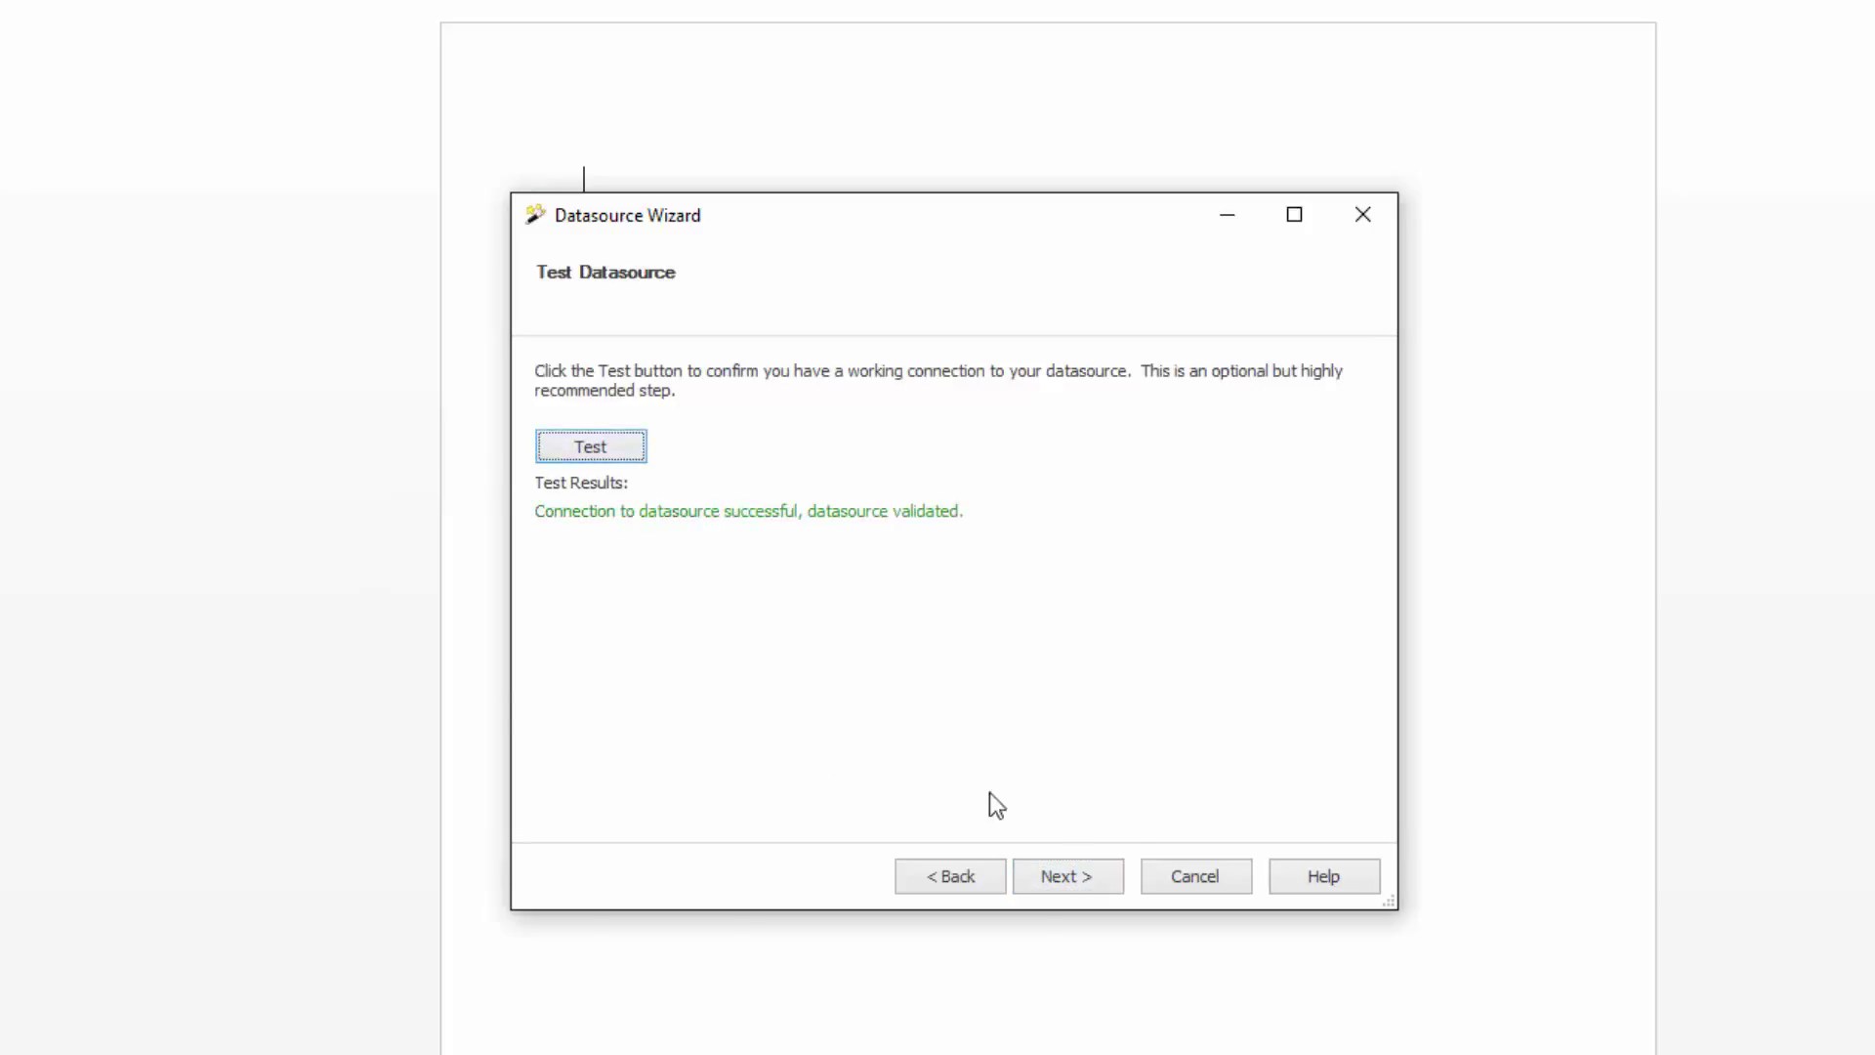
# Step: Cancel the wizard, load the recent MSSQL and SW data sources, and review them in Data Sources
pyautogui.click(1195, 879)
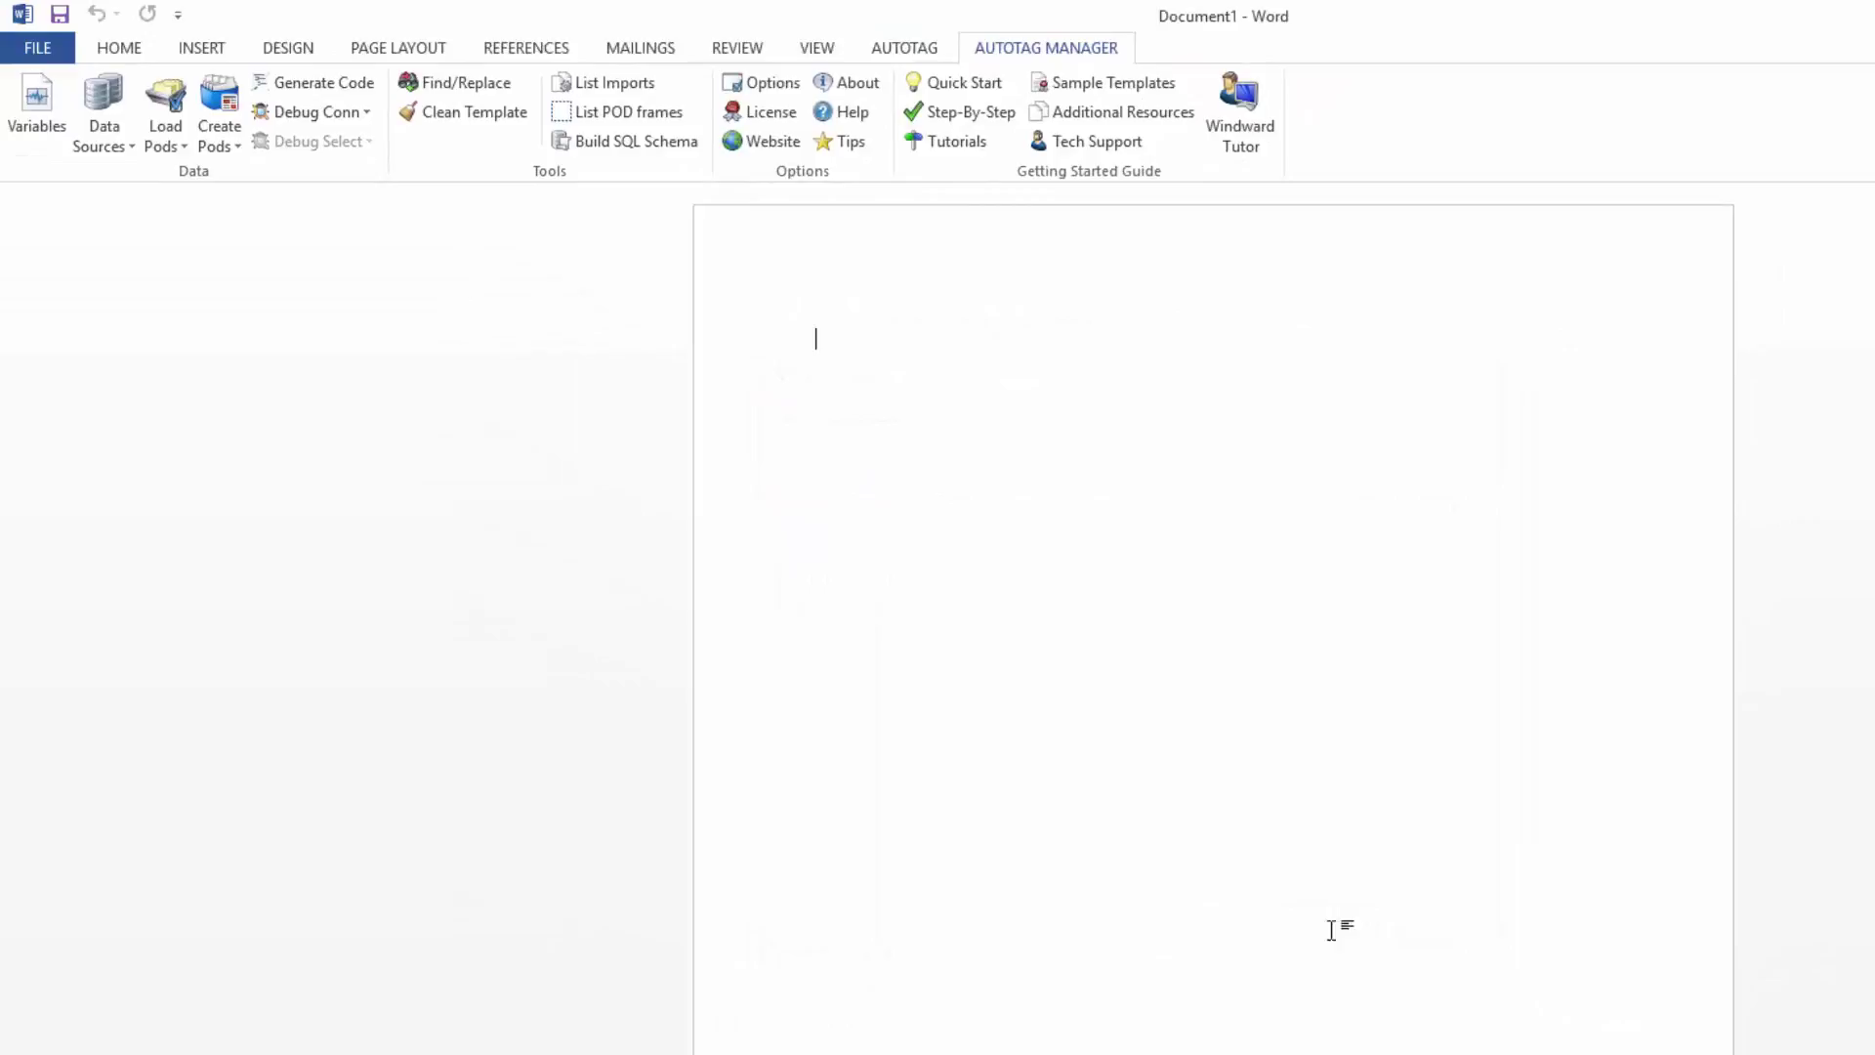
pyautogui.click(125, 152)
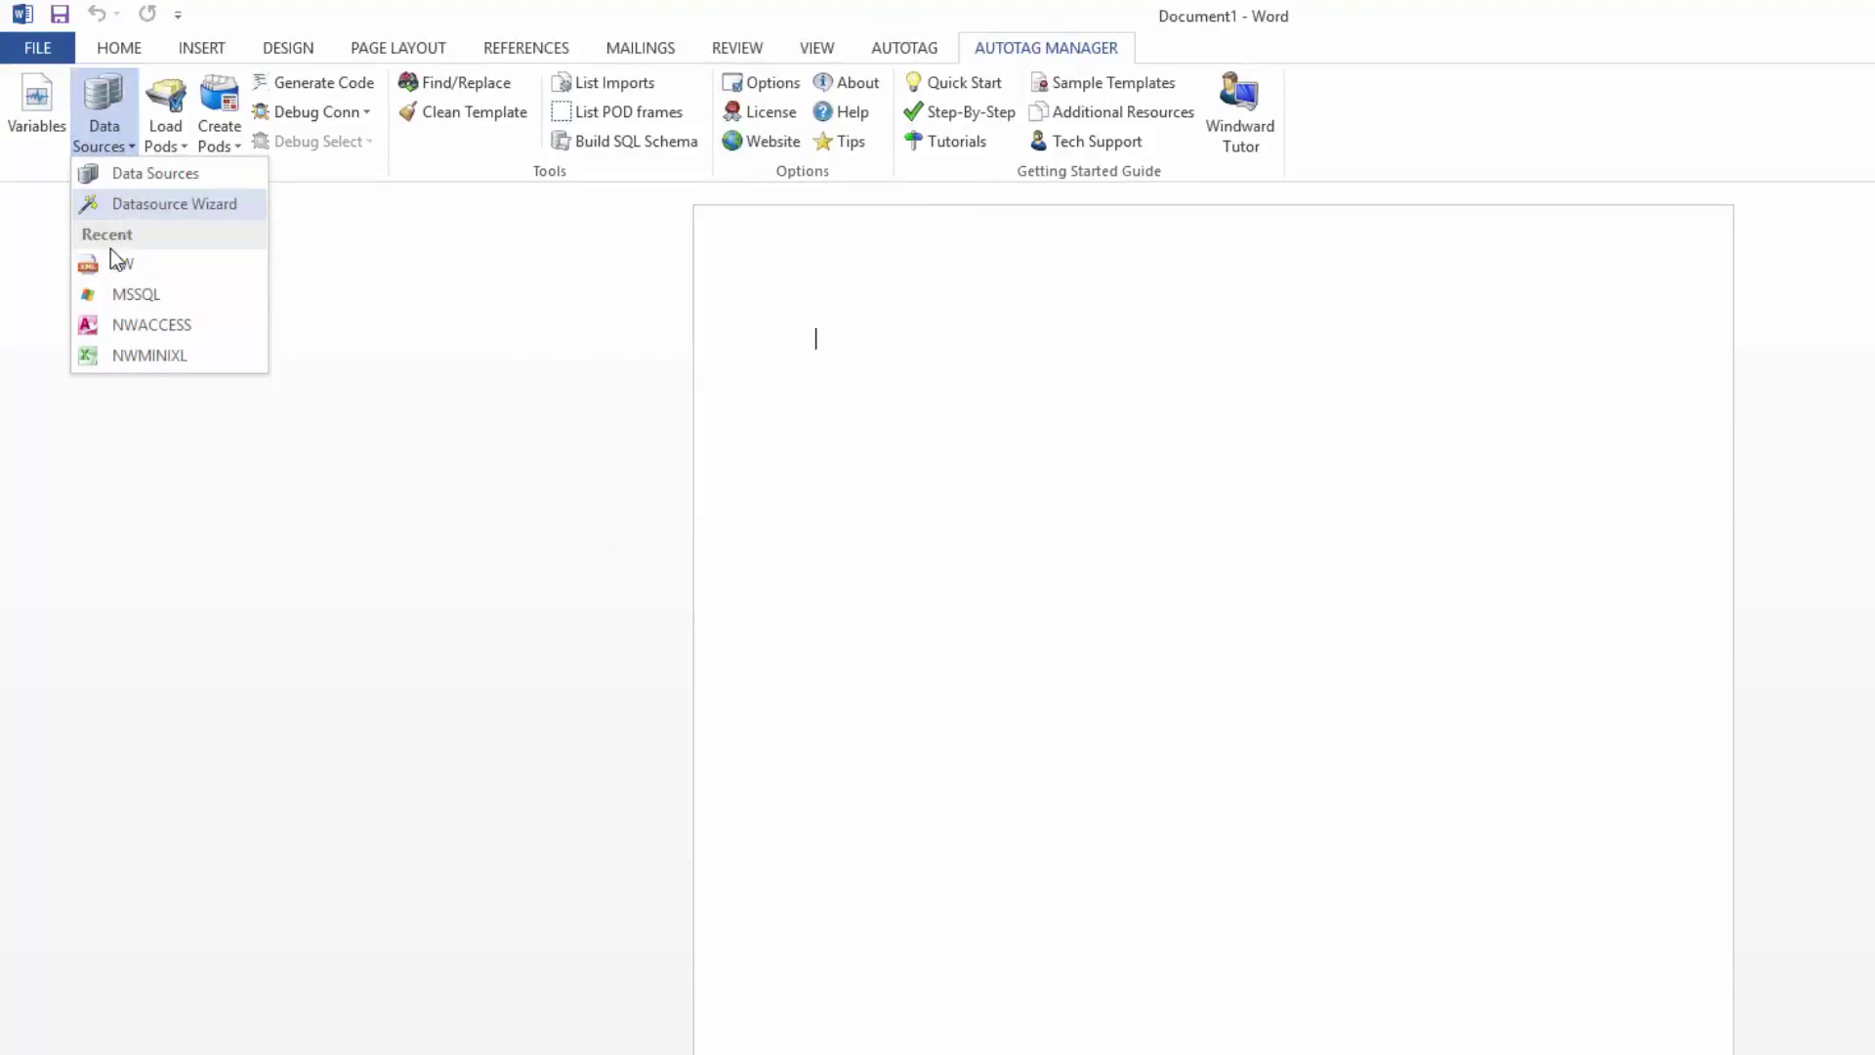
pyautogui.click(134, 301)
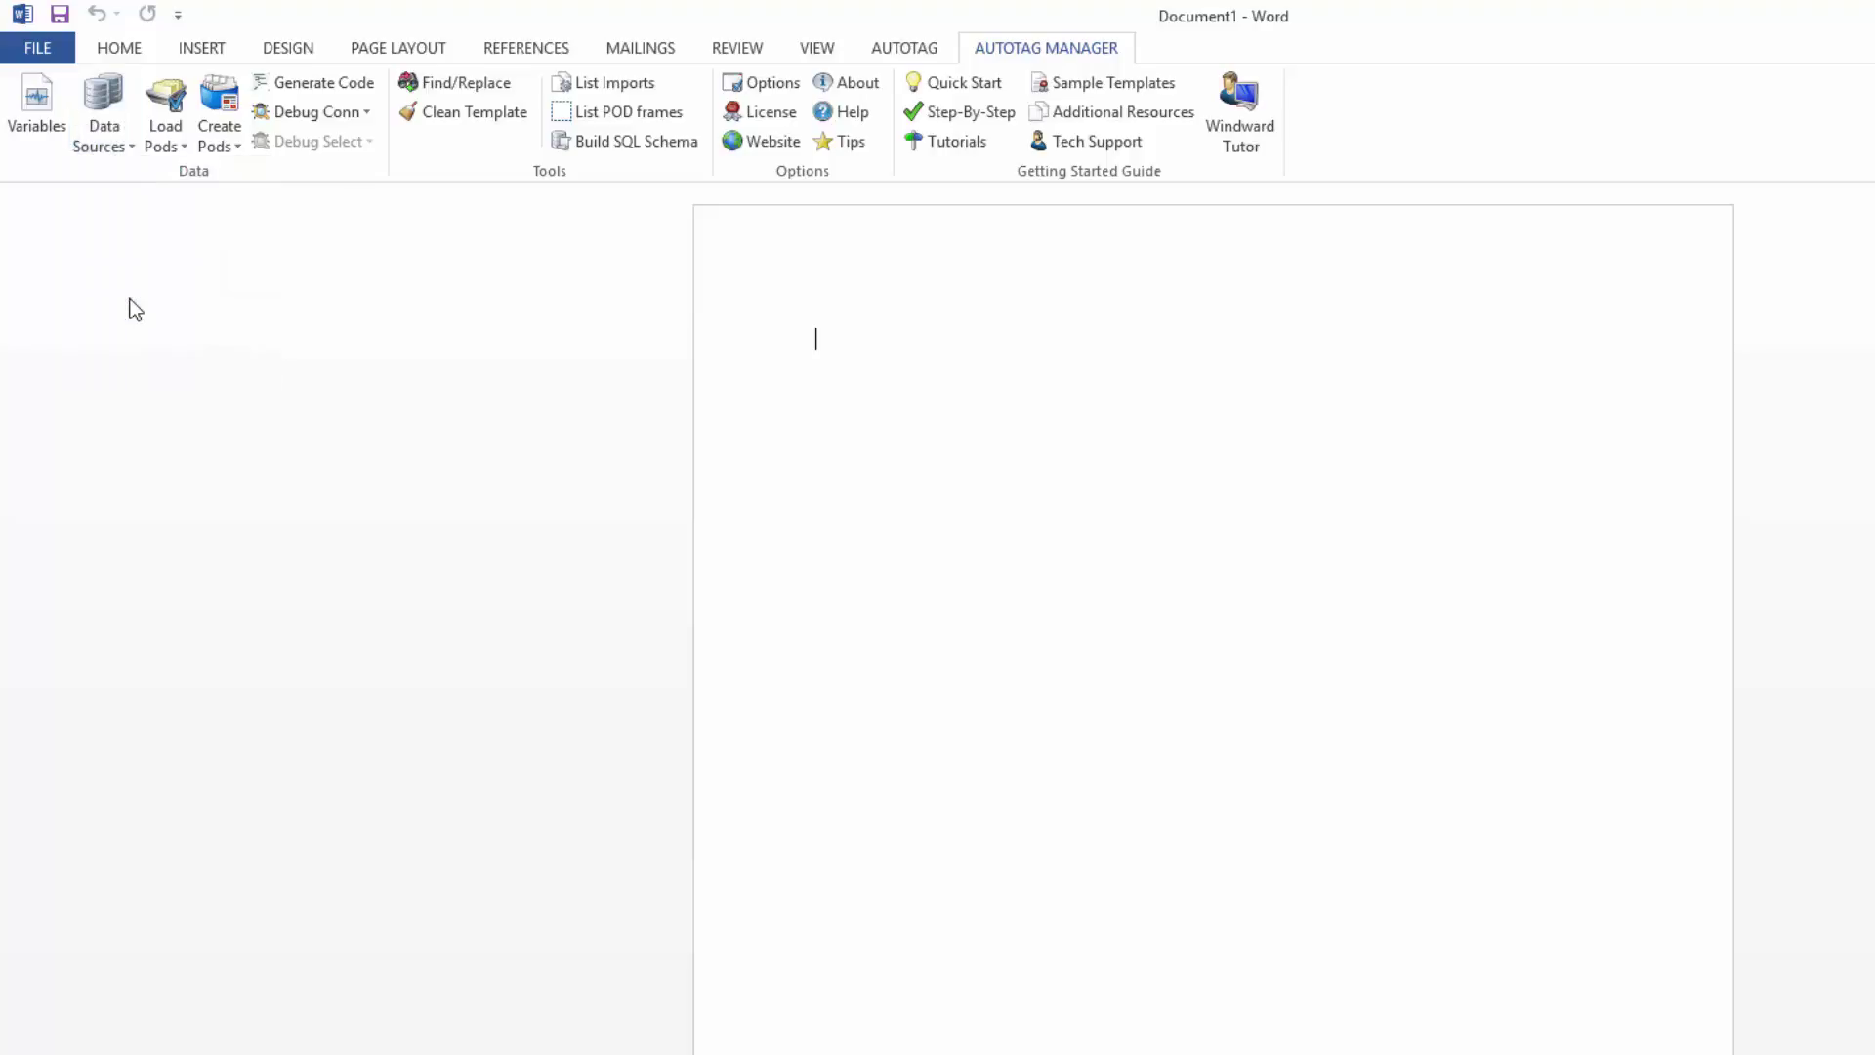
pyautogui.click(114, 155)
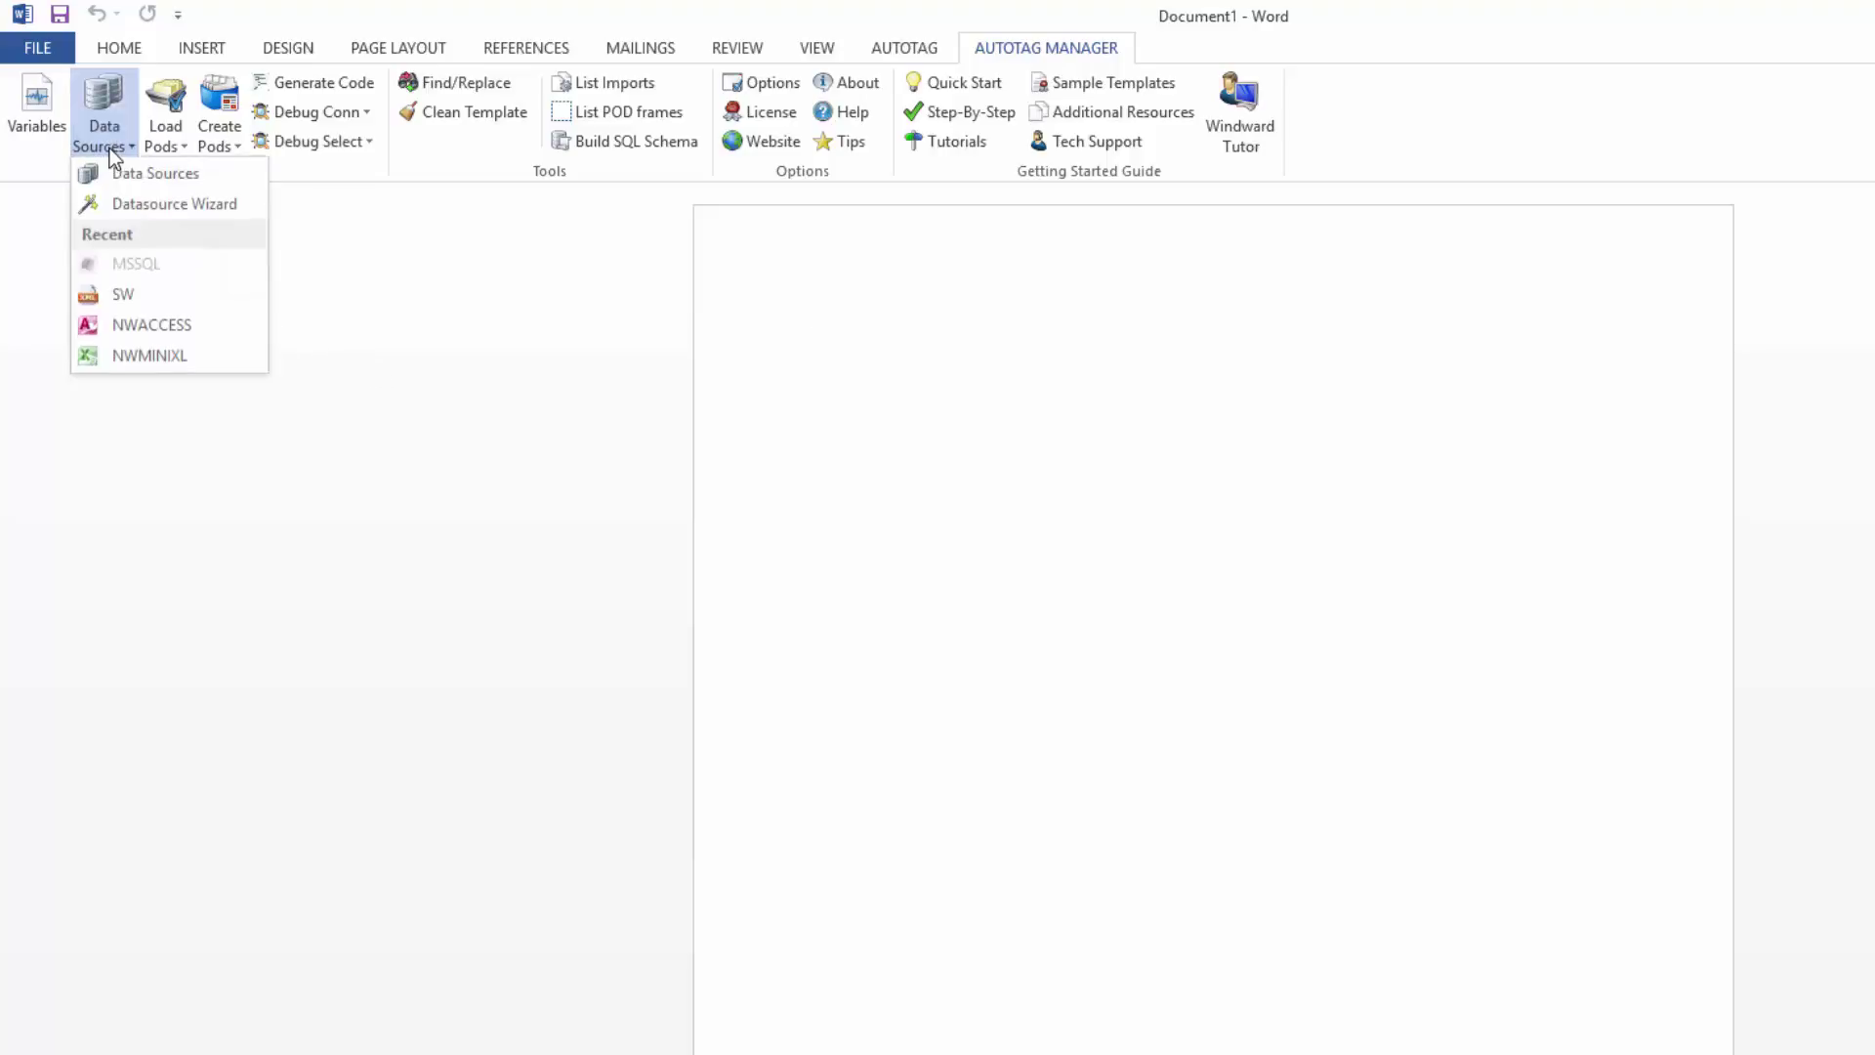
pyautogui.click(127, 298)
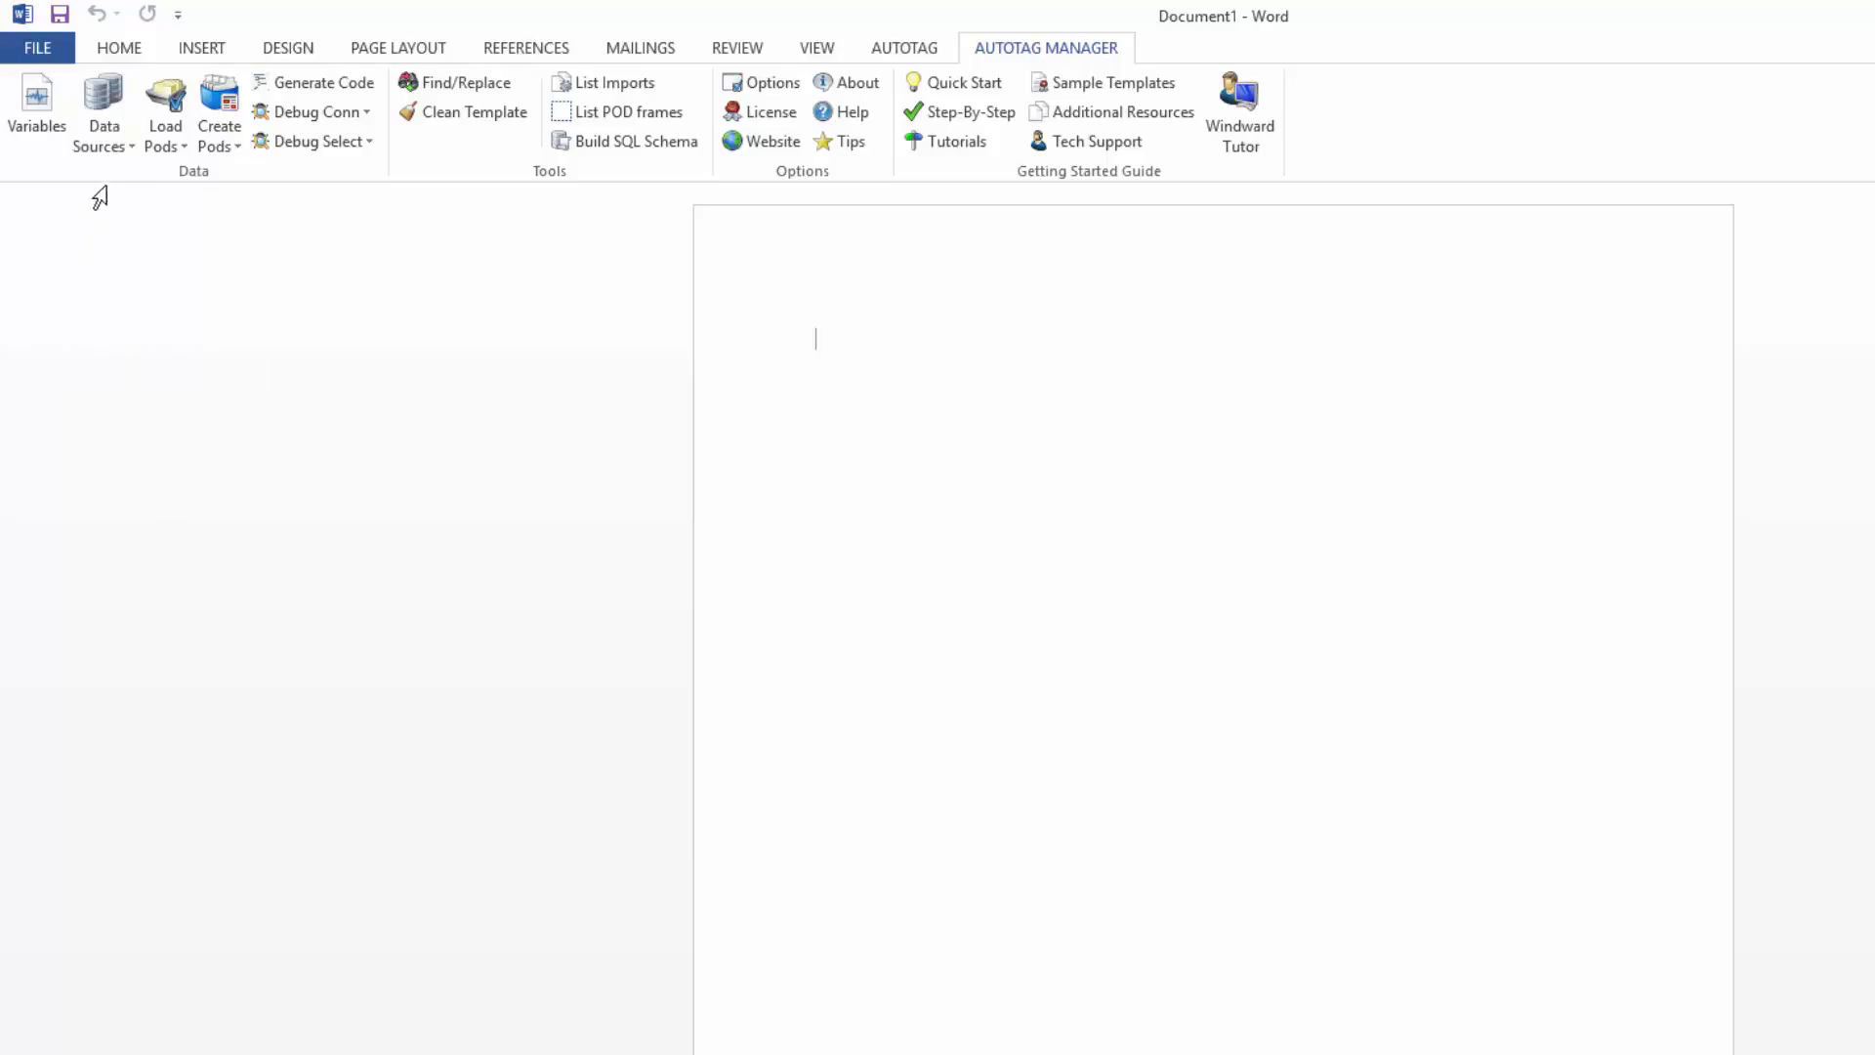
pyautogui.click(115, 154)
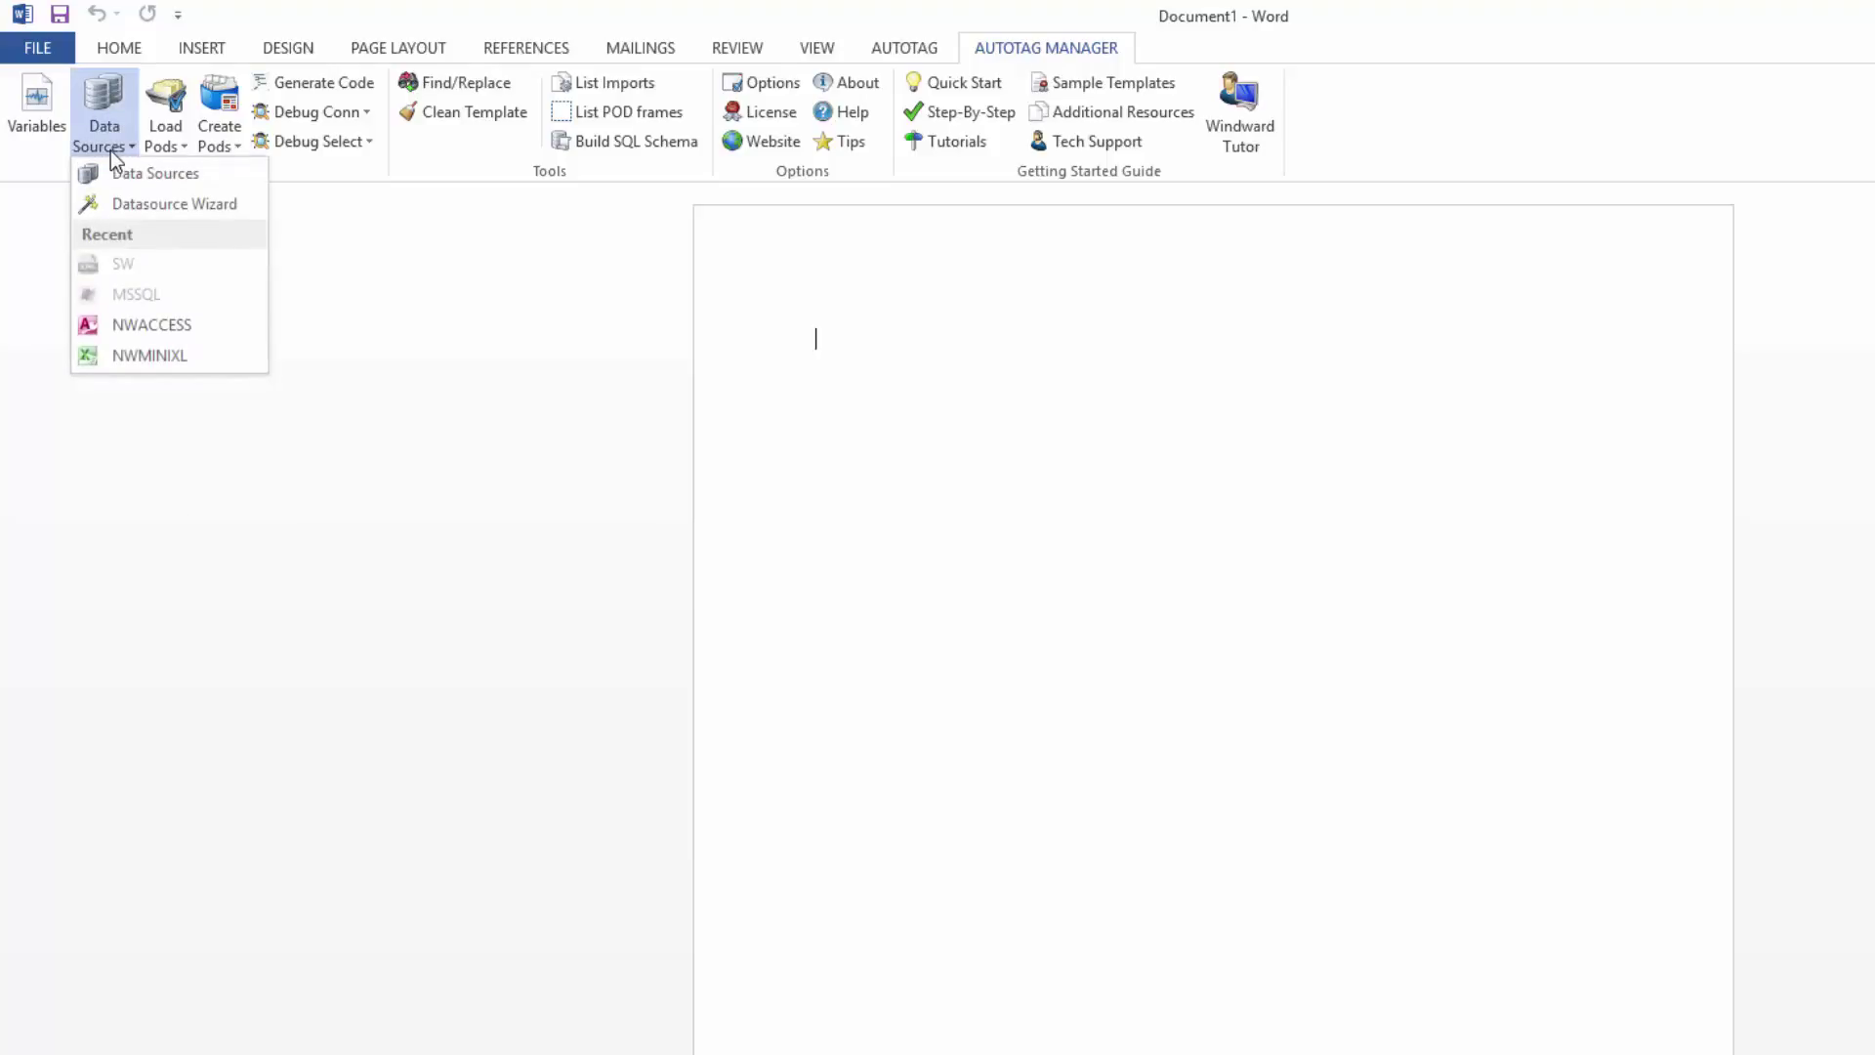
pyautogui.click(126, 172)
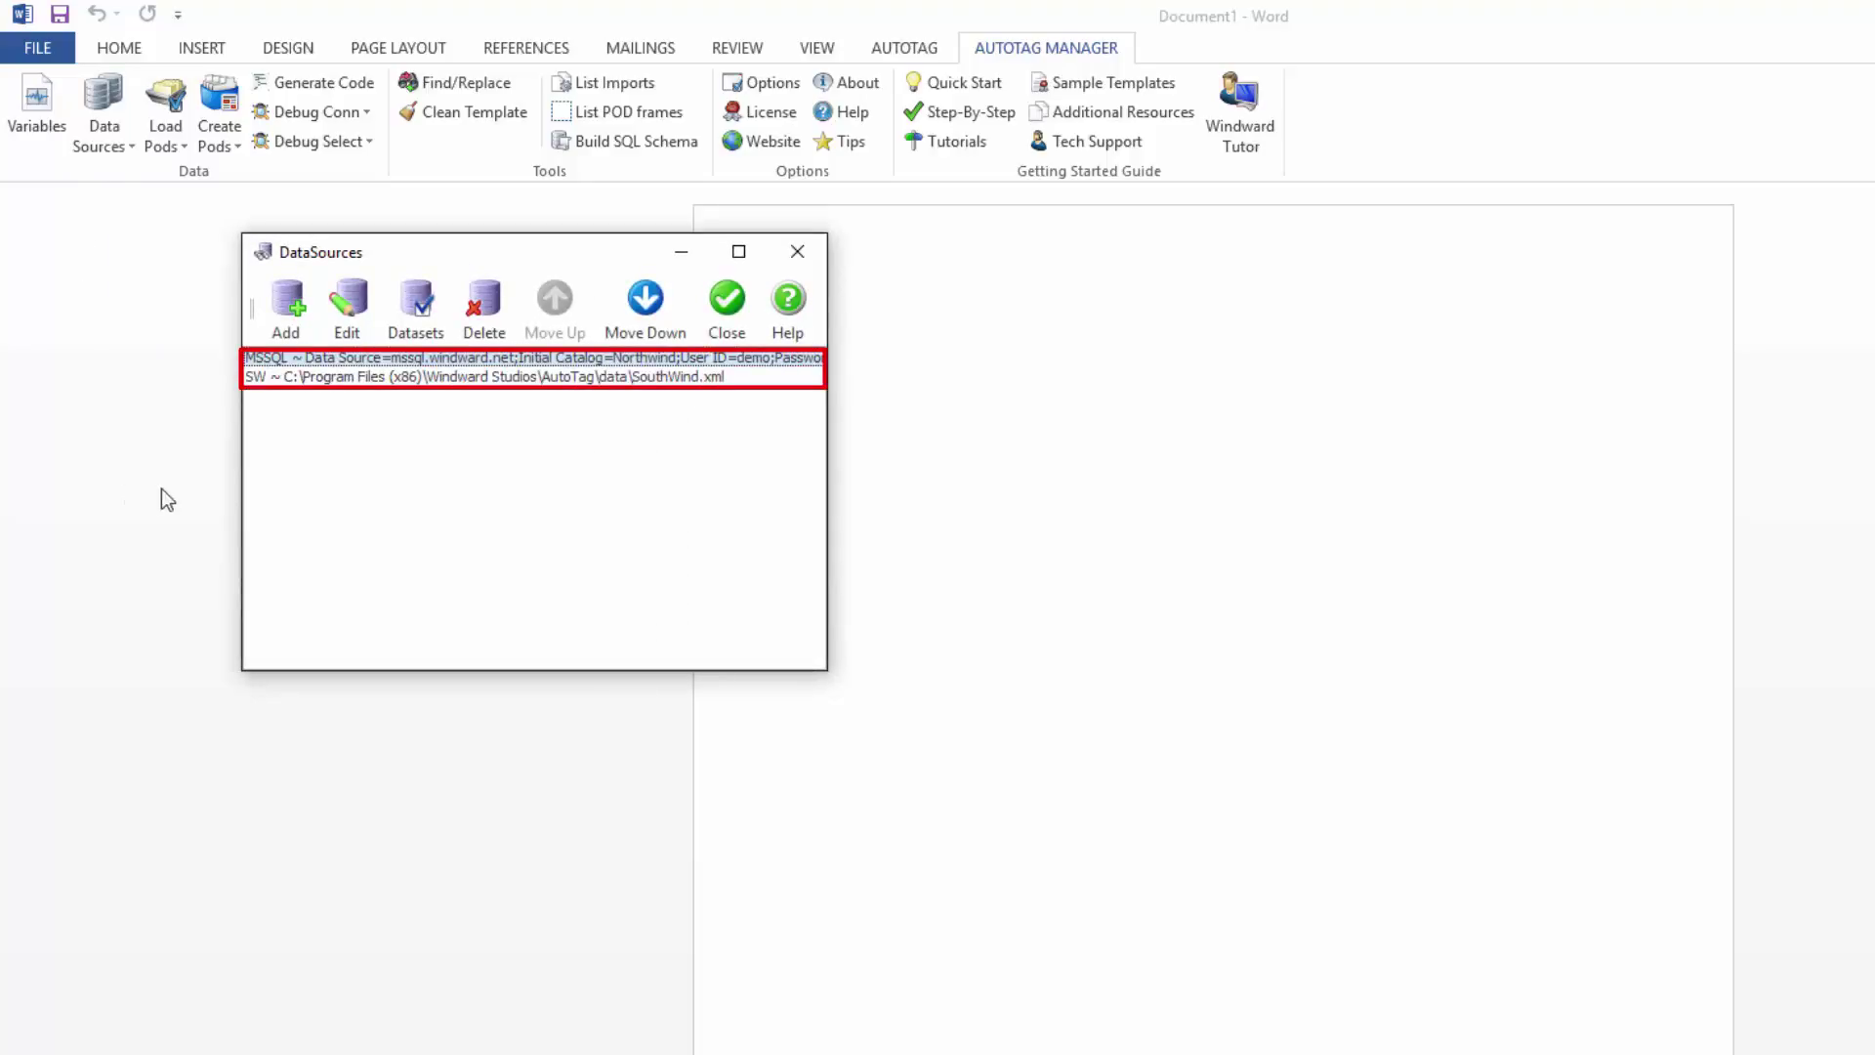
pyautogui.click(728, 299)
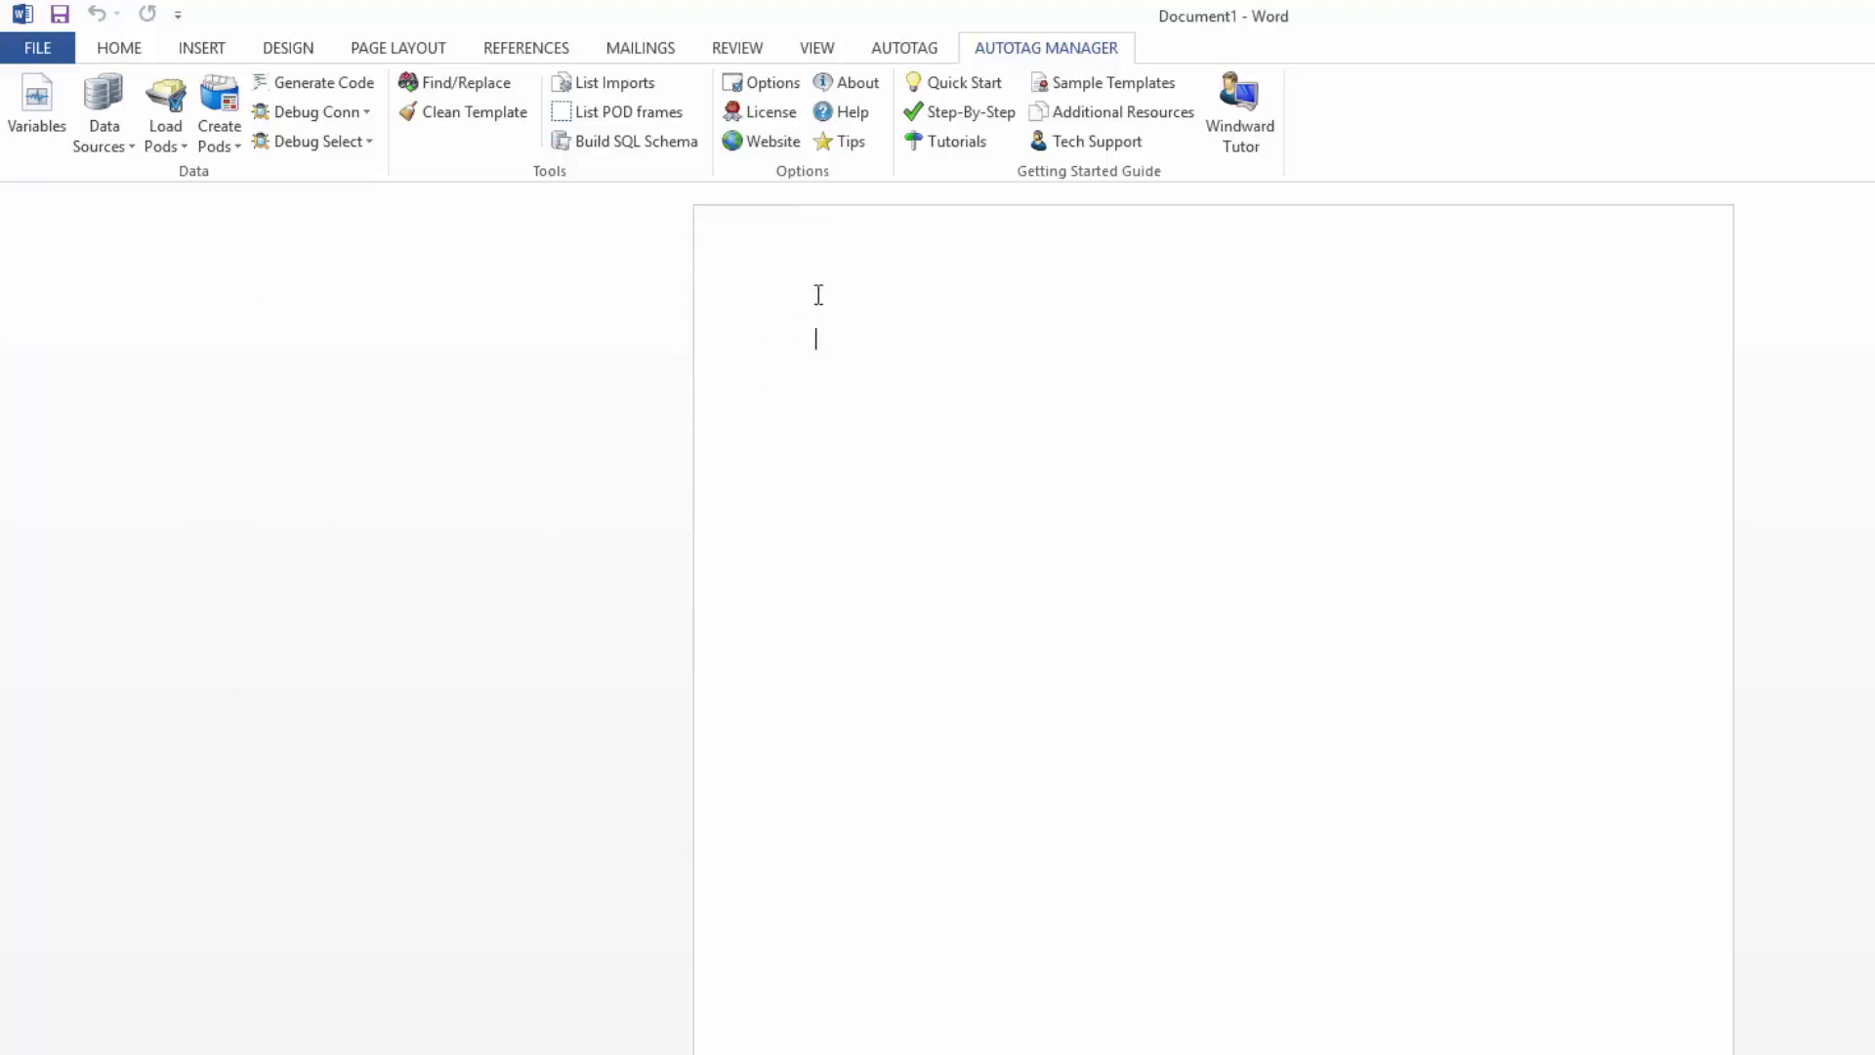
# Step: Drag Customers into the page, keeping only CustomerID, CompanyName, ContactName and Country columns
pyautogui.click(921, 50)
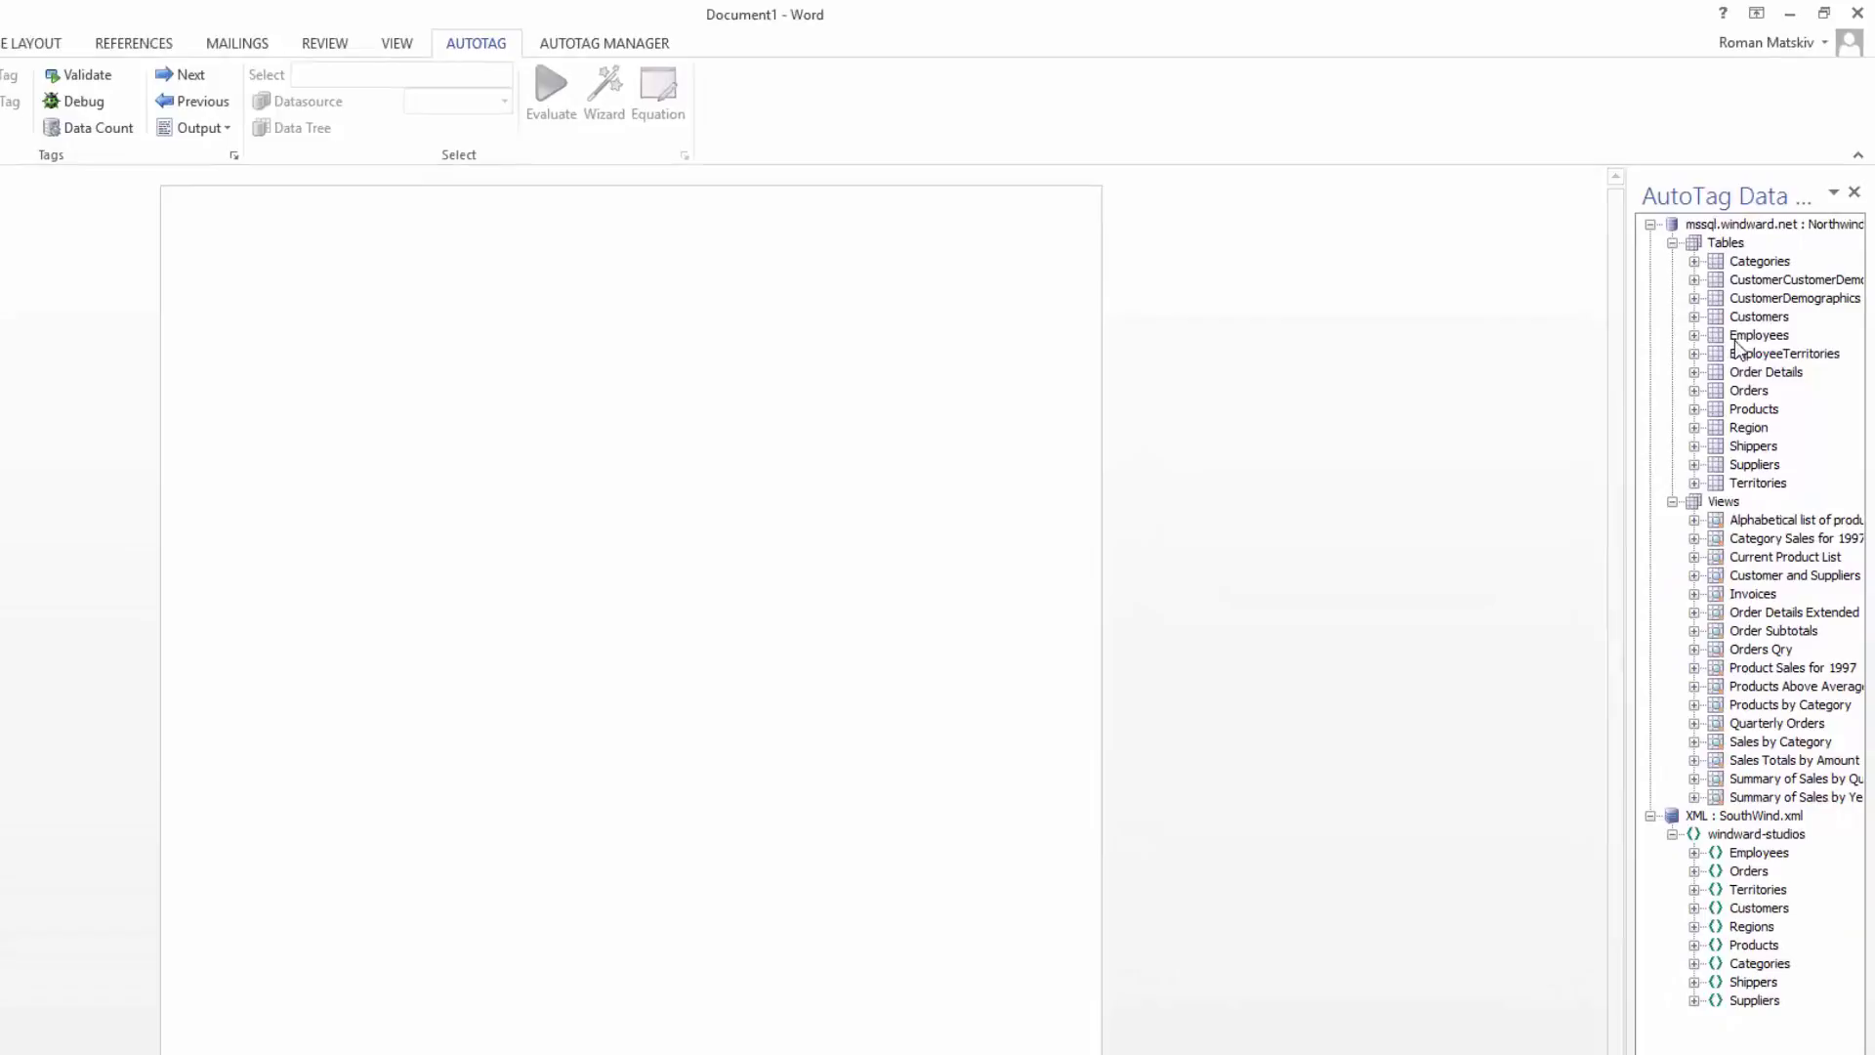
pyautogui.moveTo(1757, 316); pyautogui.dragTo(302, 315)
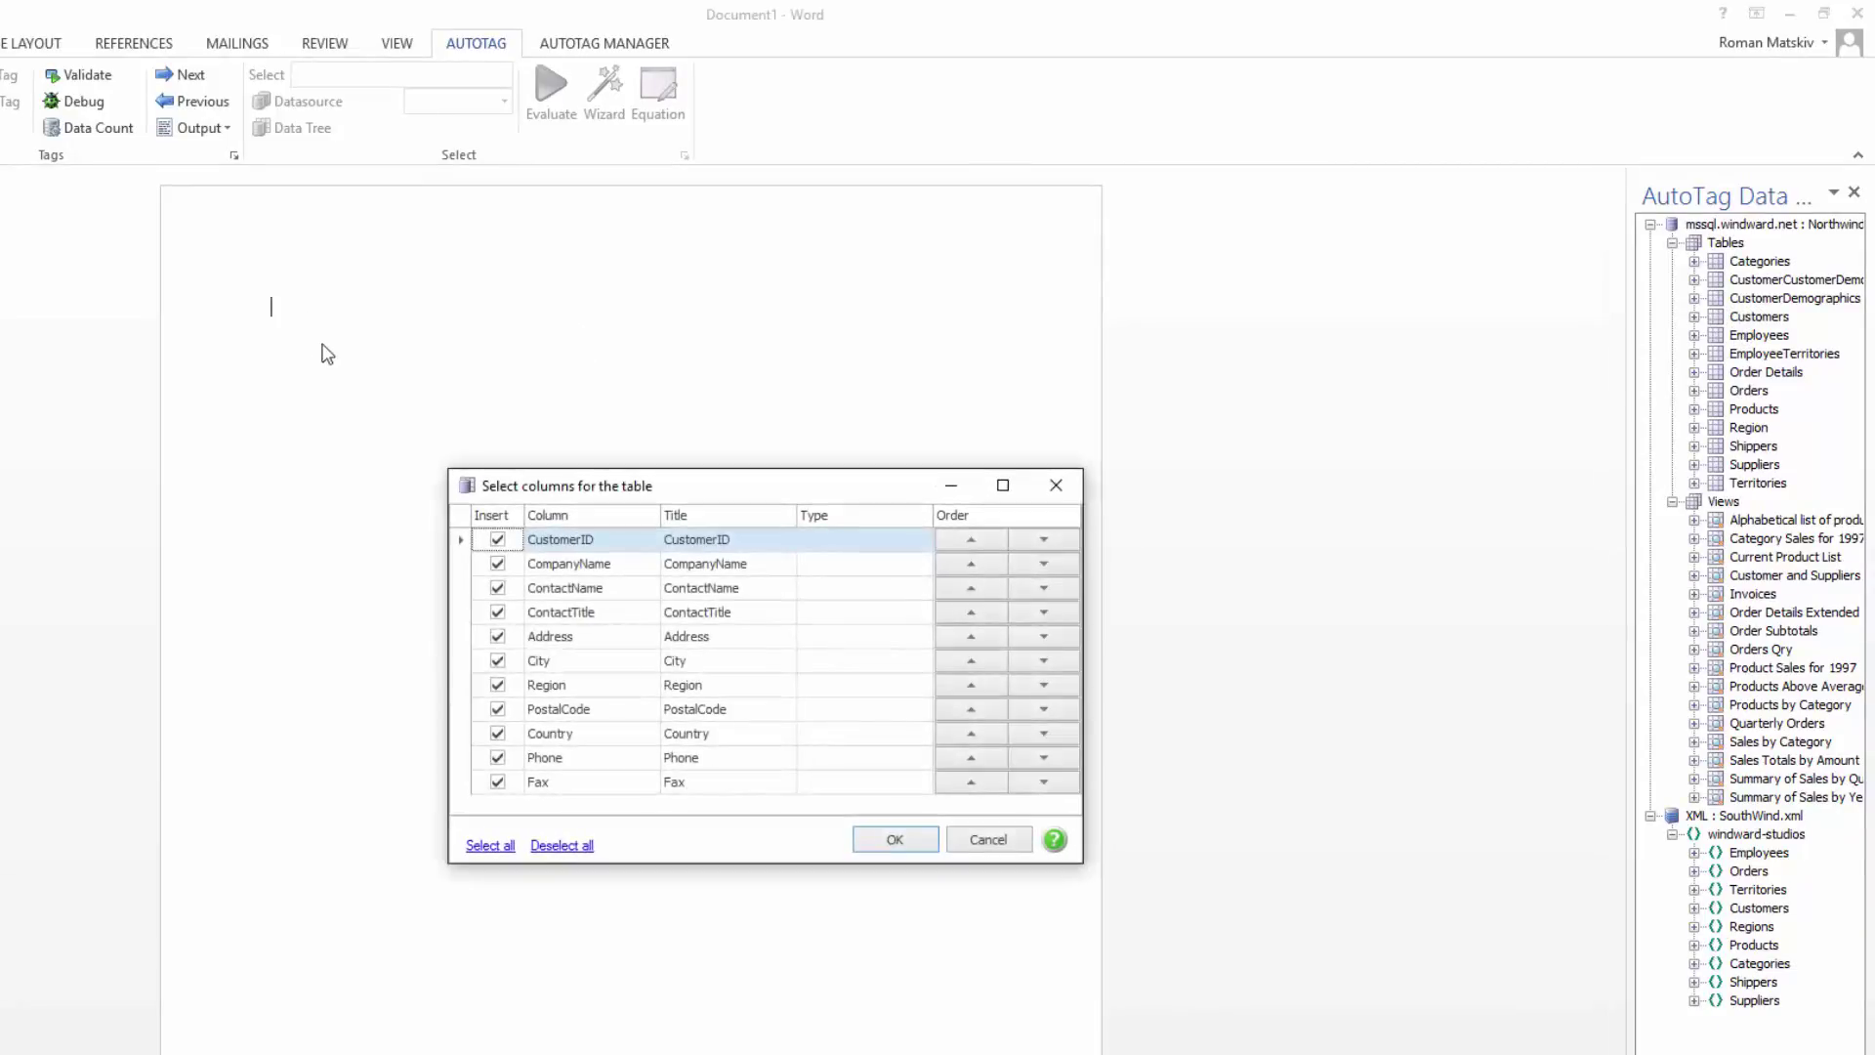
pyautogui.click(497, 612)
pyautogui.click(497, 636)
pyautogui.click(497, 661)
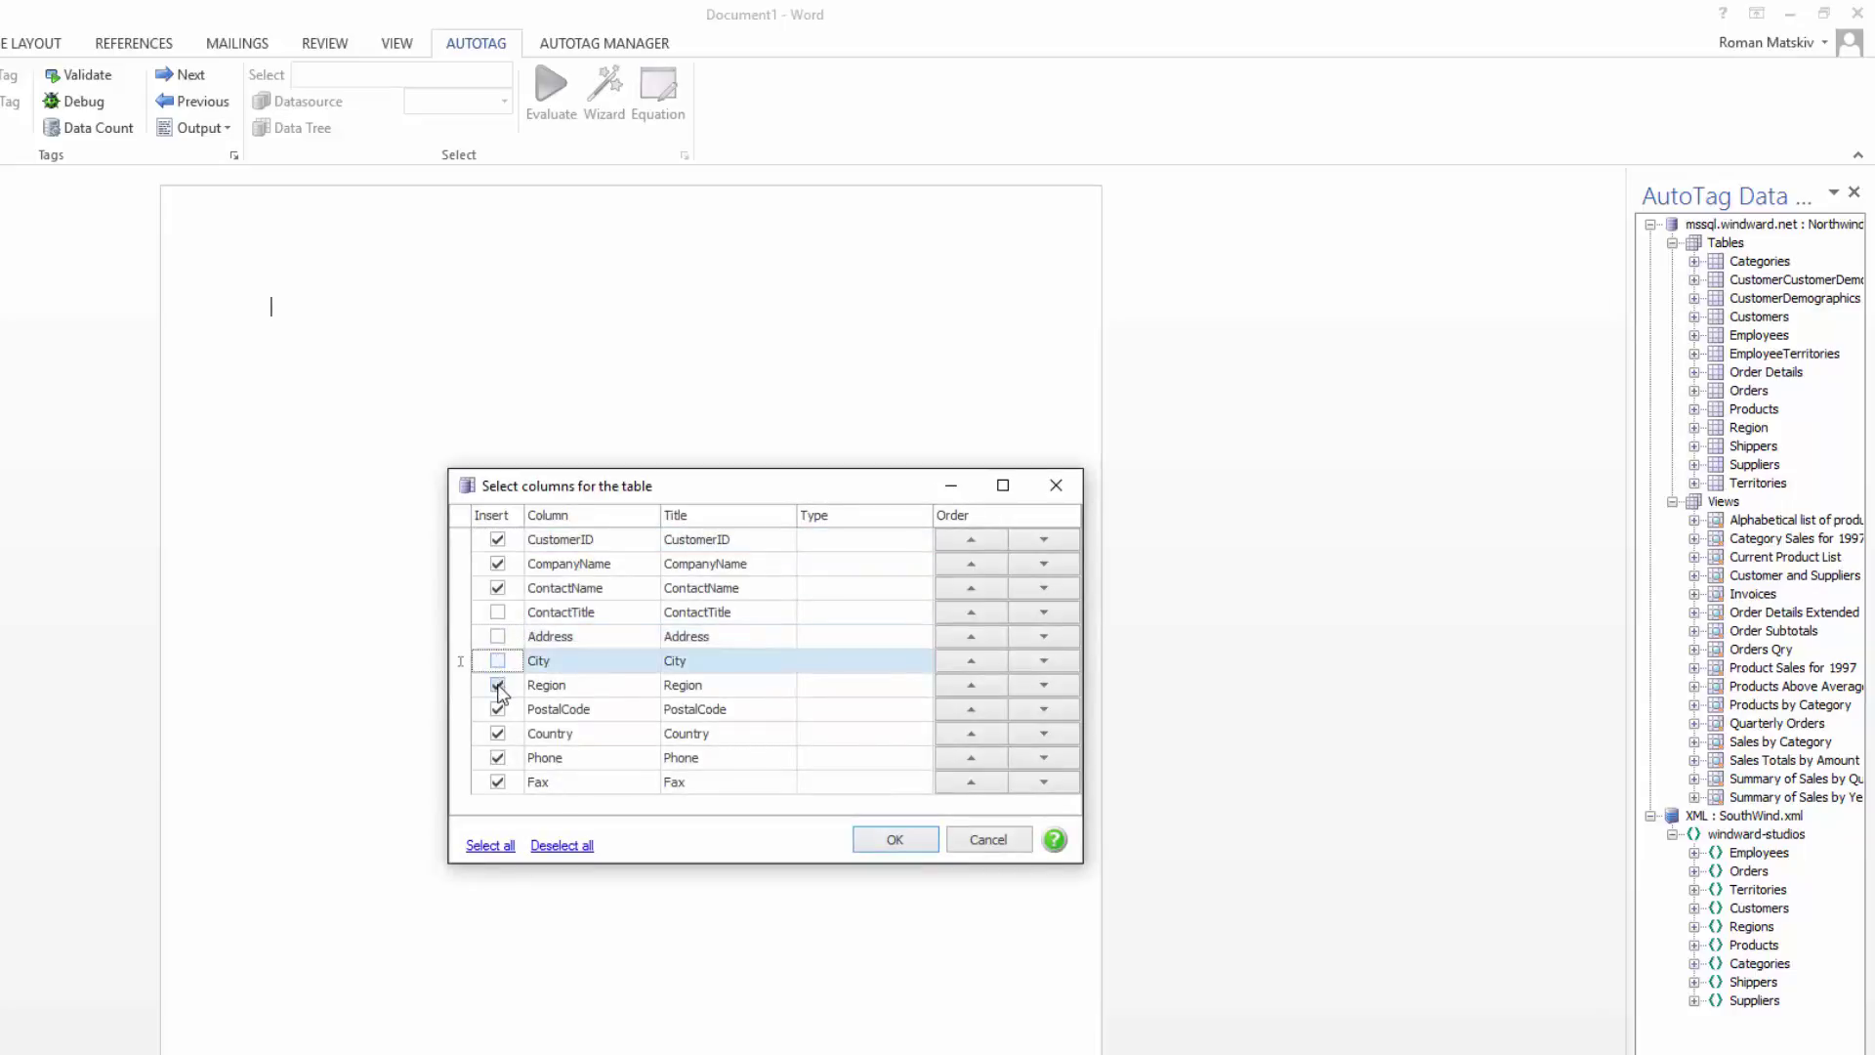
pyautogui.click(497, 684)
pyautogui.click(497, 708)
pyautogui.click(497, 758)
pyautogui.click(497, 782)
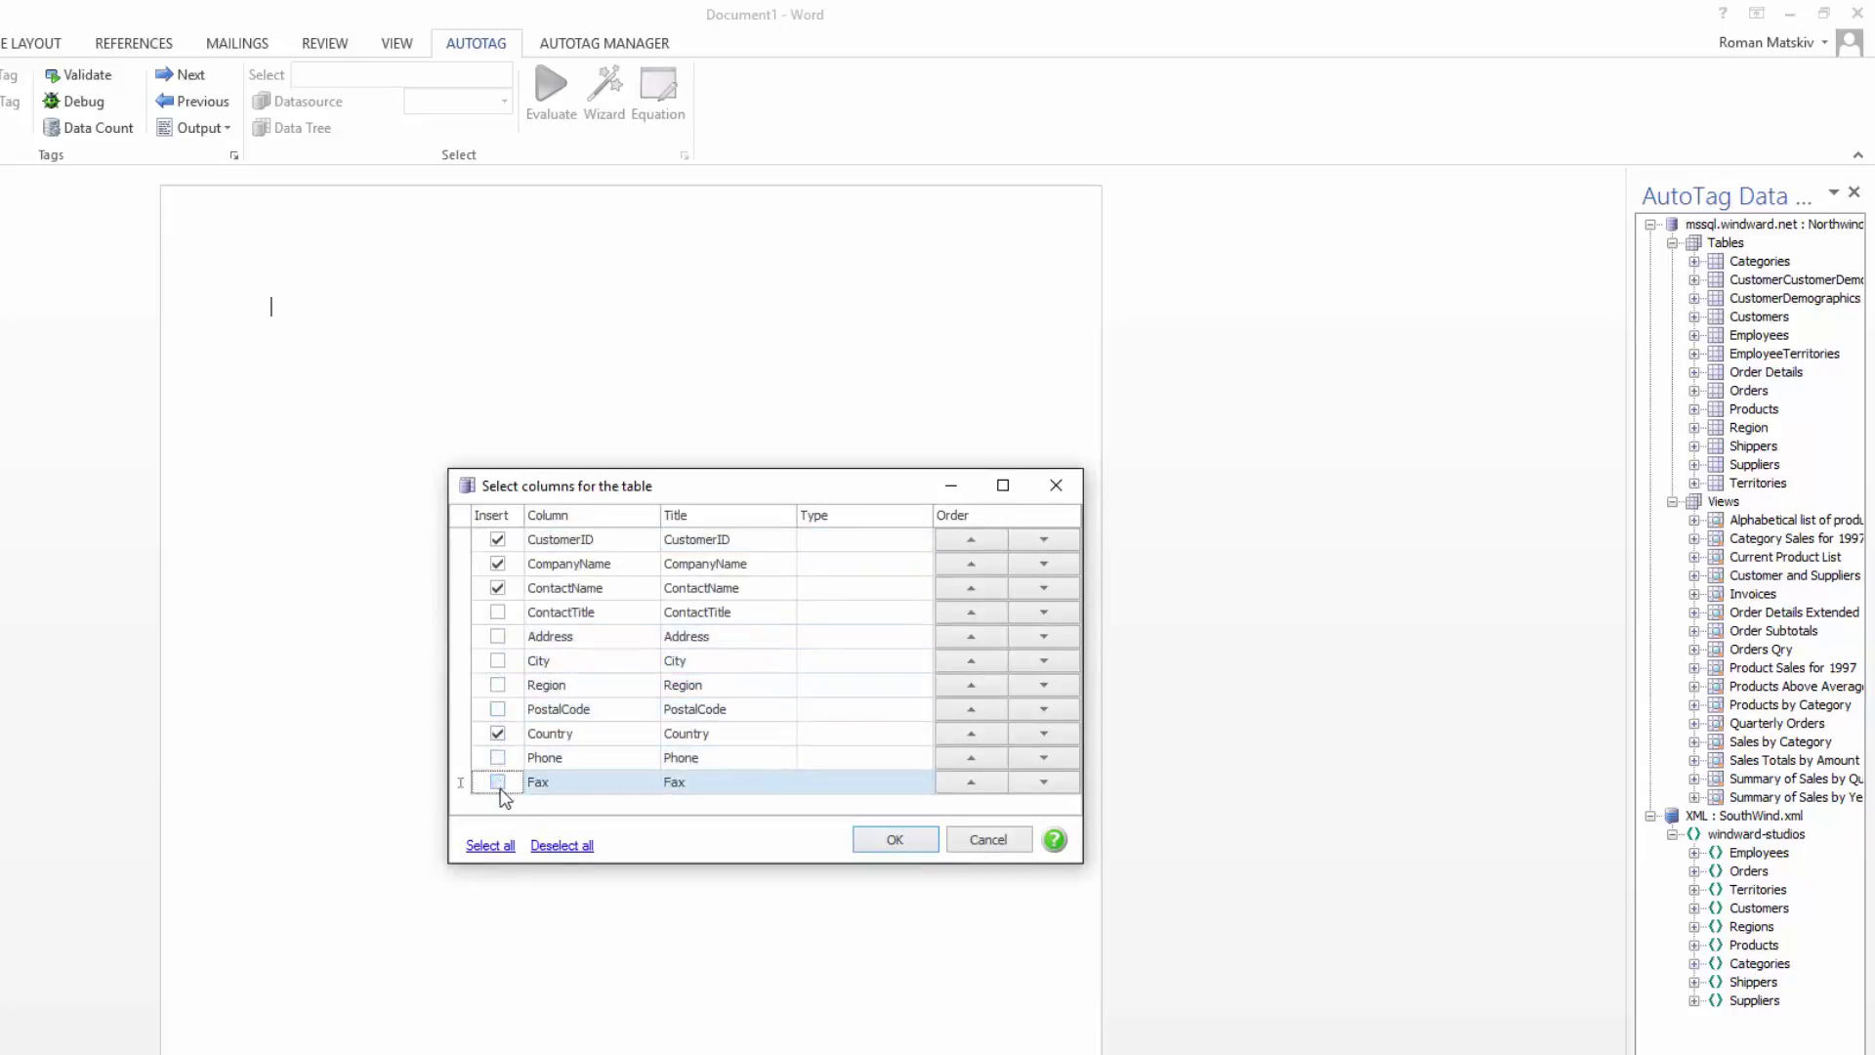
# Step: Insert the four-column Customers table and open the select wizard on its forEach tag
pyautogui.click(896, 838)
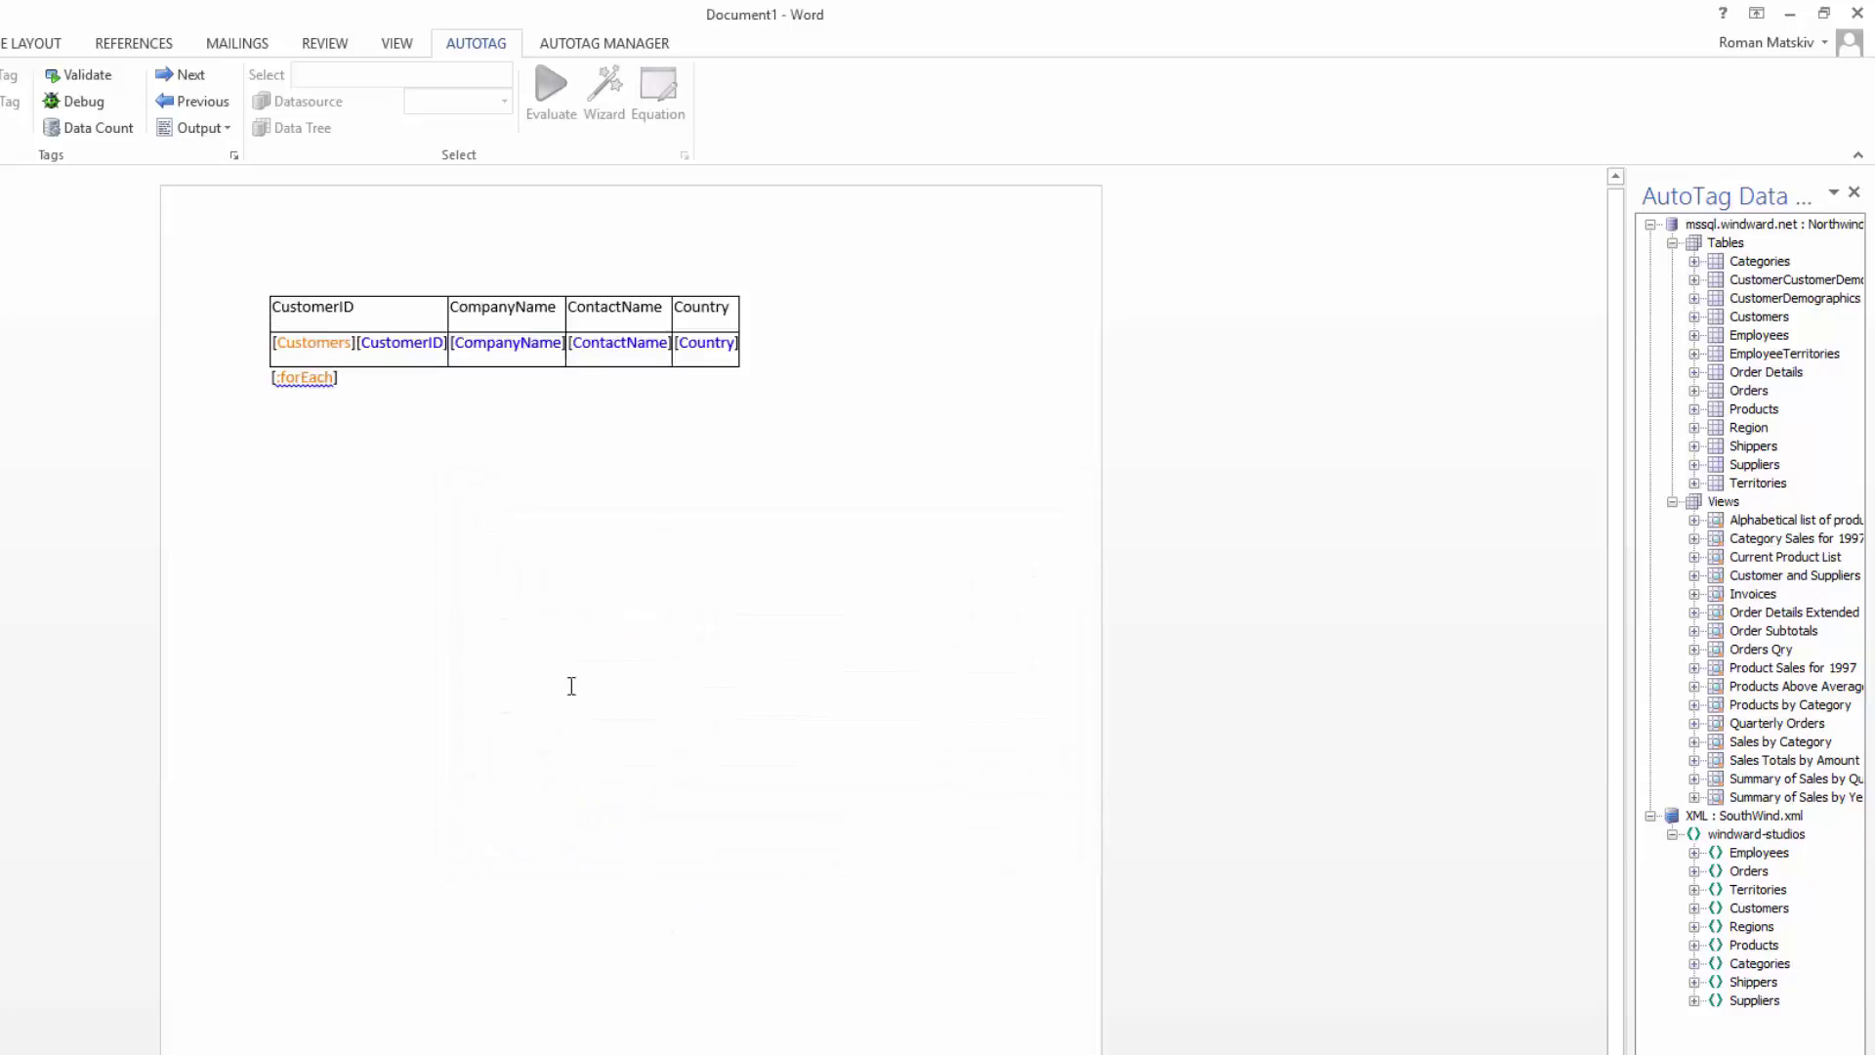
pyautogui.click(339, 341)
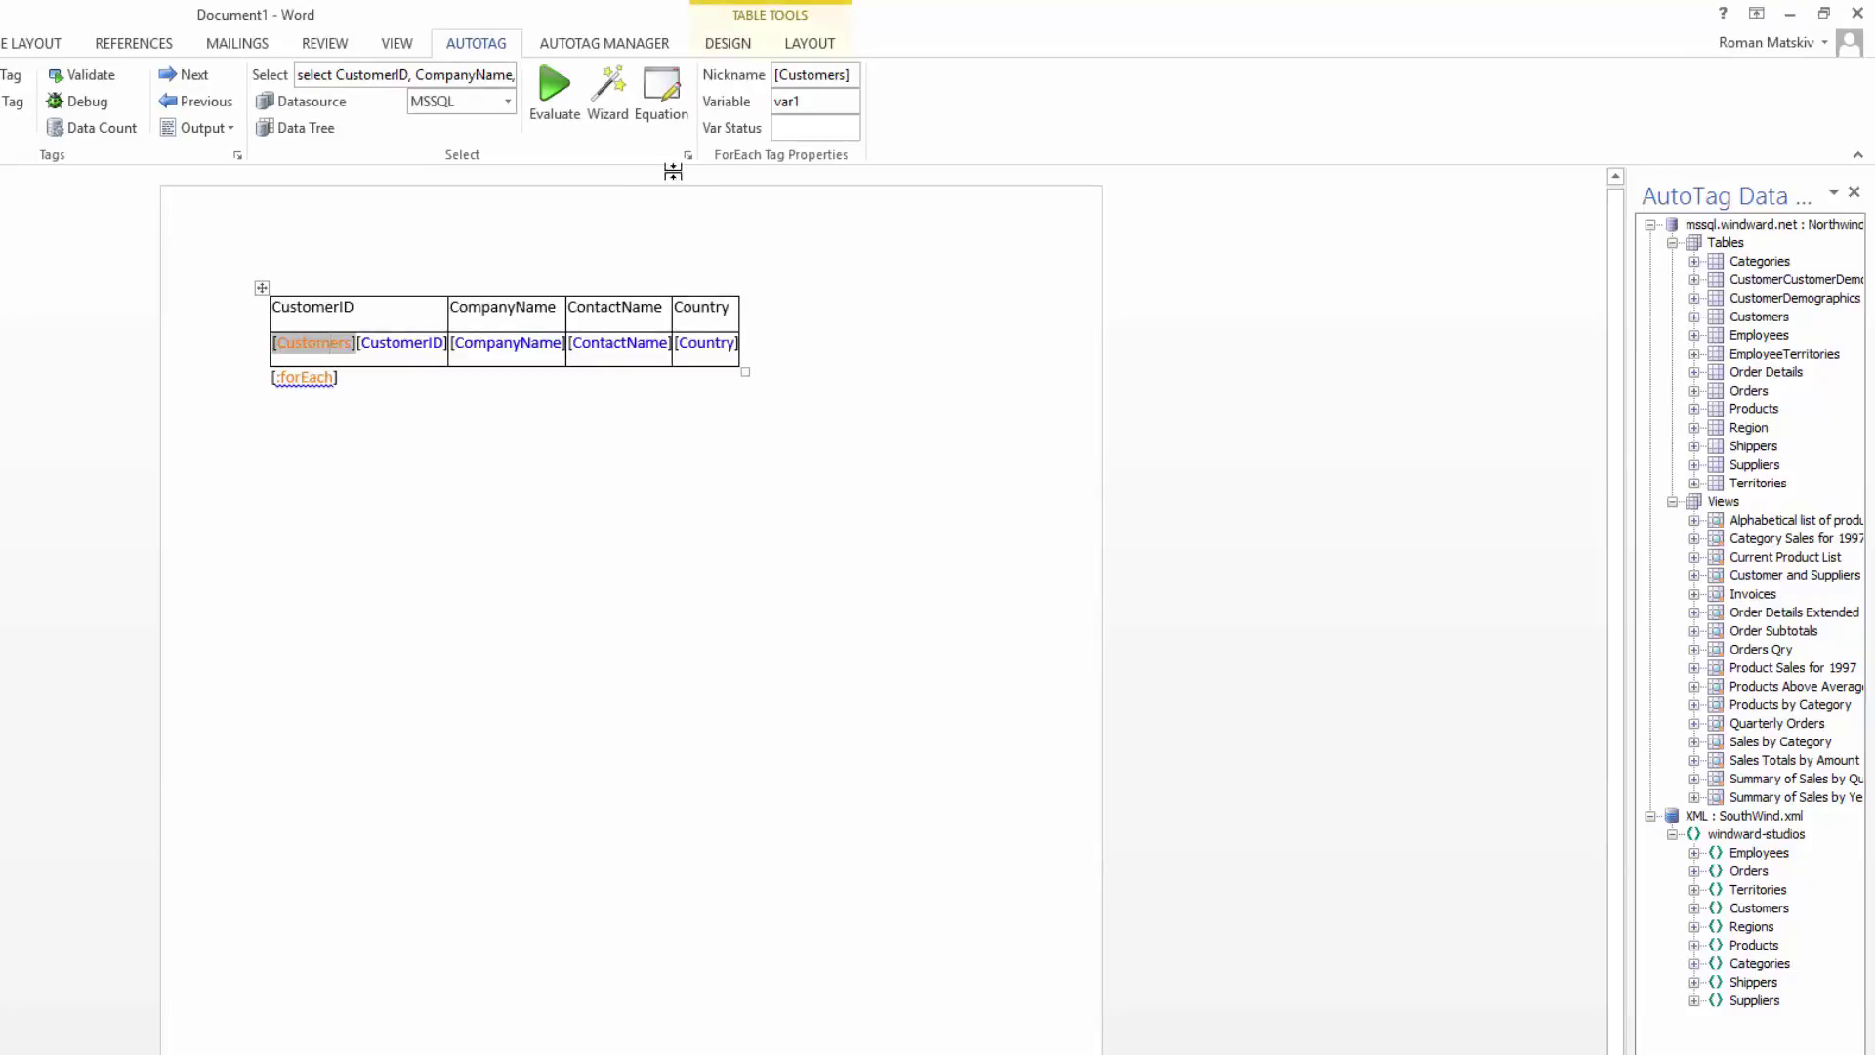
pyautogui.click(608, 110)
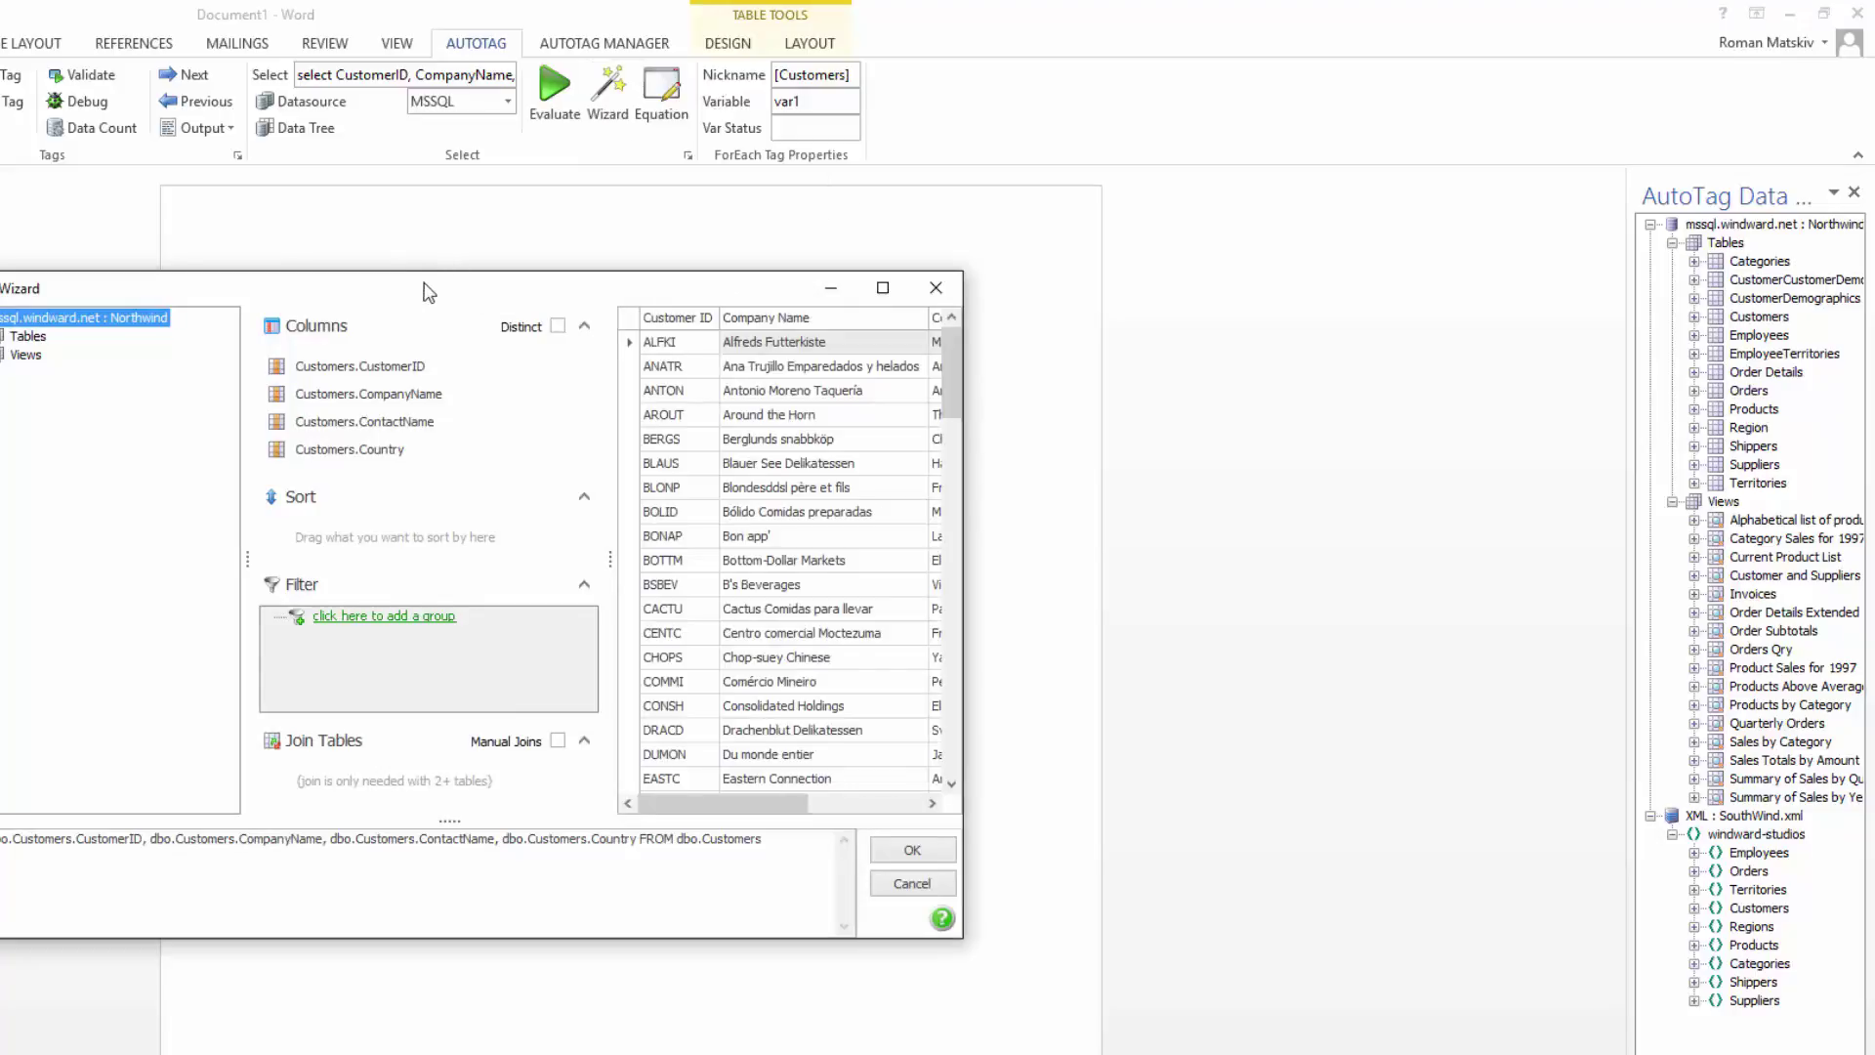
# Step: In the SQL Wizard, expand Tables > Customers and sort the query by CompanyName A–Z
pyautogui.moveTo(428, 292); pyautogui.dragTo(646, 328)
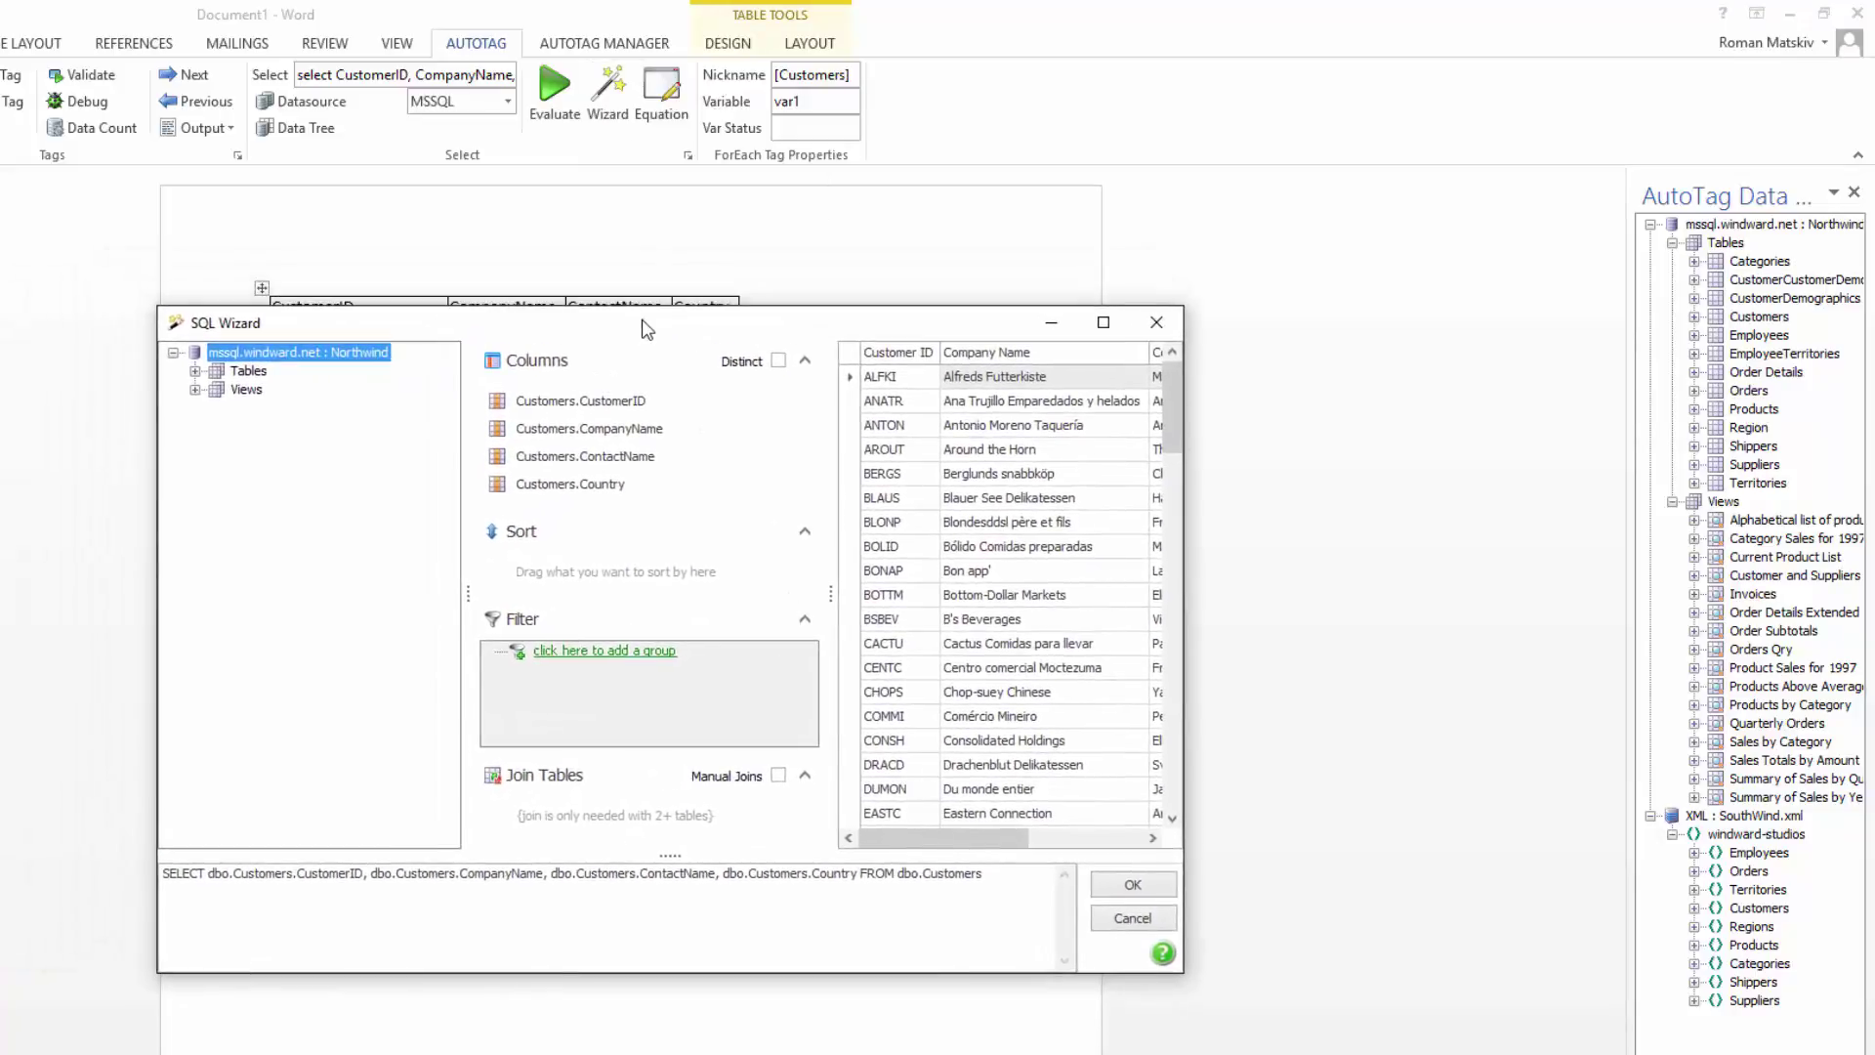
pyautogui.moveTo(835, 365); pyautogui.dragTo(787, 361)
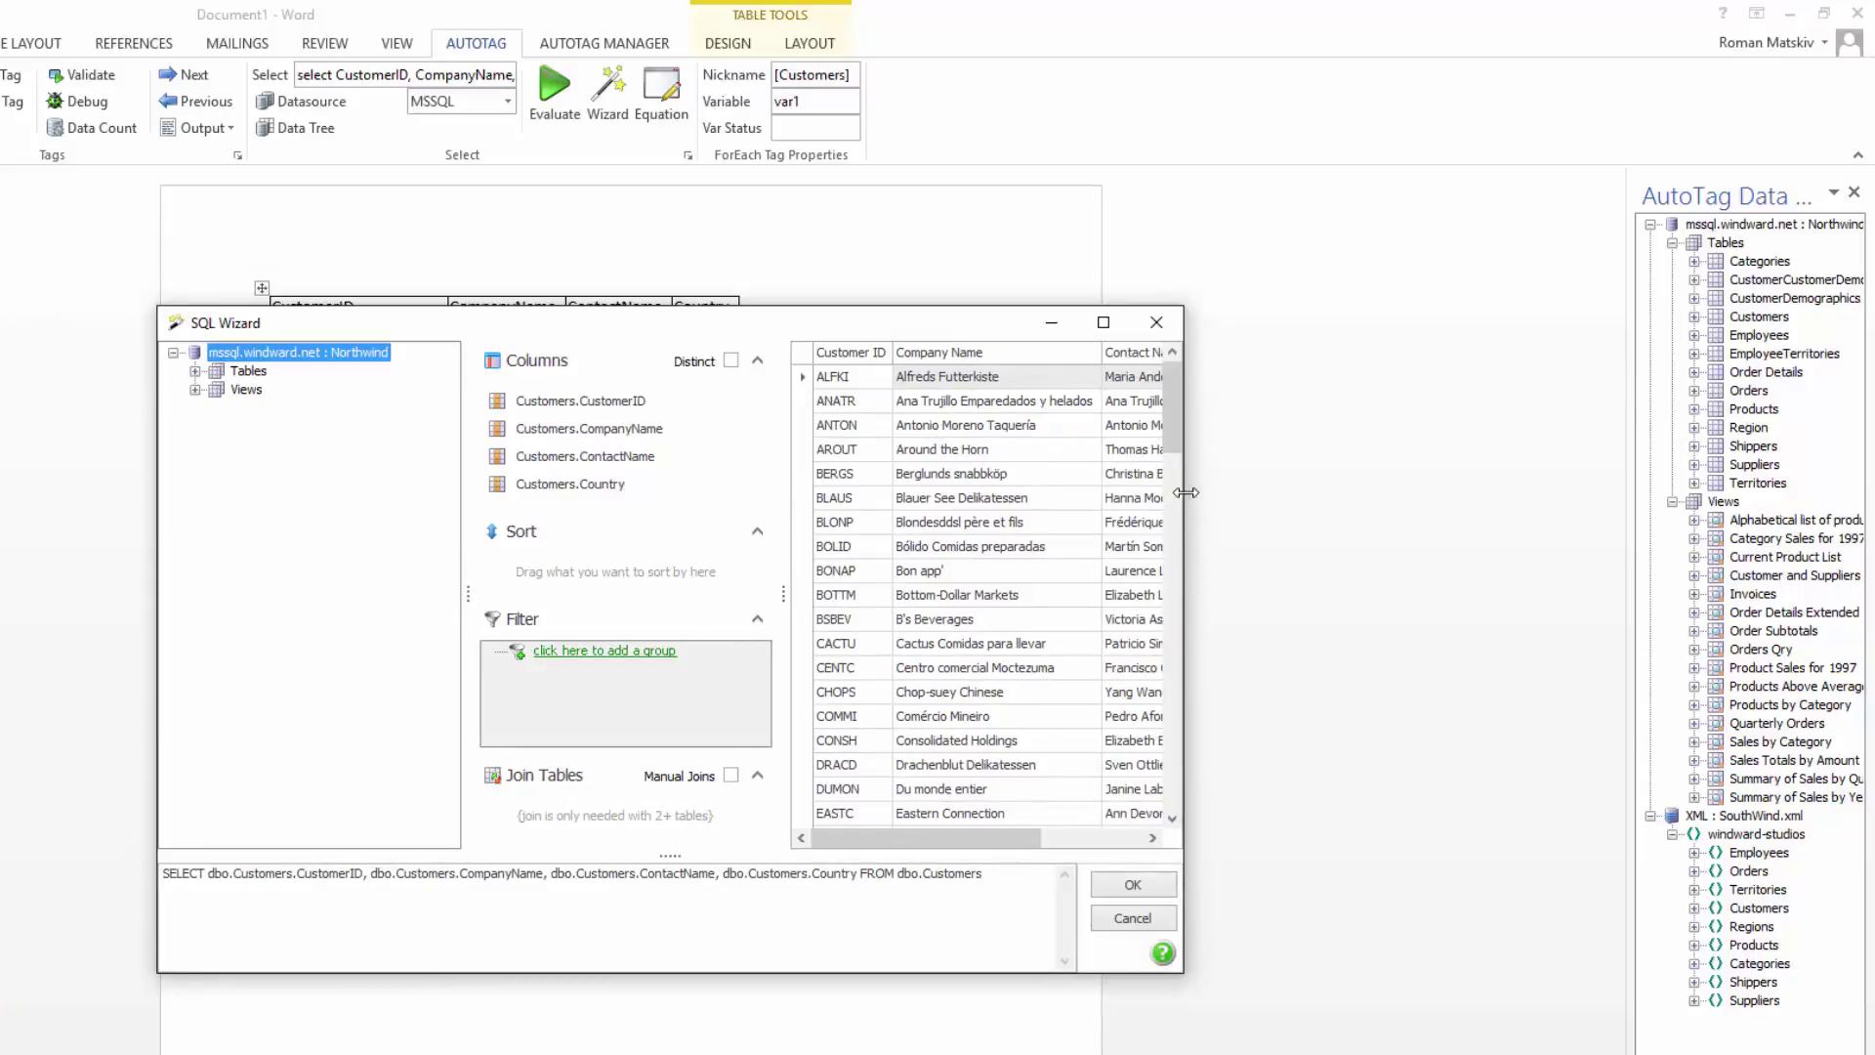
pyautogui.moveTo(1185, 492); pyautogui.dragTo(1273, 494)
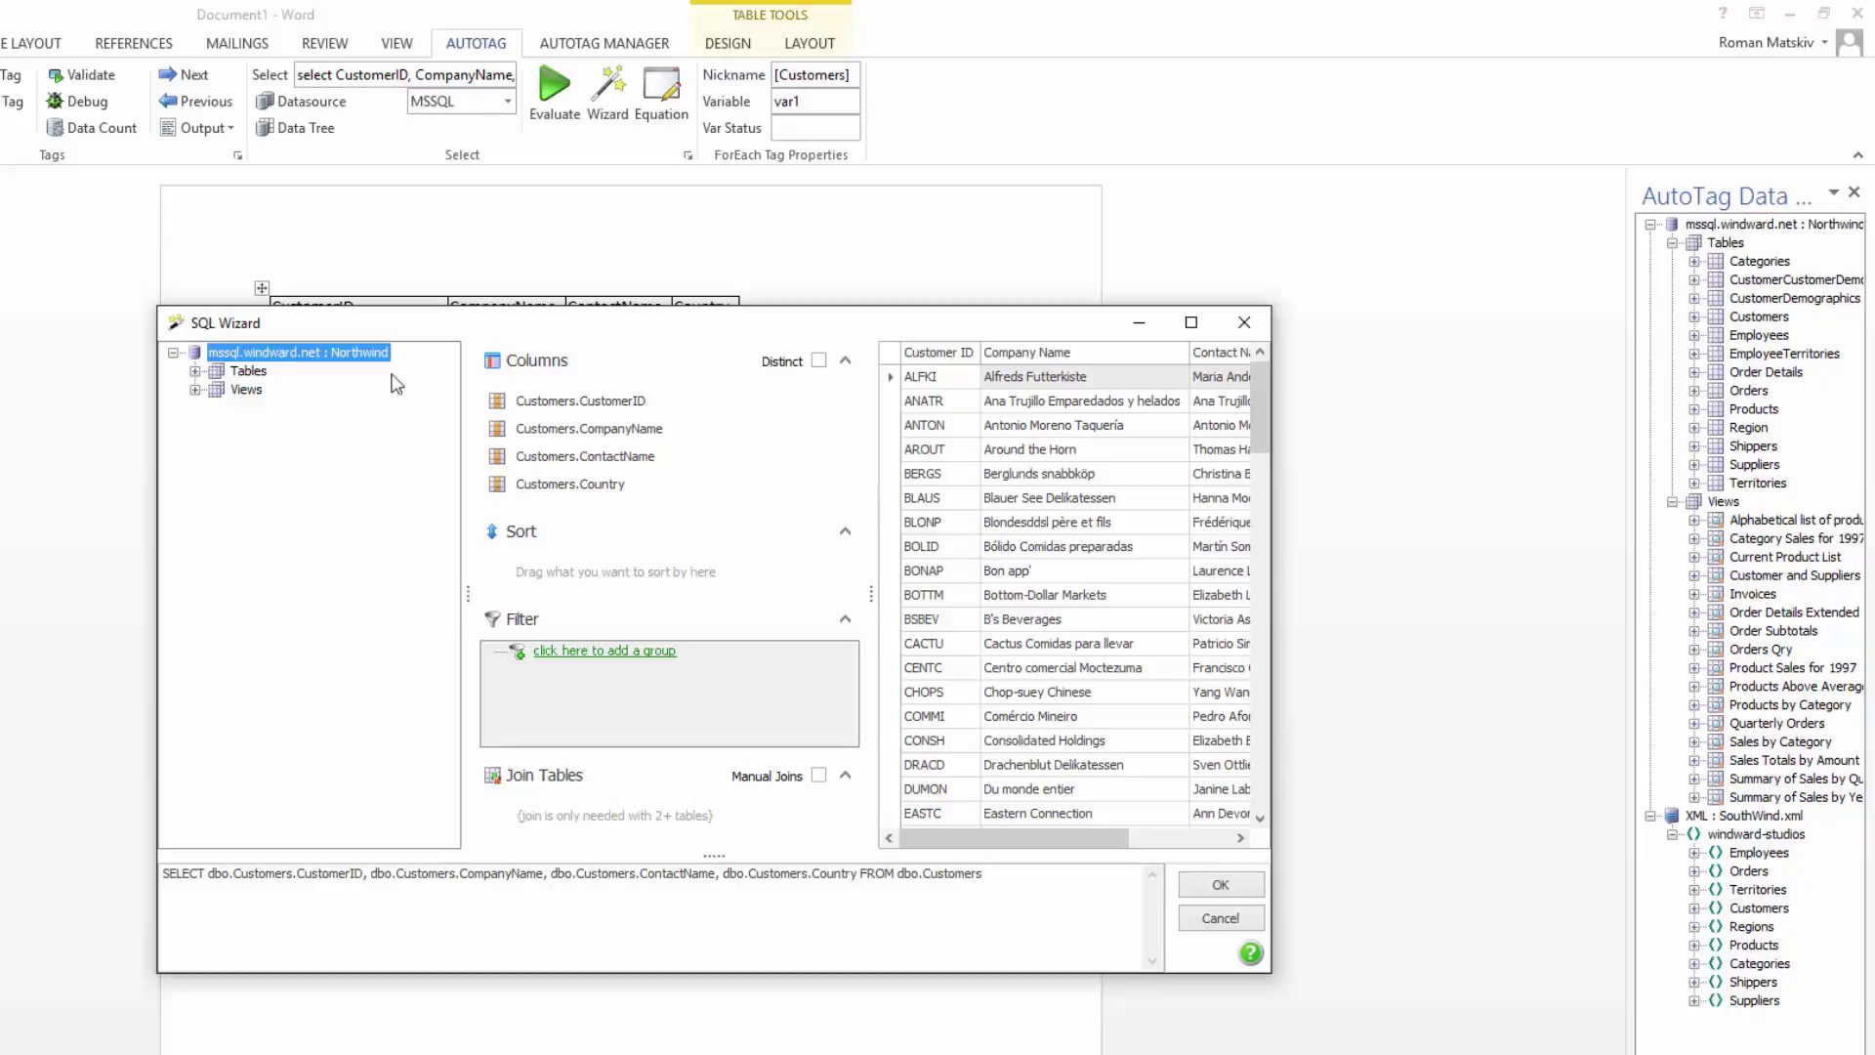
pyautogui.click(194, 373)
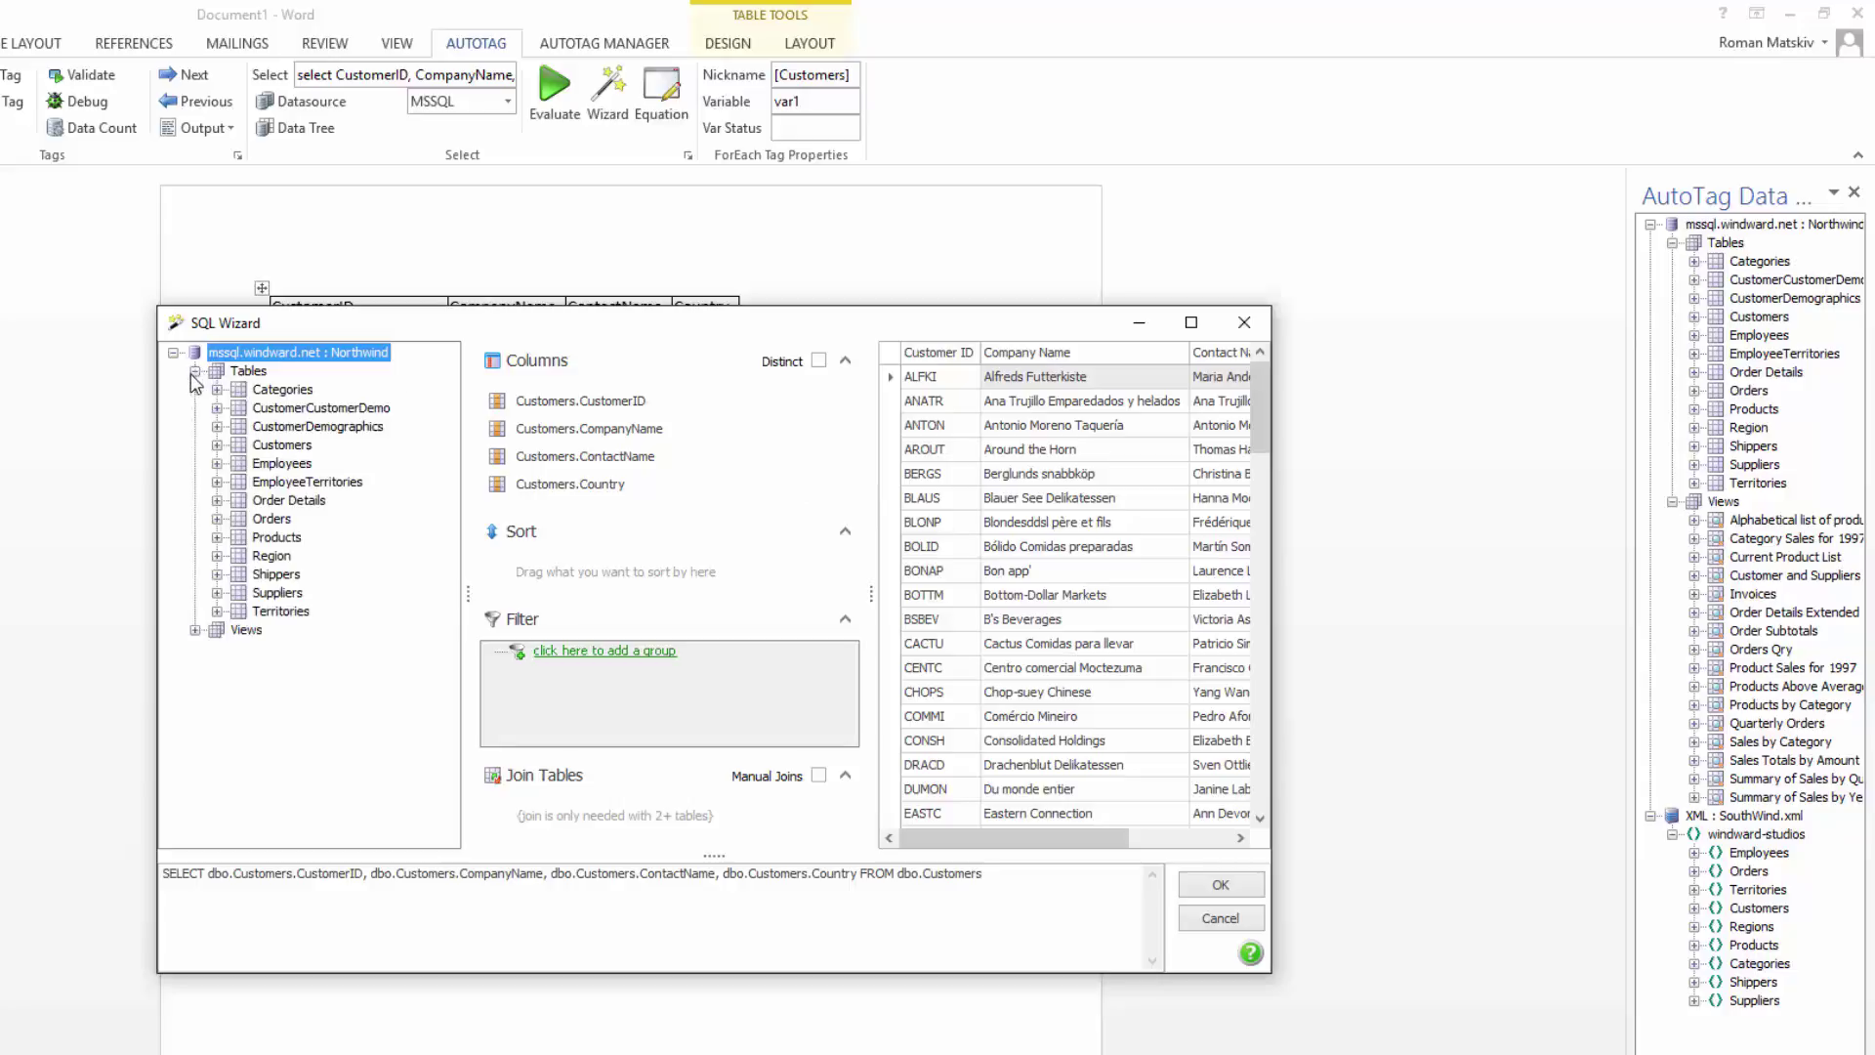
pyautogui.click(216, 447)
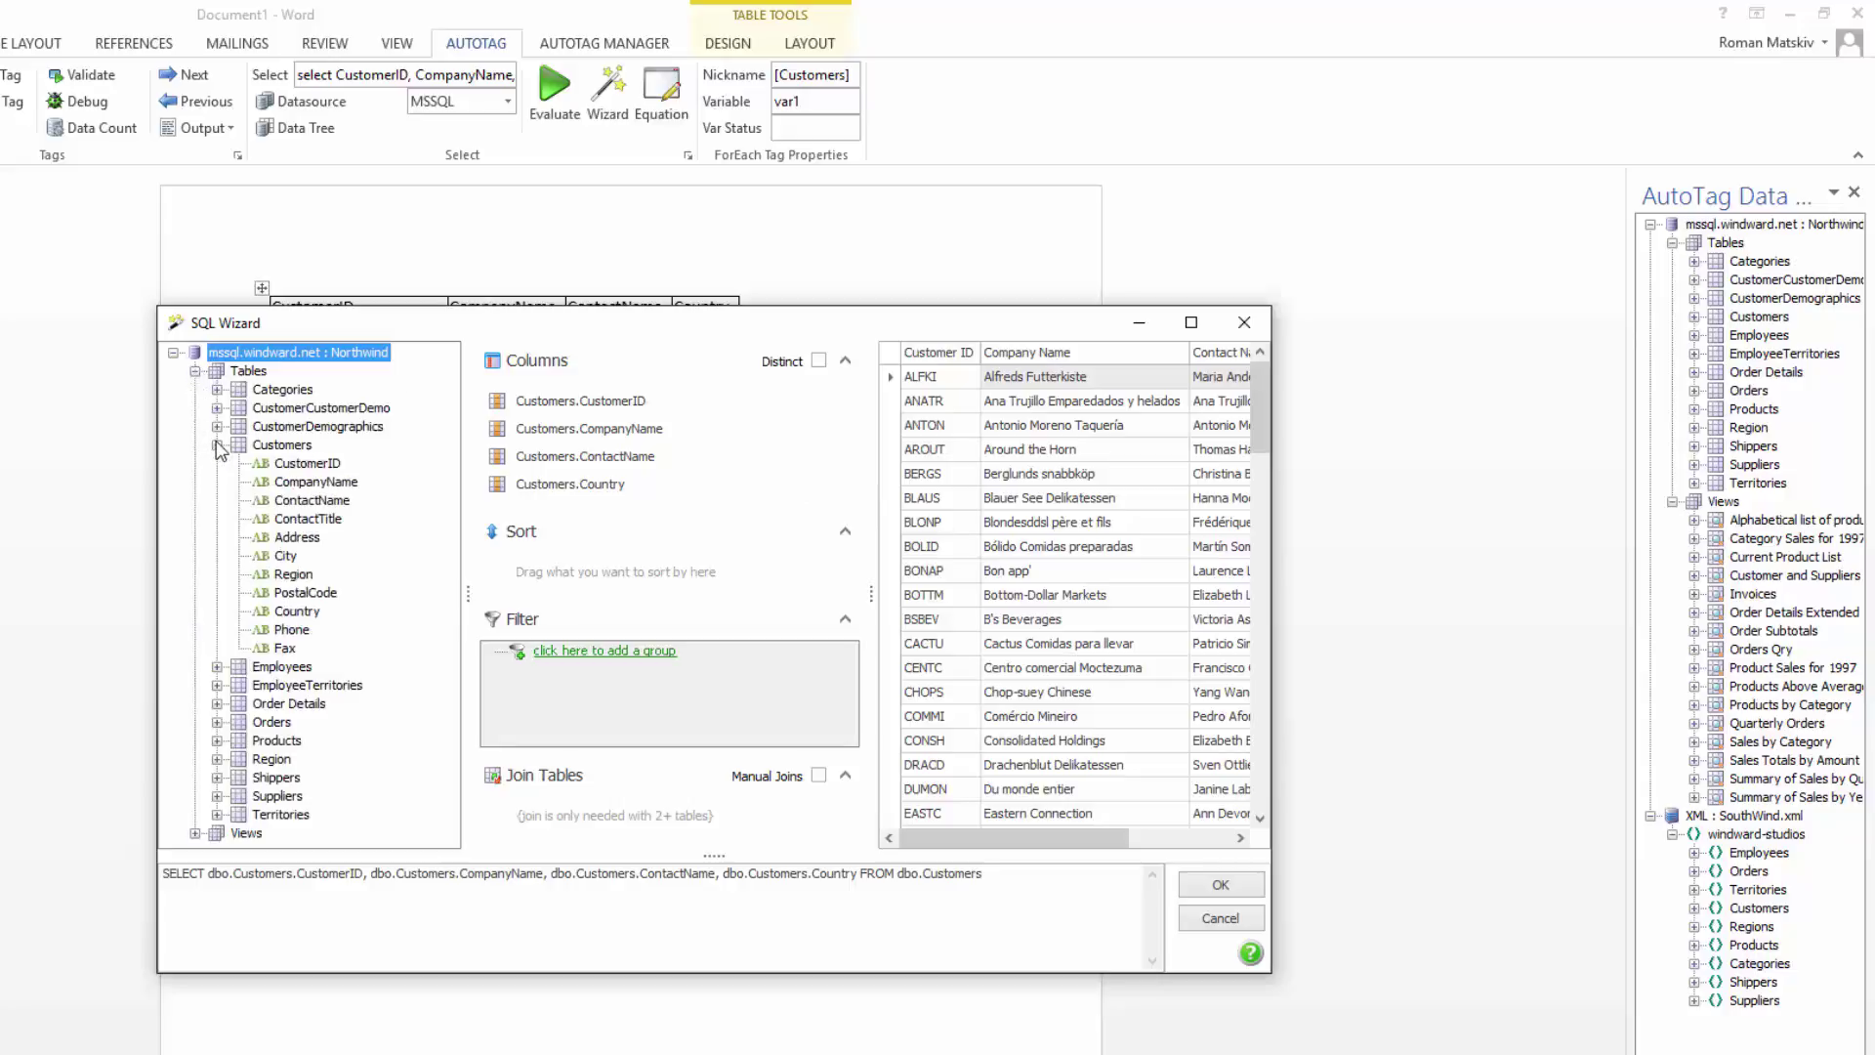
pyautogui.moveTo(310, 499); pyautogui.dragTo(567, 576)
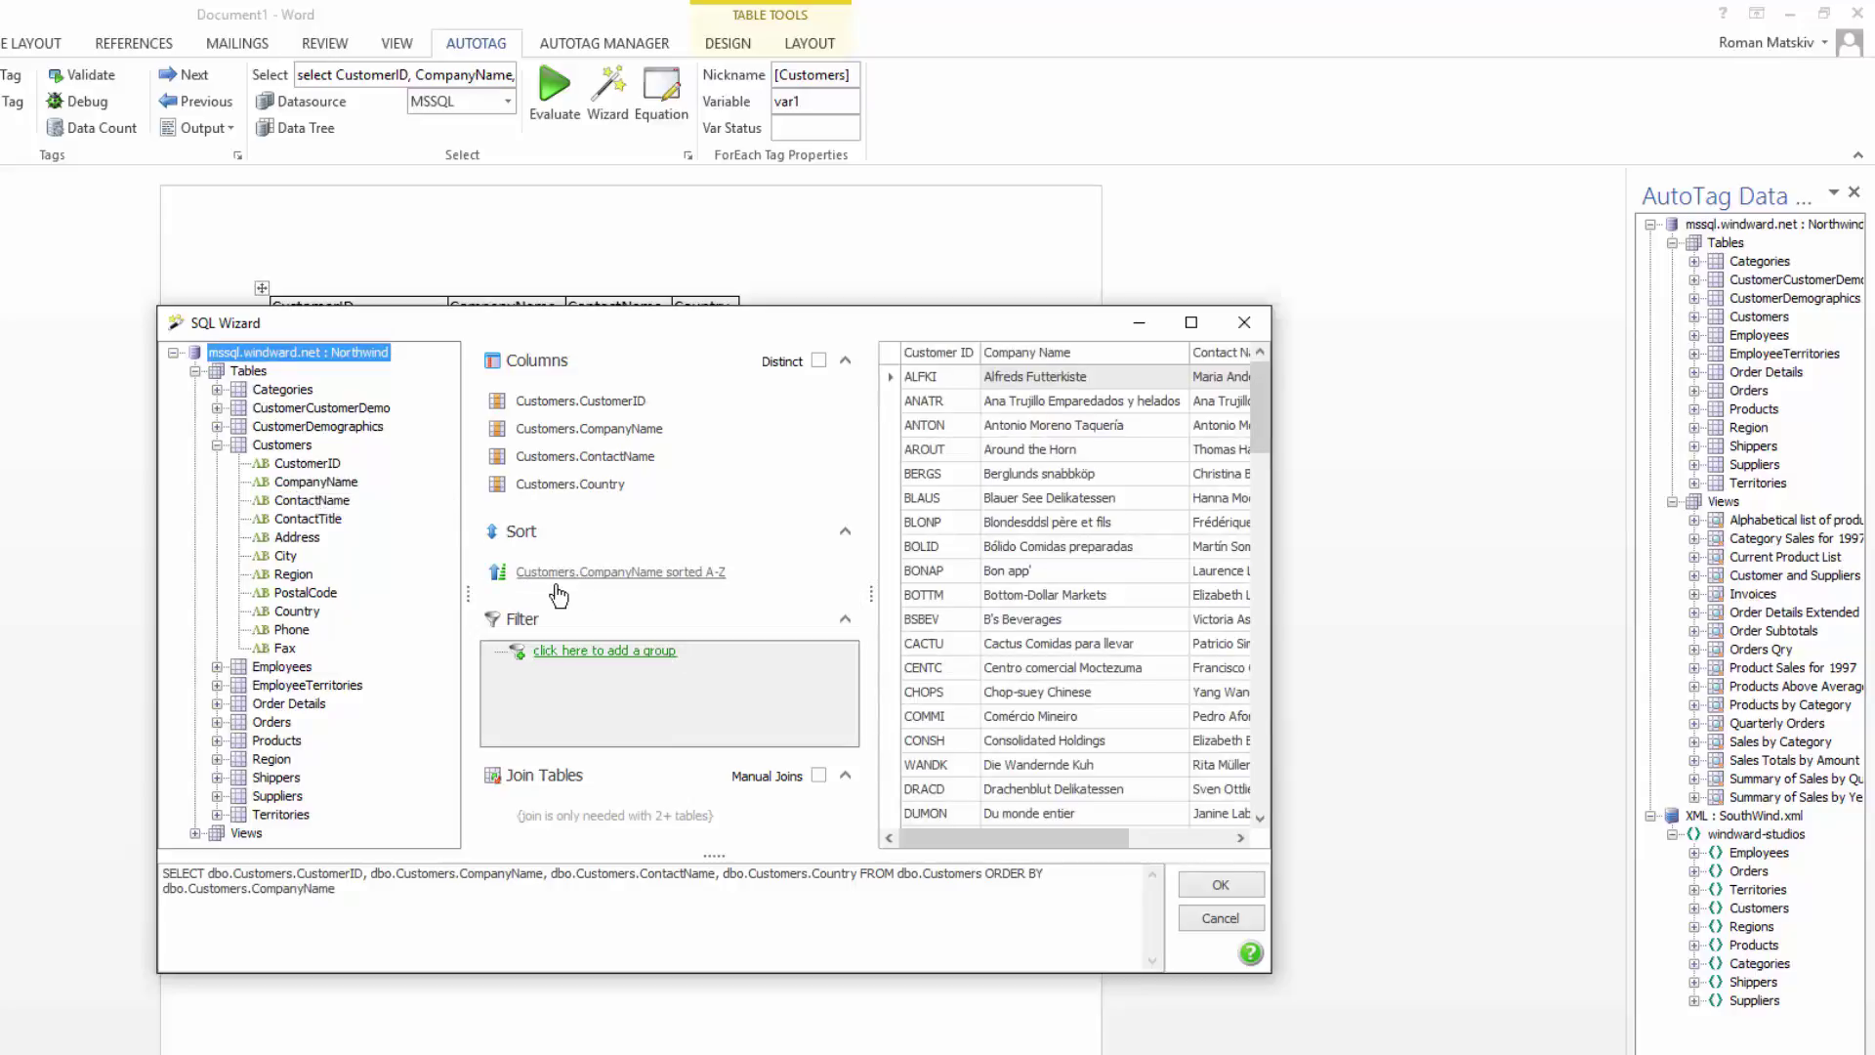
# Step: Add a new filter condition group testing the Customers CompanyName column
pyautogui.click(604, 650)
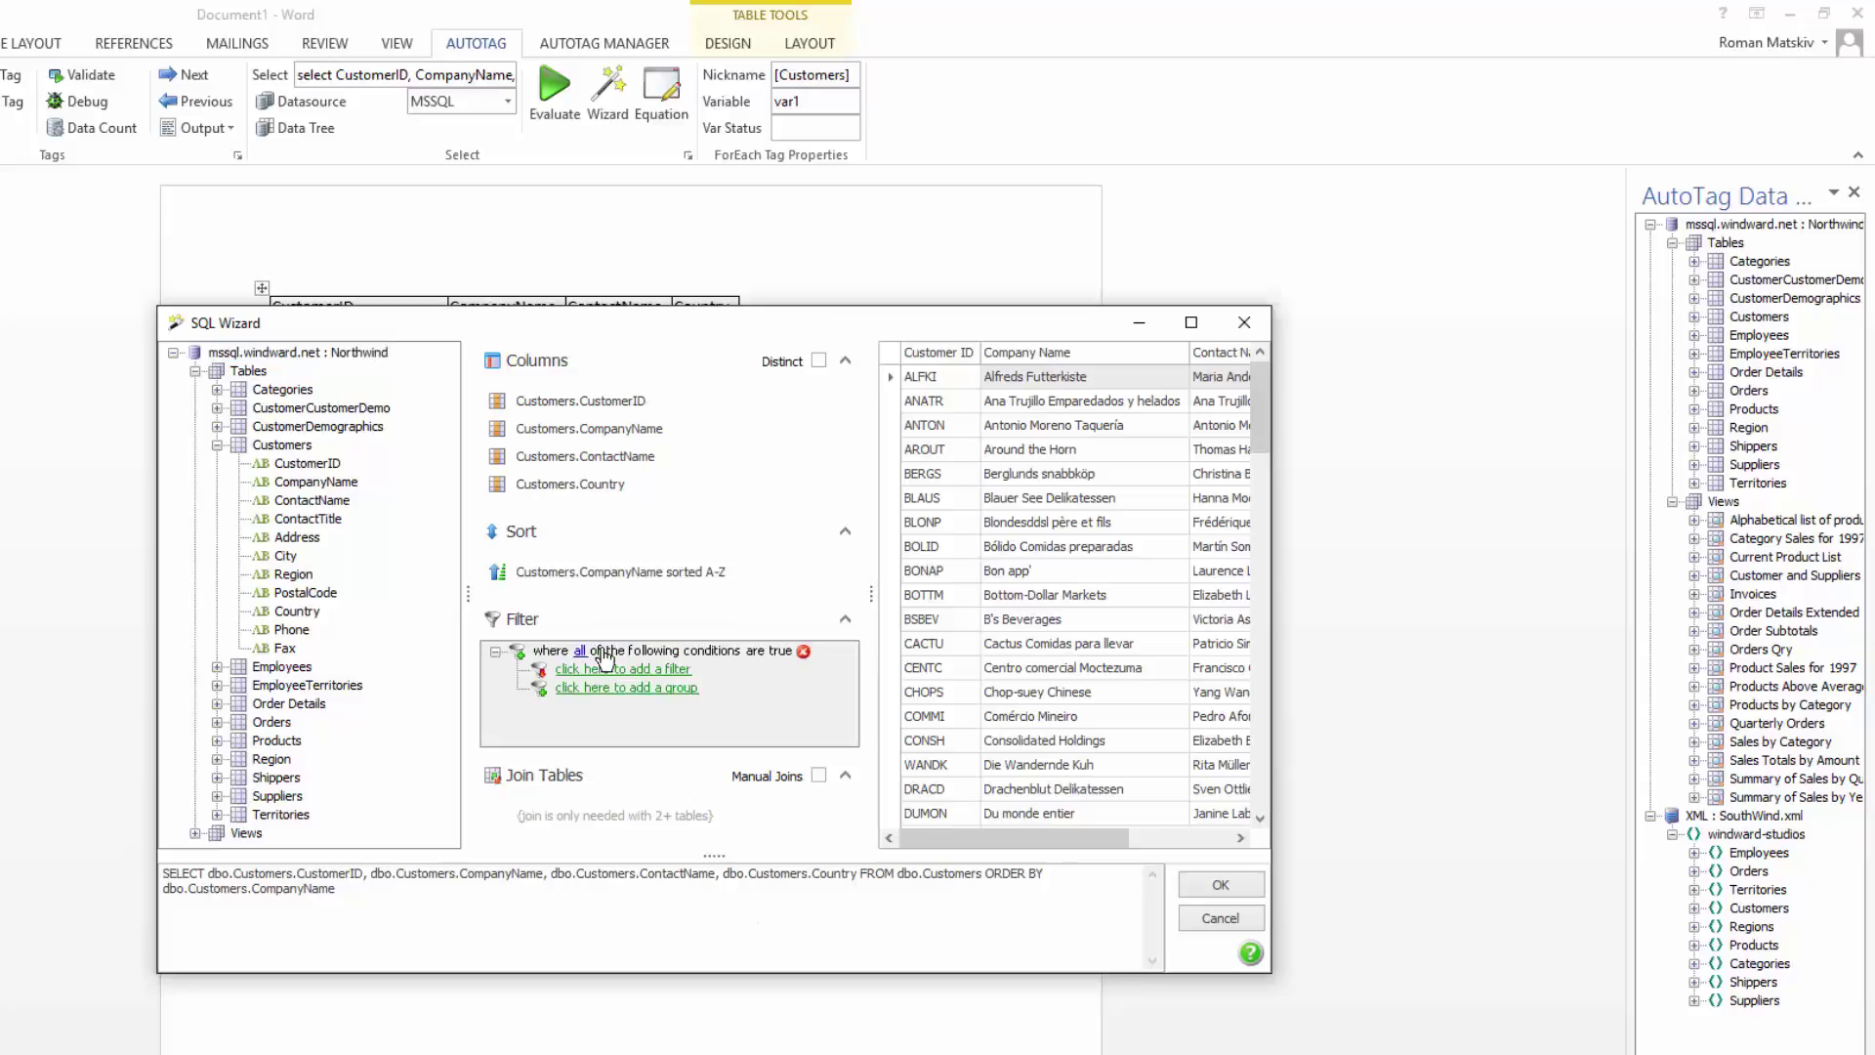
pyautogui.click(602, 670)
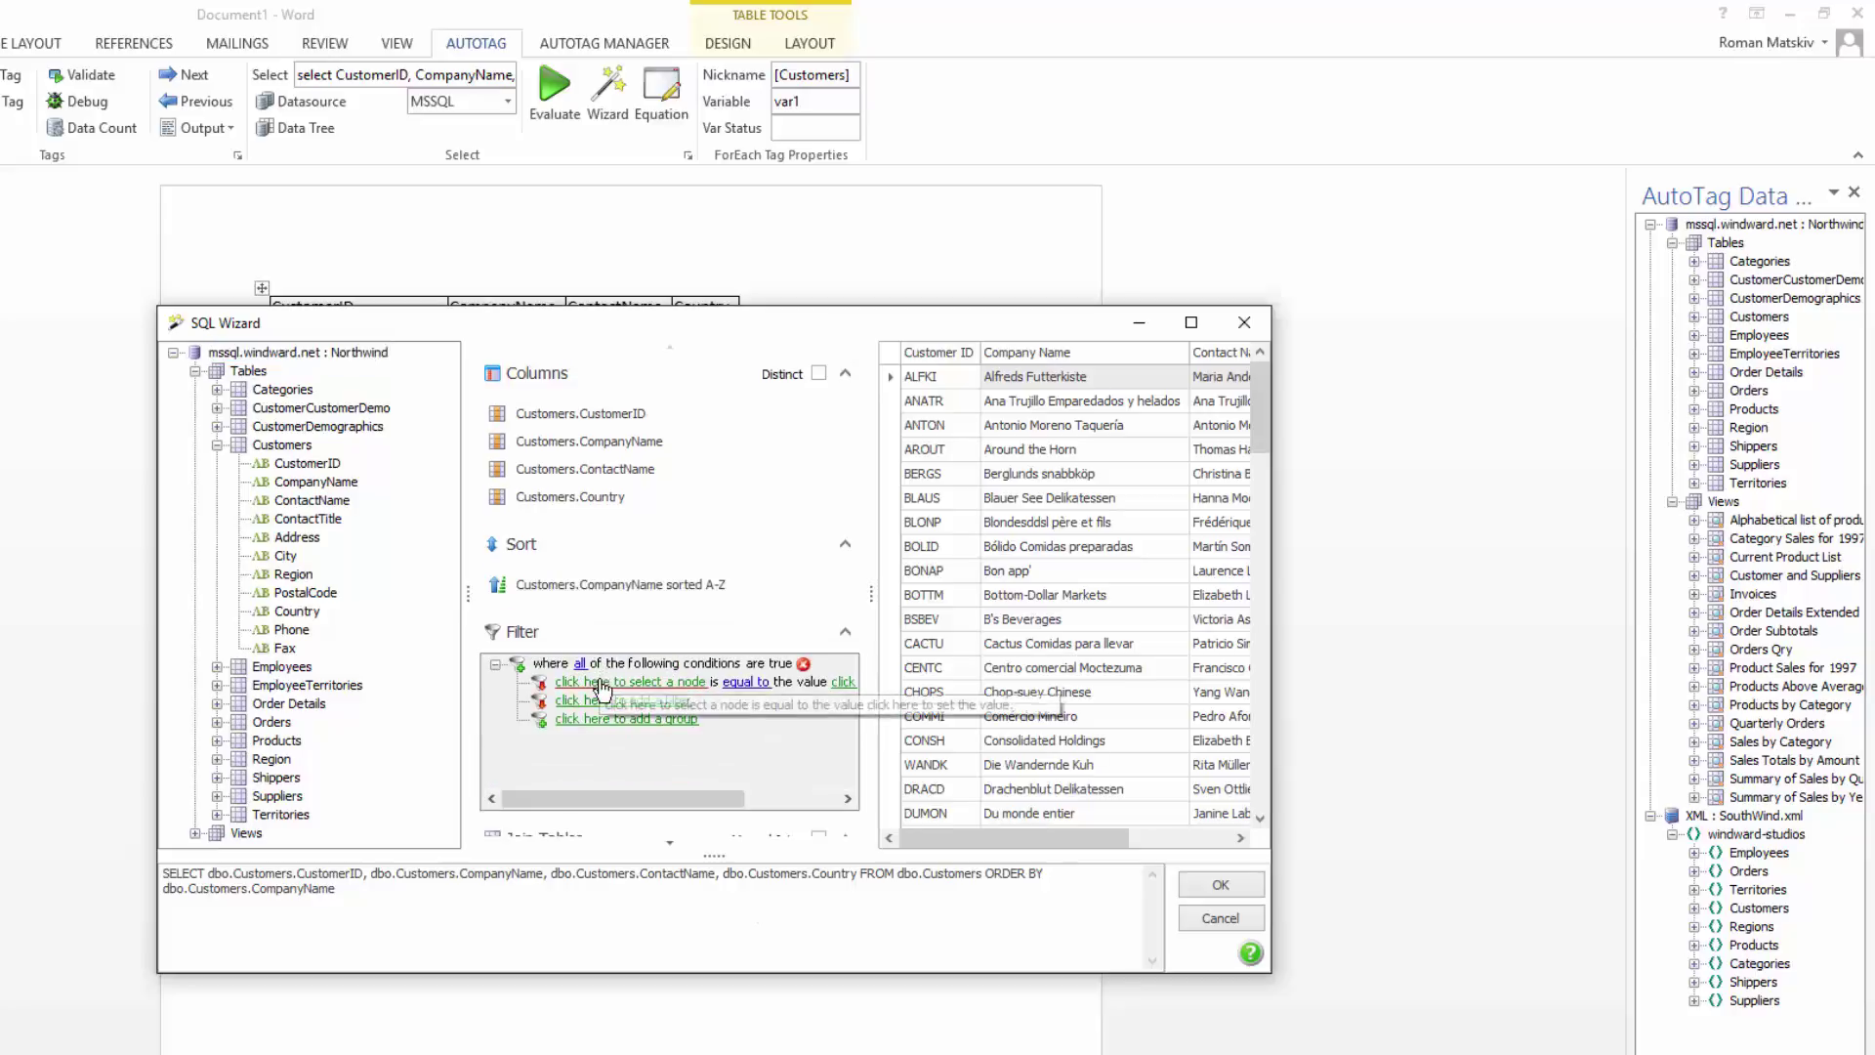
pyautogui.click(602, 683)
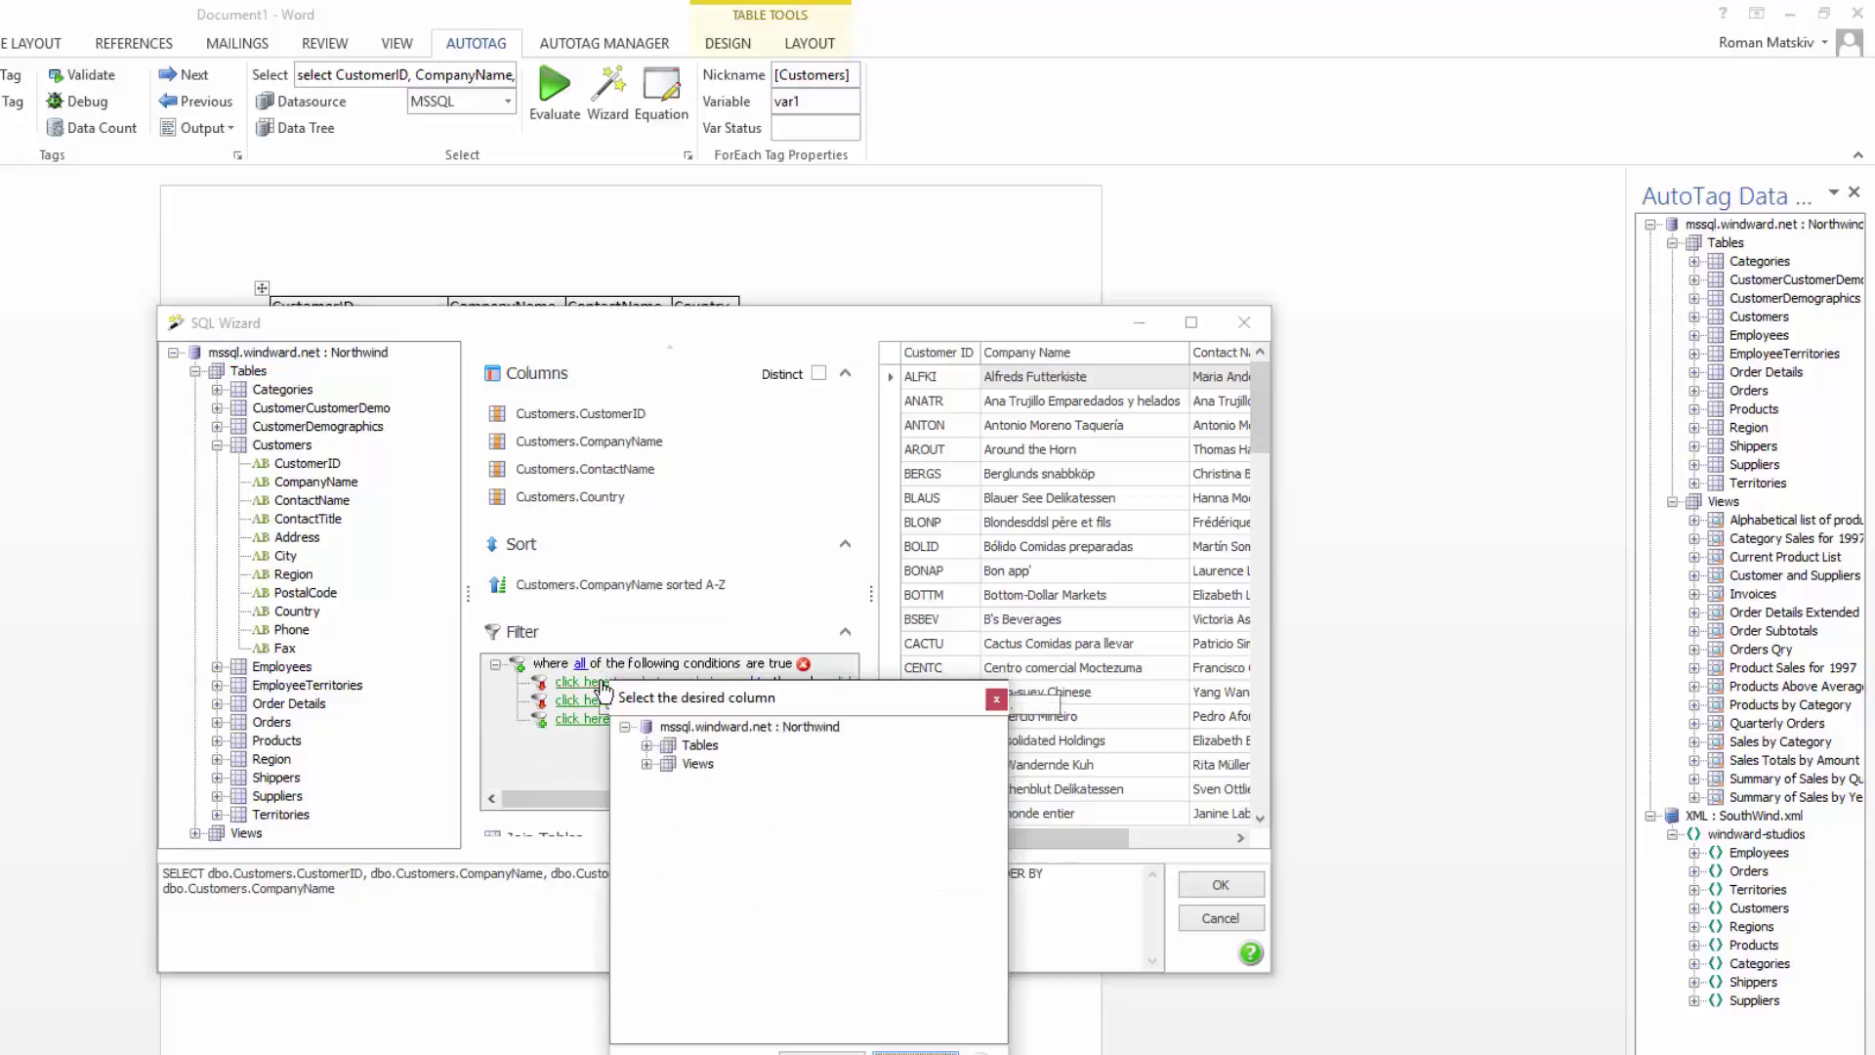
pyautogui.click(645, 746)
pyautogui.click(669, 819)
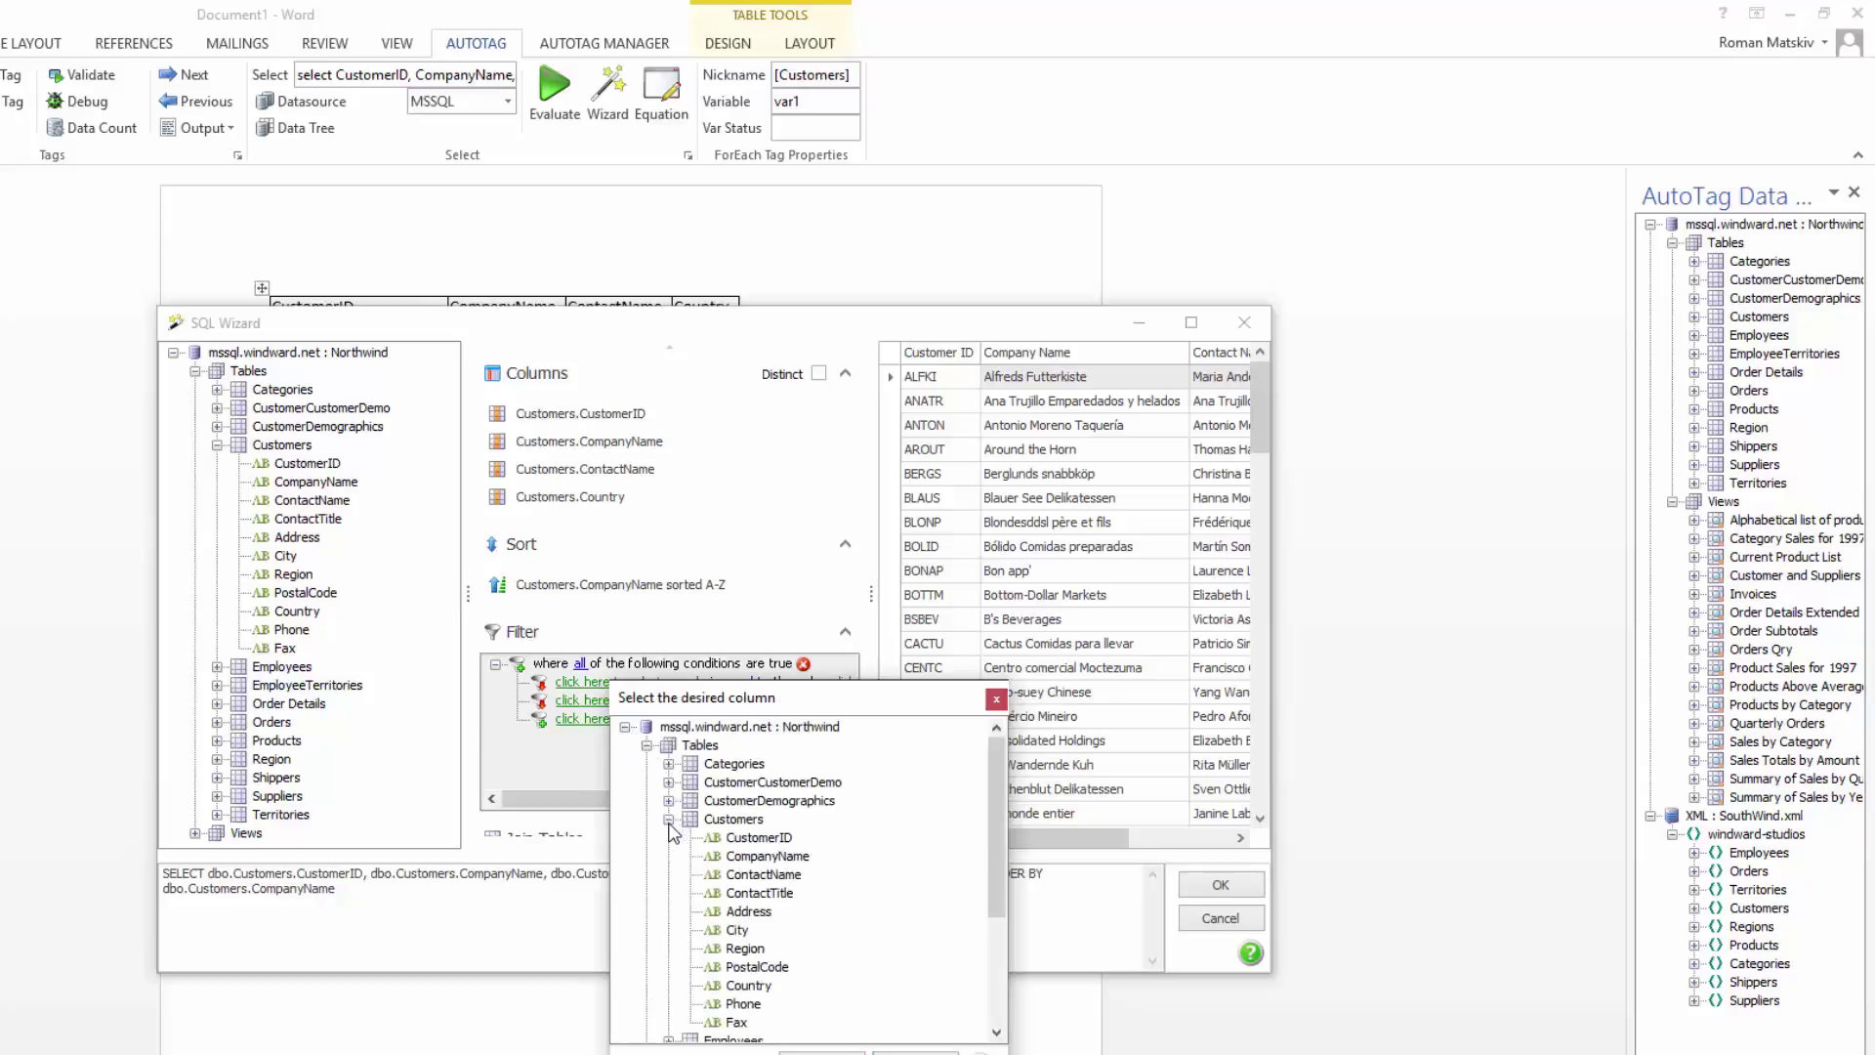
pyautogui.click(765, 857)
pyautogui.press('Return')
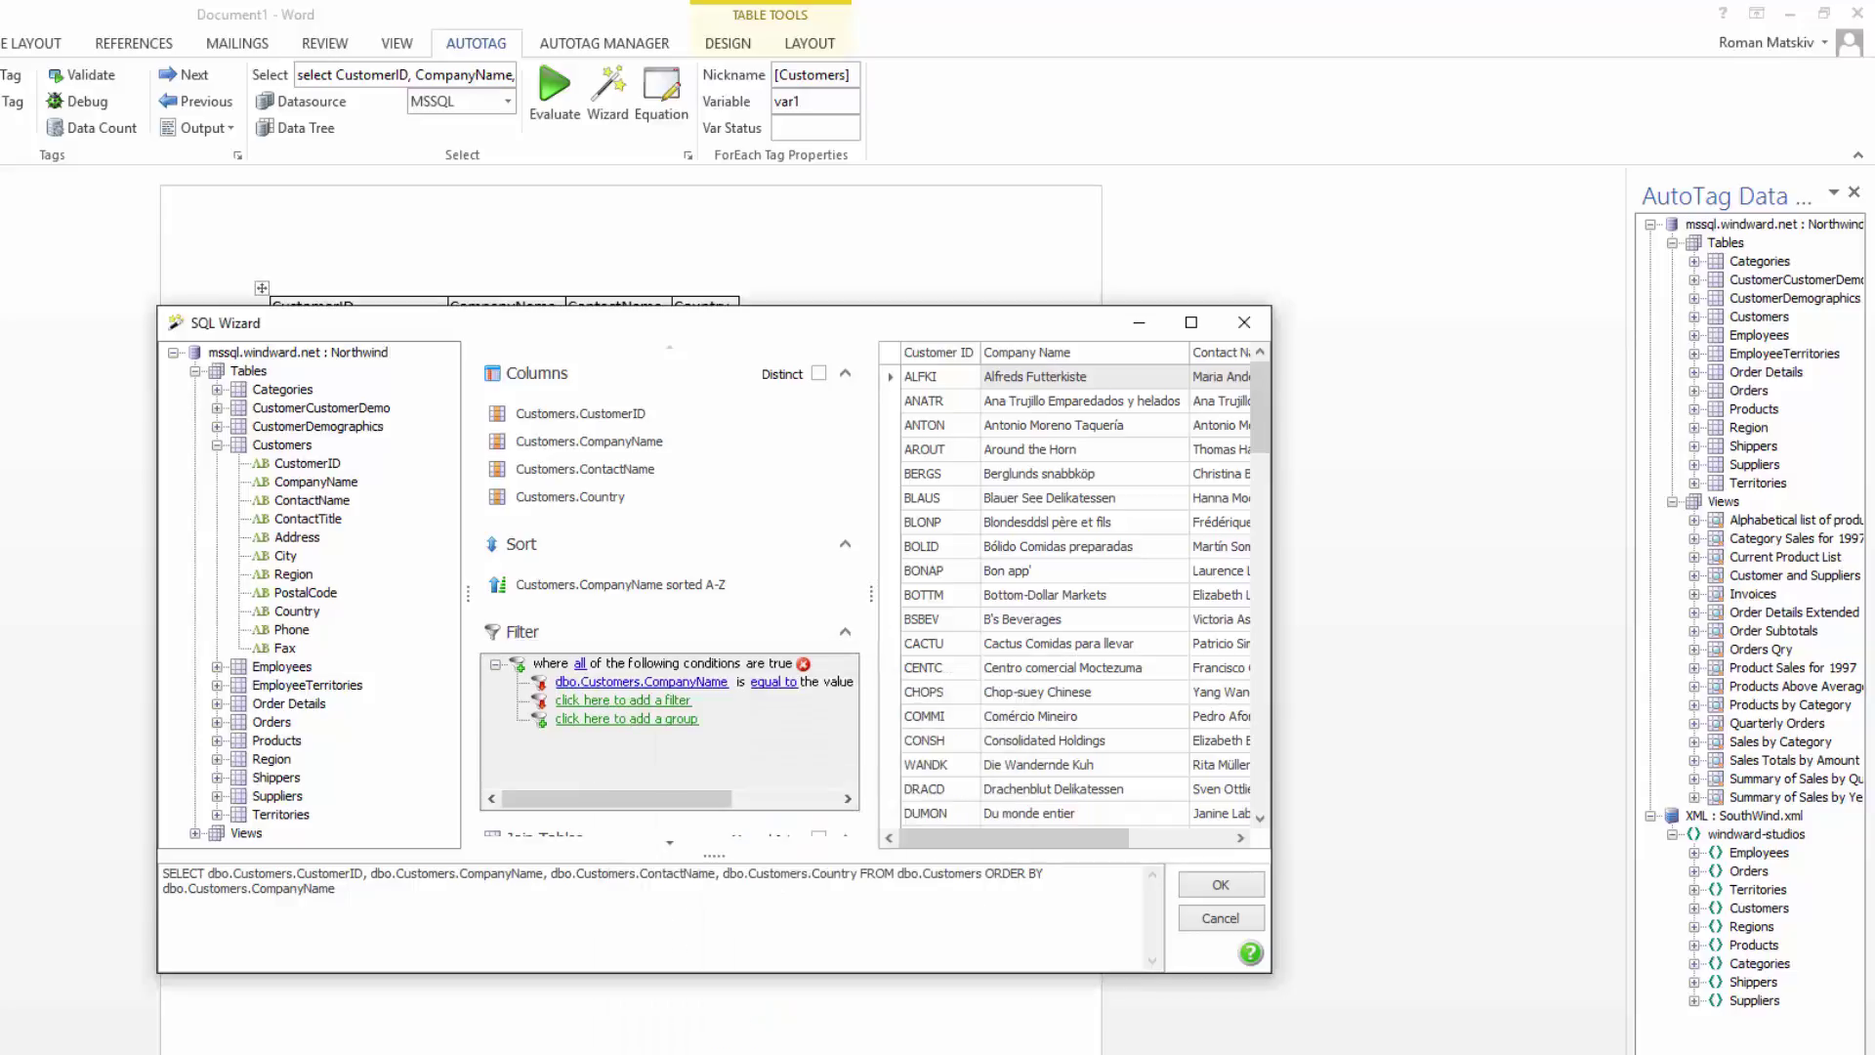
# Step: Set the filter to CompanyName starts with 'a' and accept the query
pyautogui.click(769, 682)
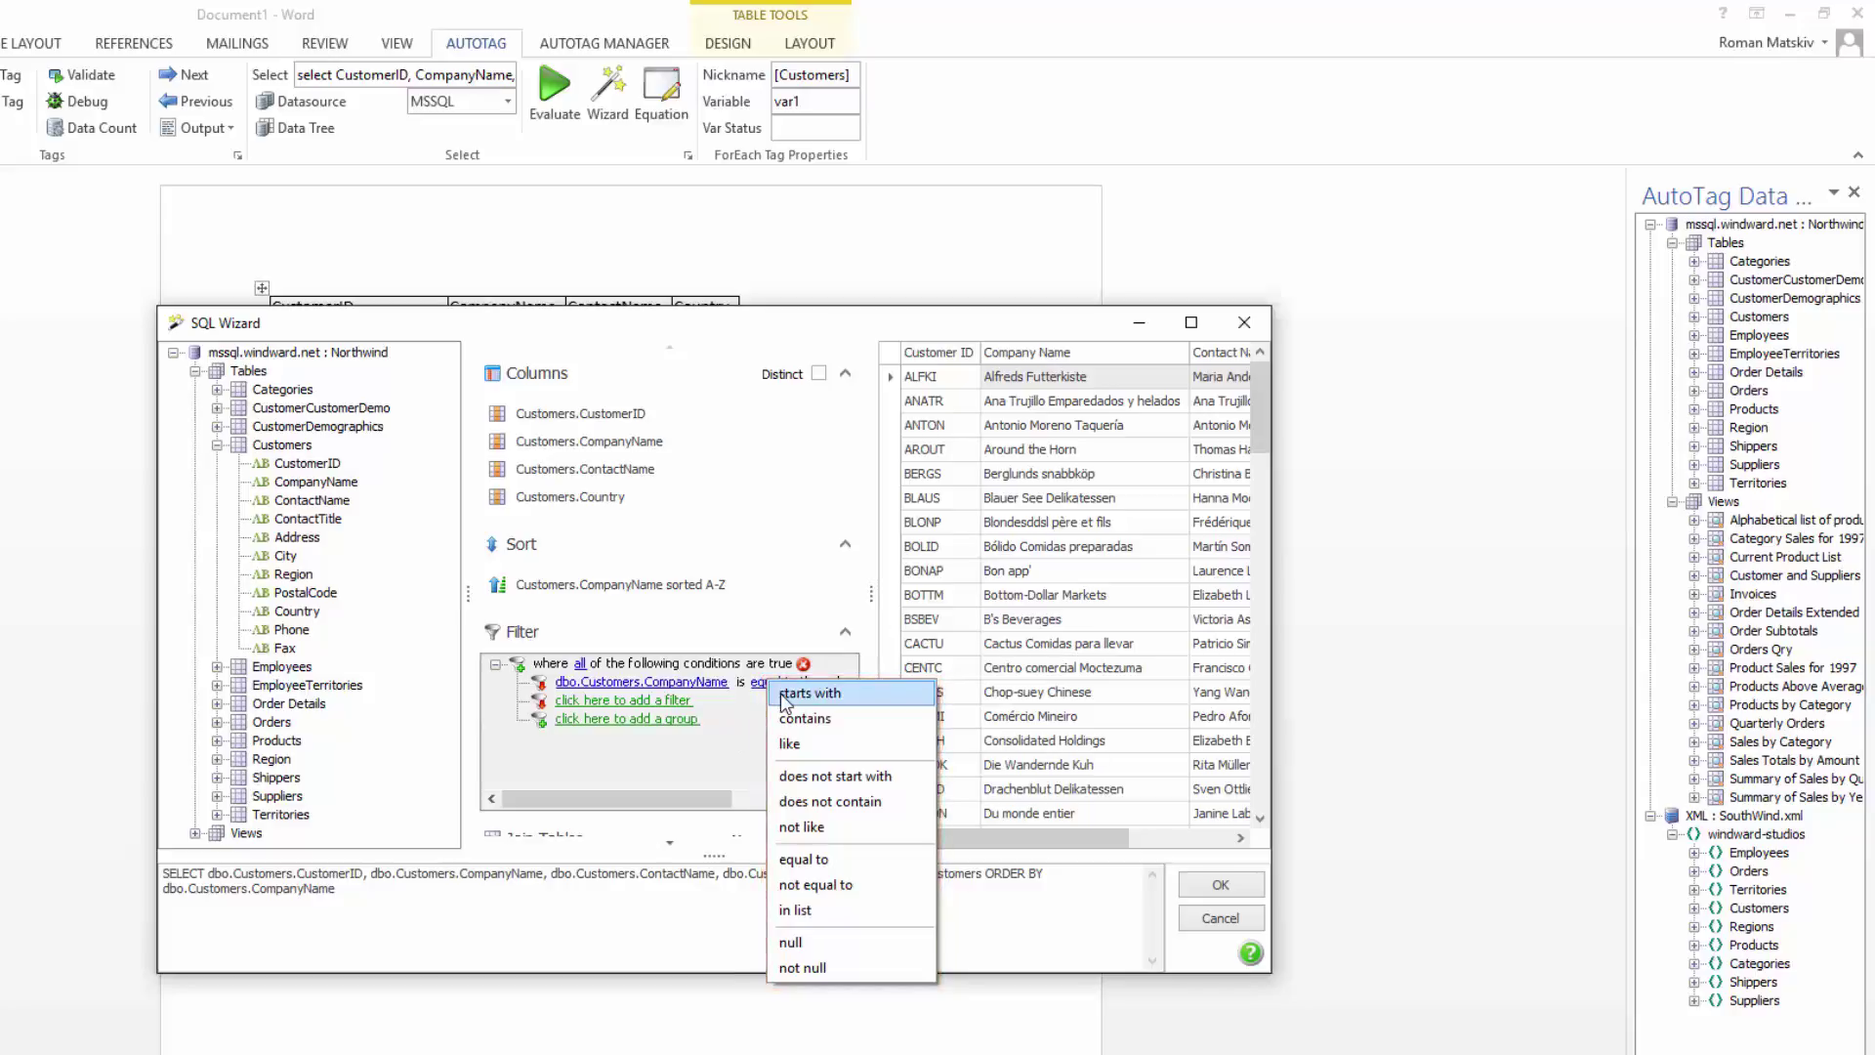
pyautogui.click(781, 693)
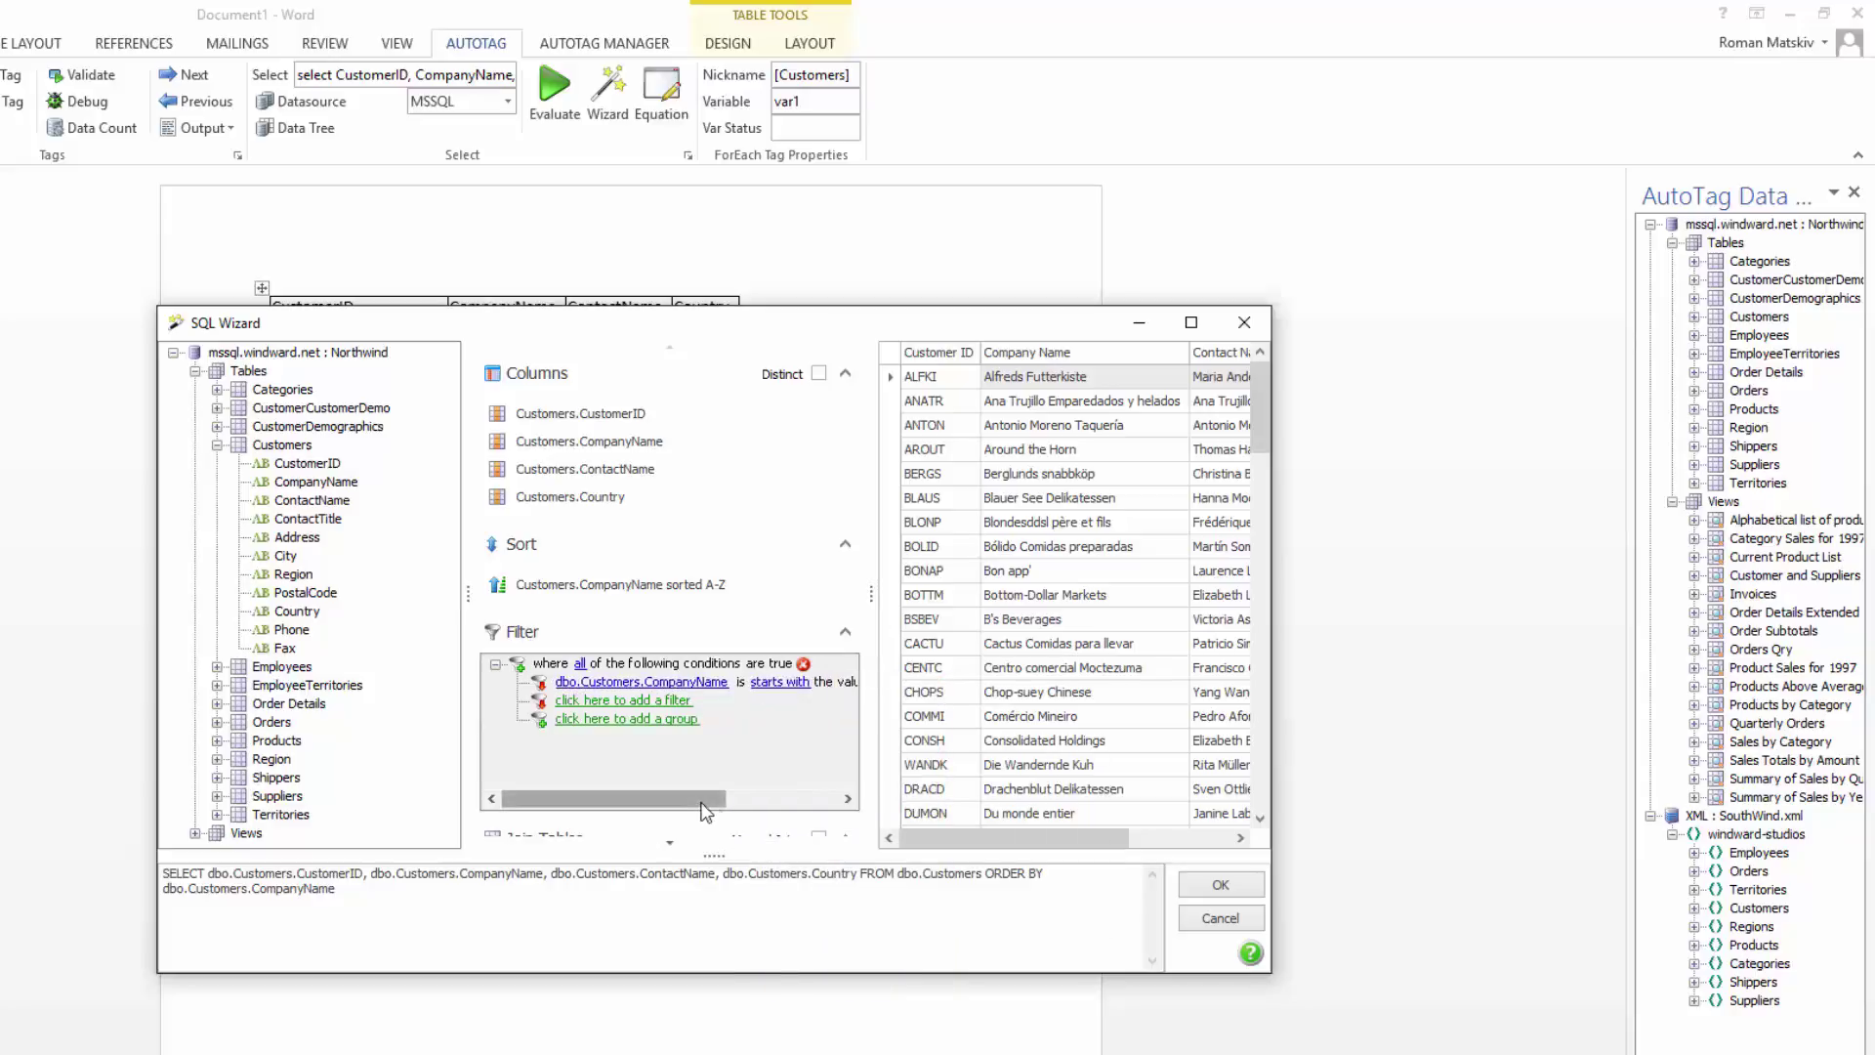
pyautogui.moveTo(705, 810); pyautogui.dragTo(792, 810)
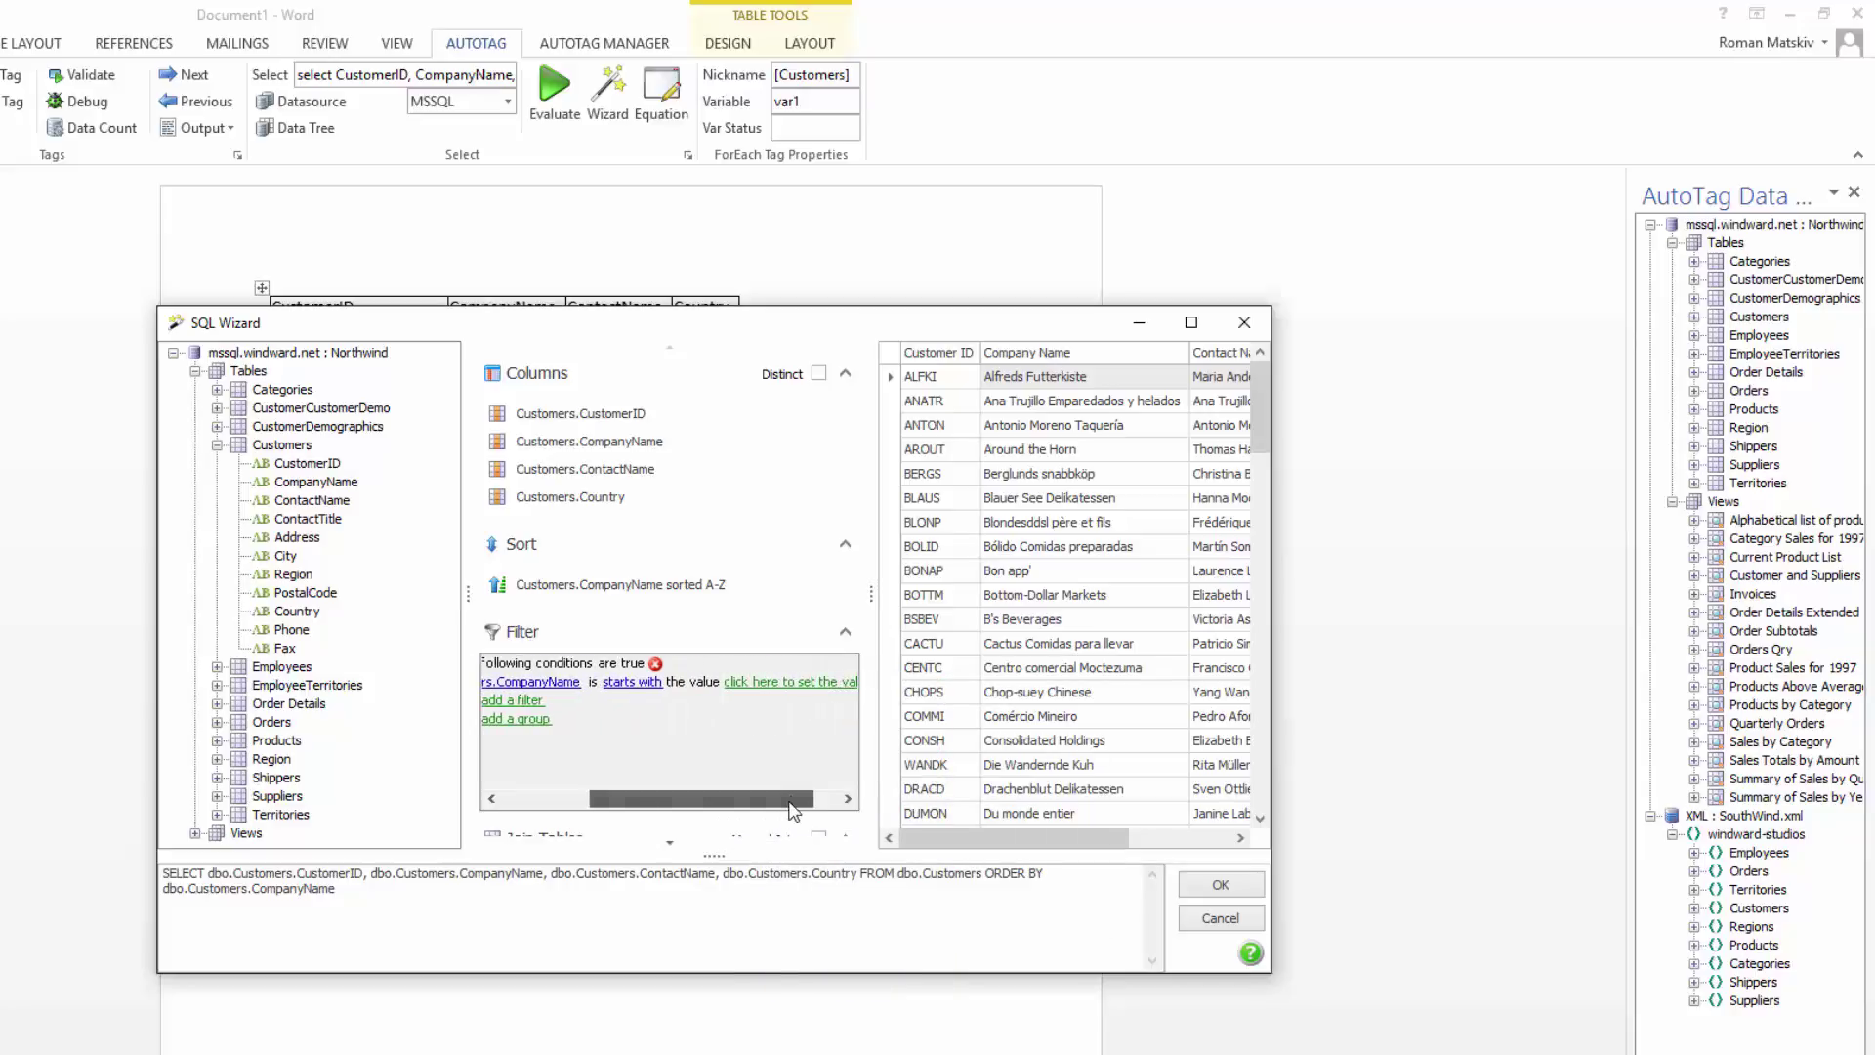
pyautogui.click(787, 690)
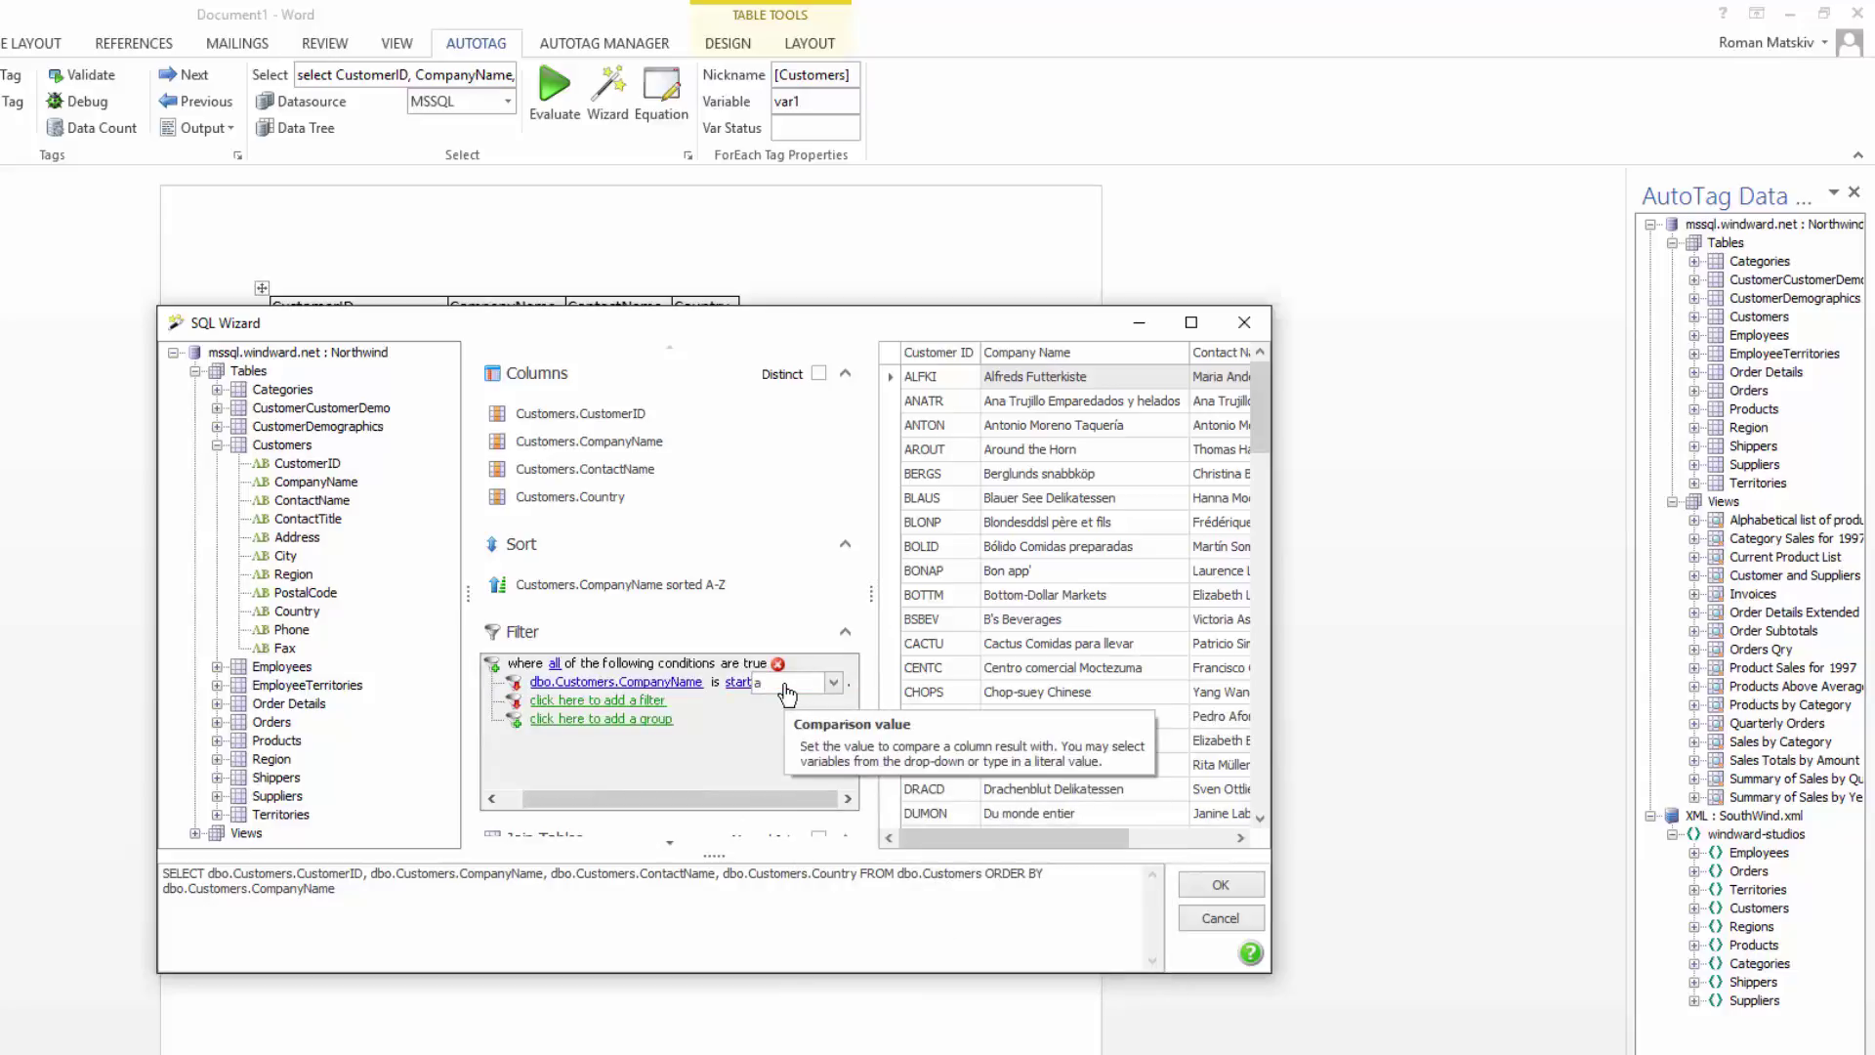
pyautogui.write('a')
pyautogui.click(809, 775)
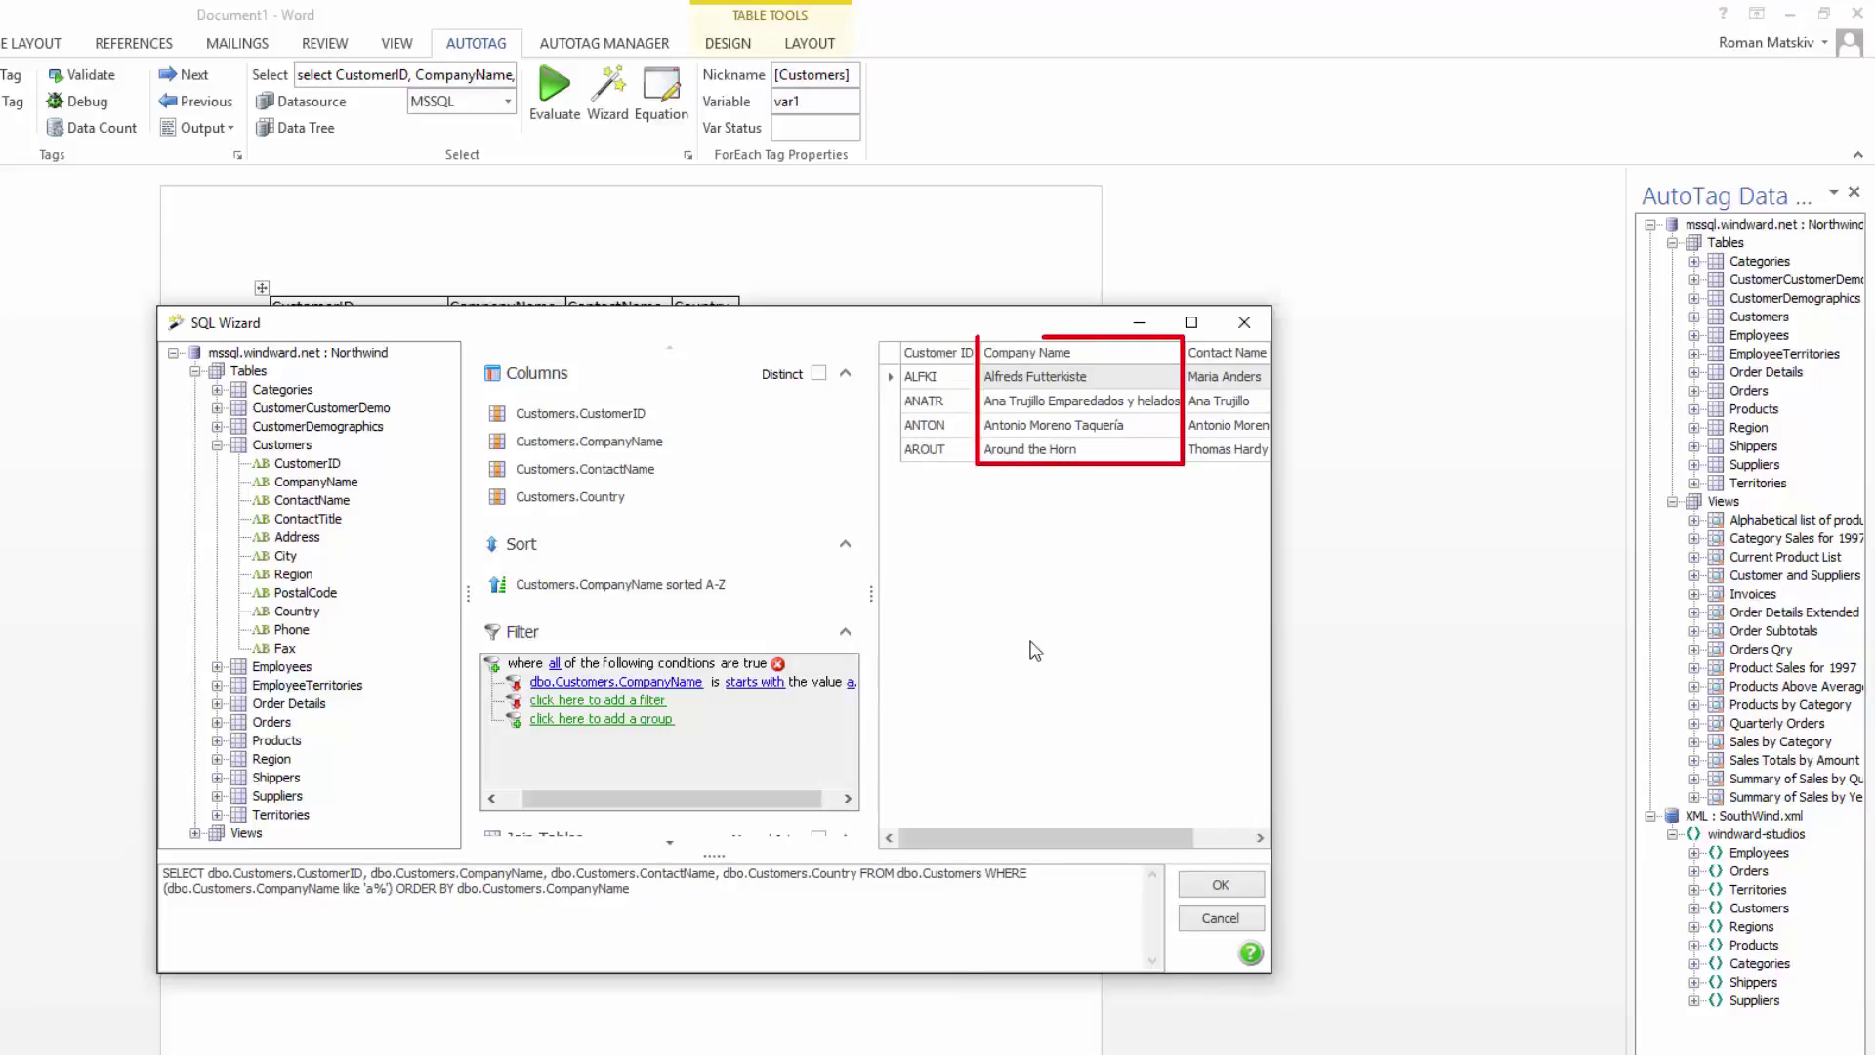
pyautogui.click(1220, 885)
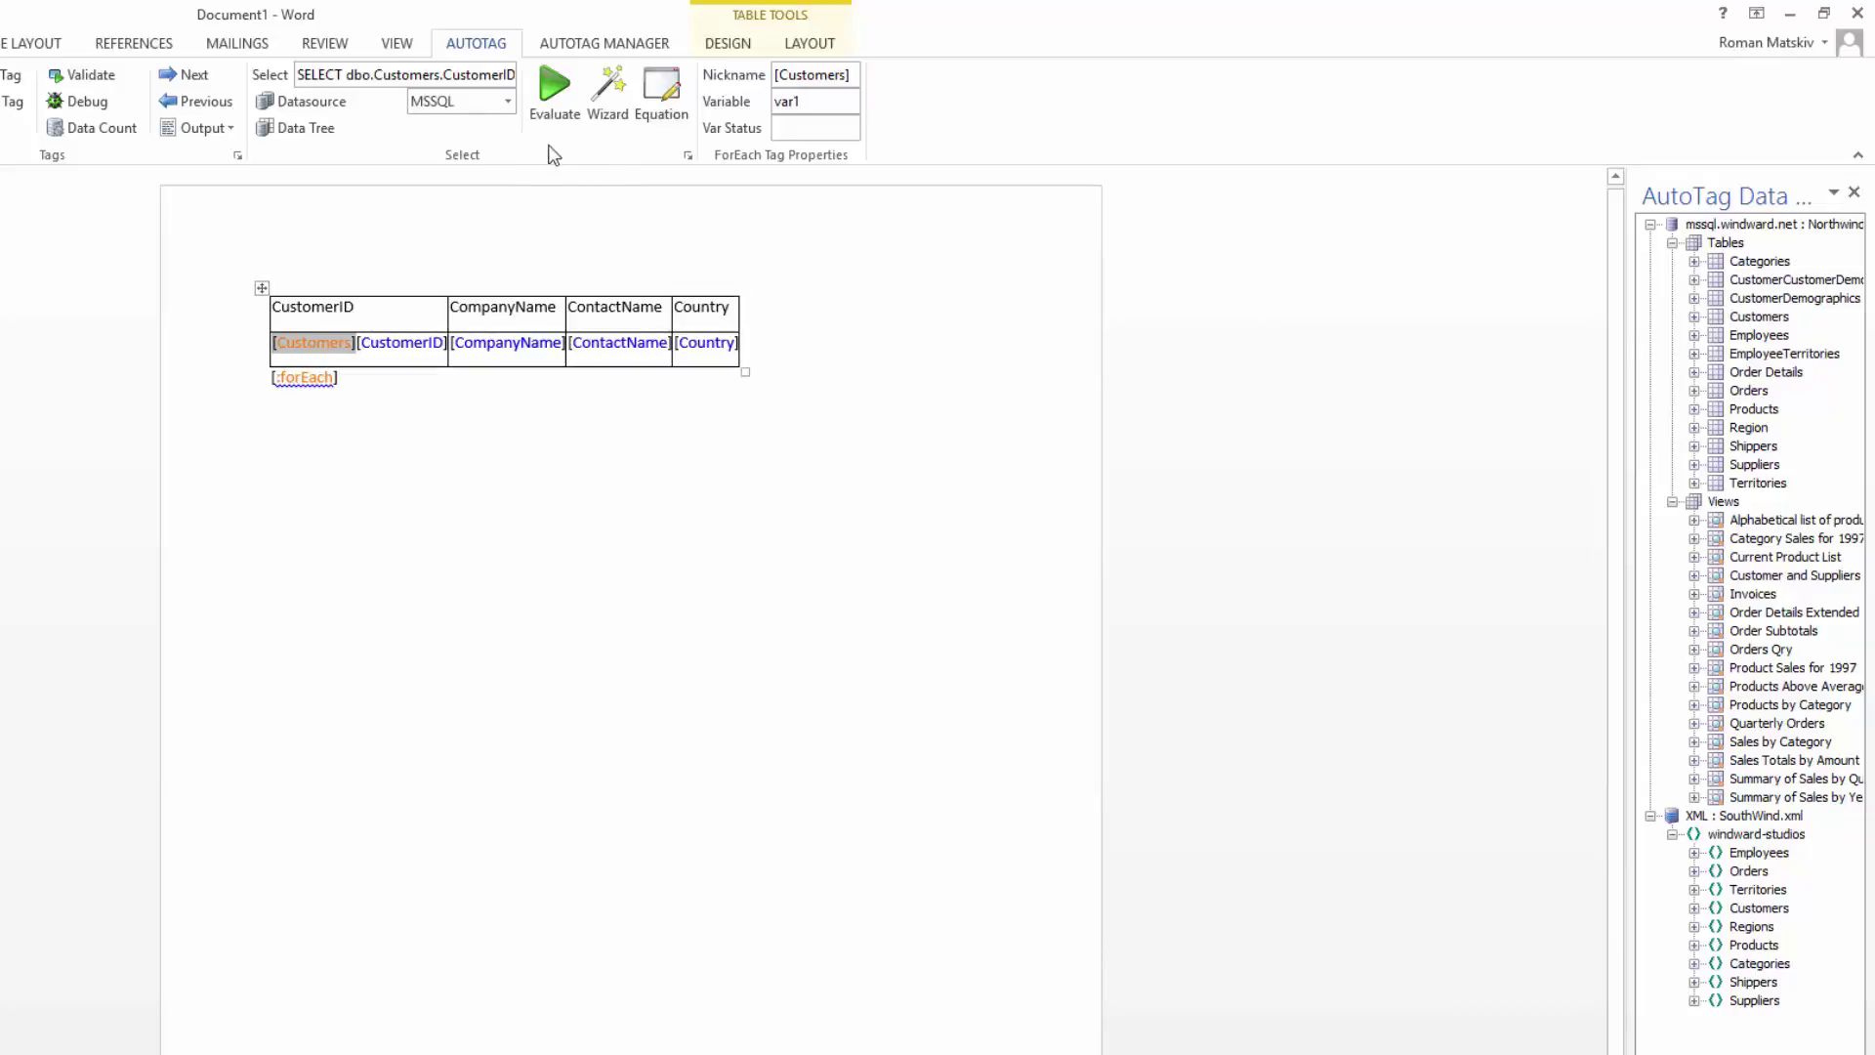
pyautogui.click(555, 107)
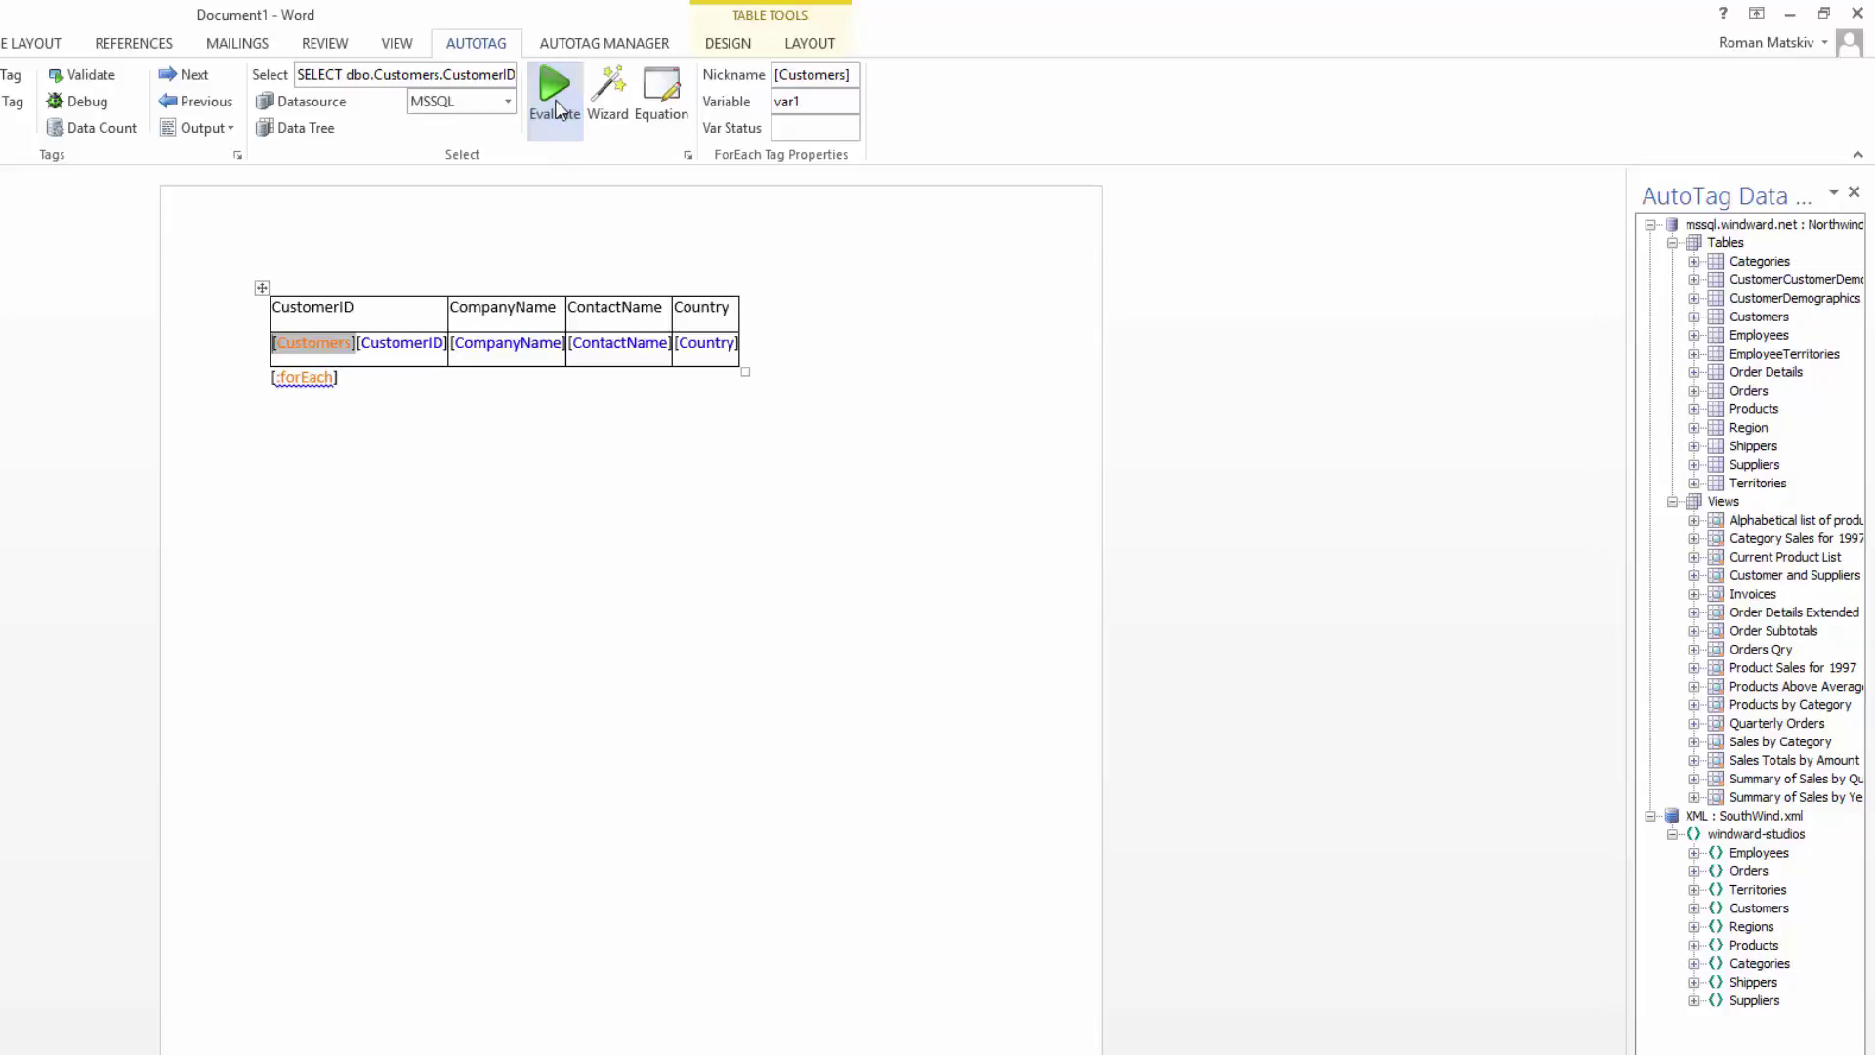
pyautogui.moveTo(672, 137); pyautogui.dragTo(769, 263)
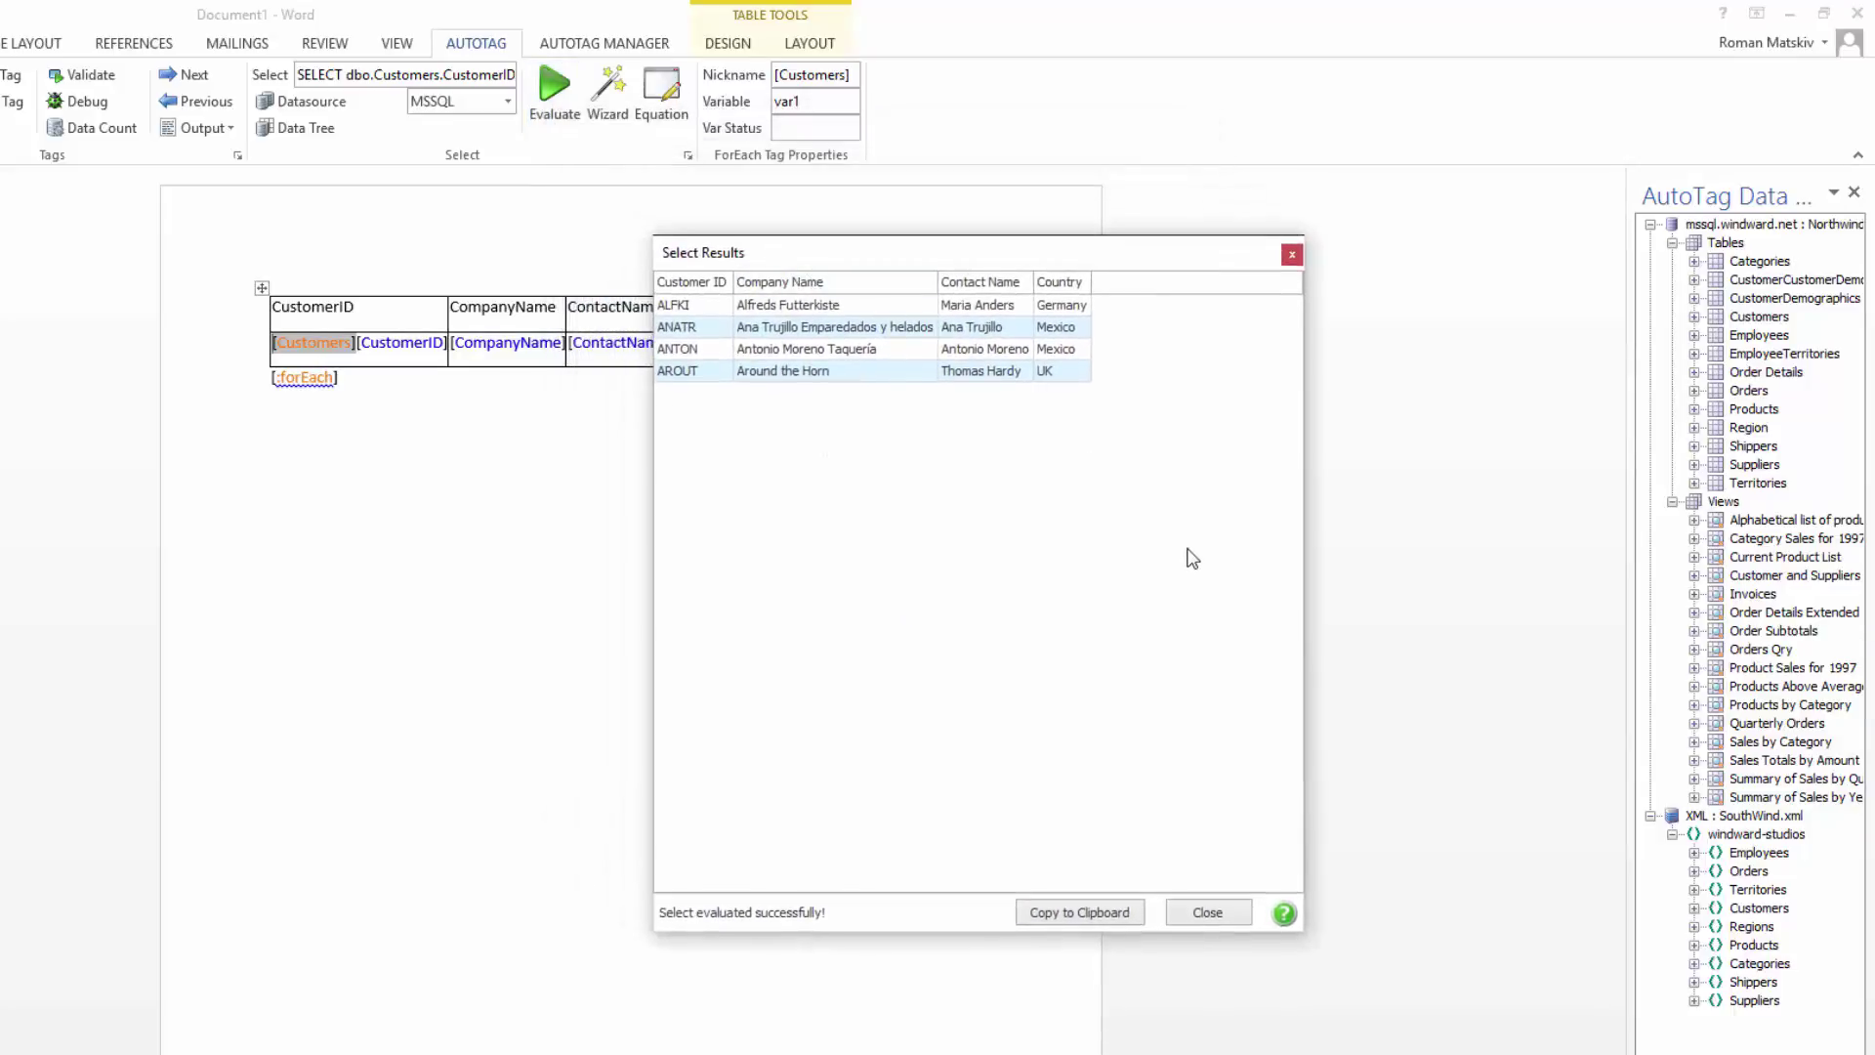
pyautogui.click(1216, 912)
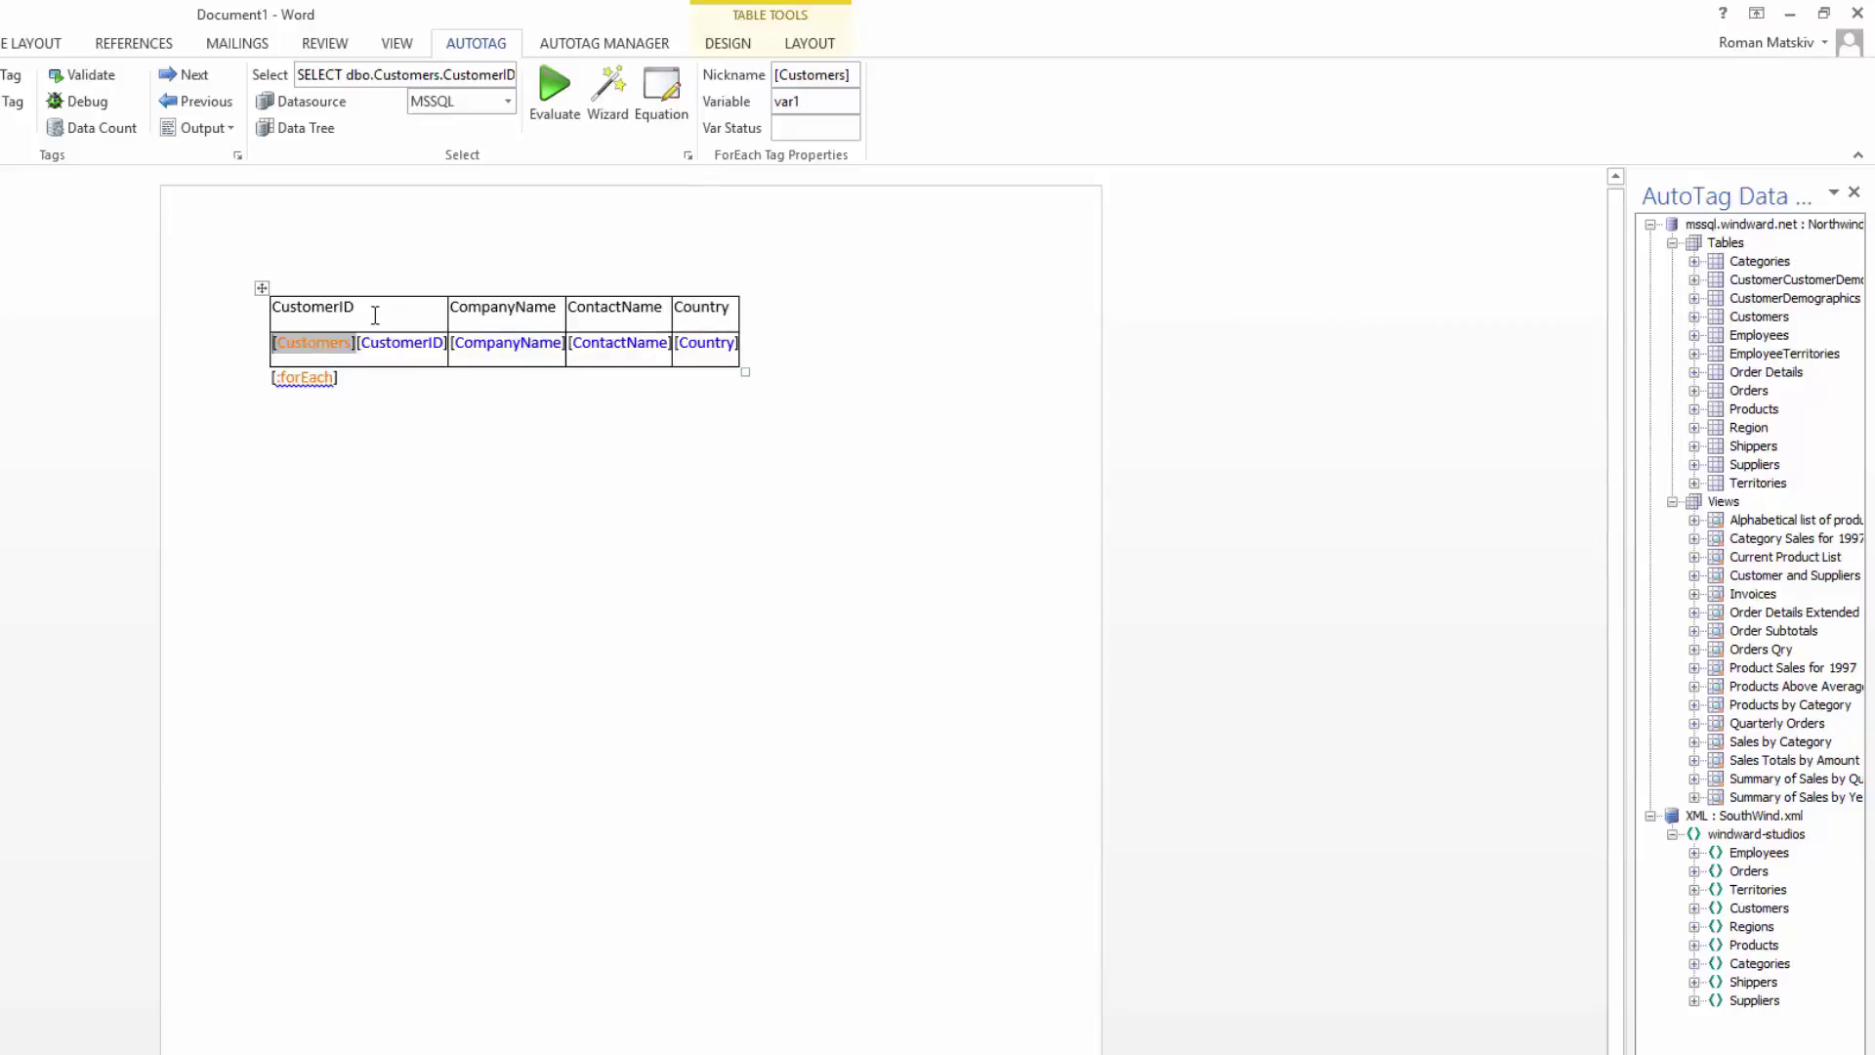
# Step: Apply the Grid Table 5 Dark Accent 5 style to the Customers forEach table
pyautogui.click(93, 39)
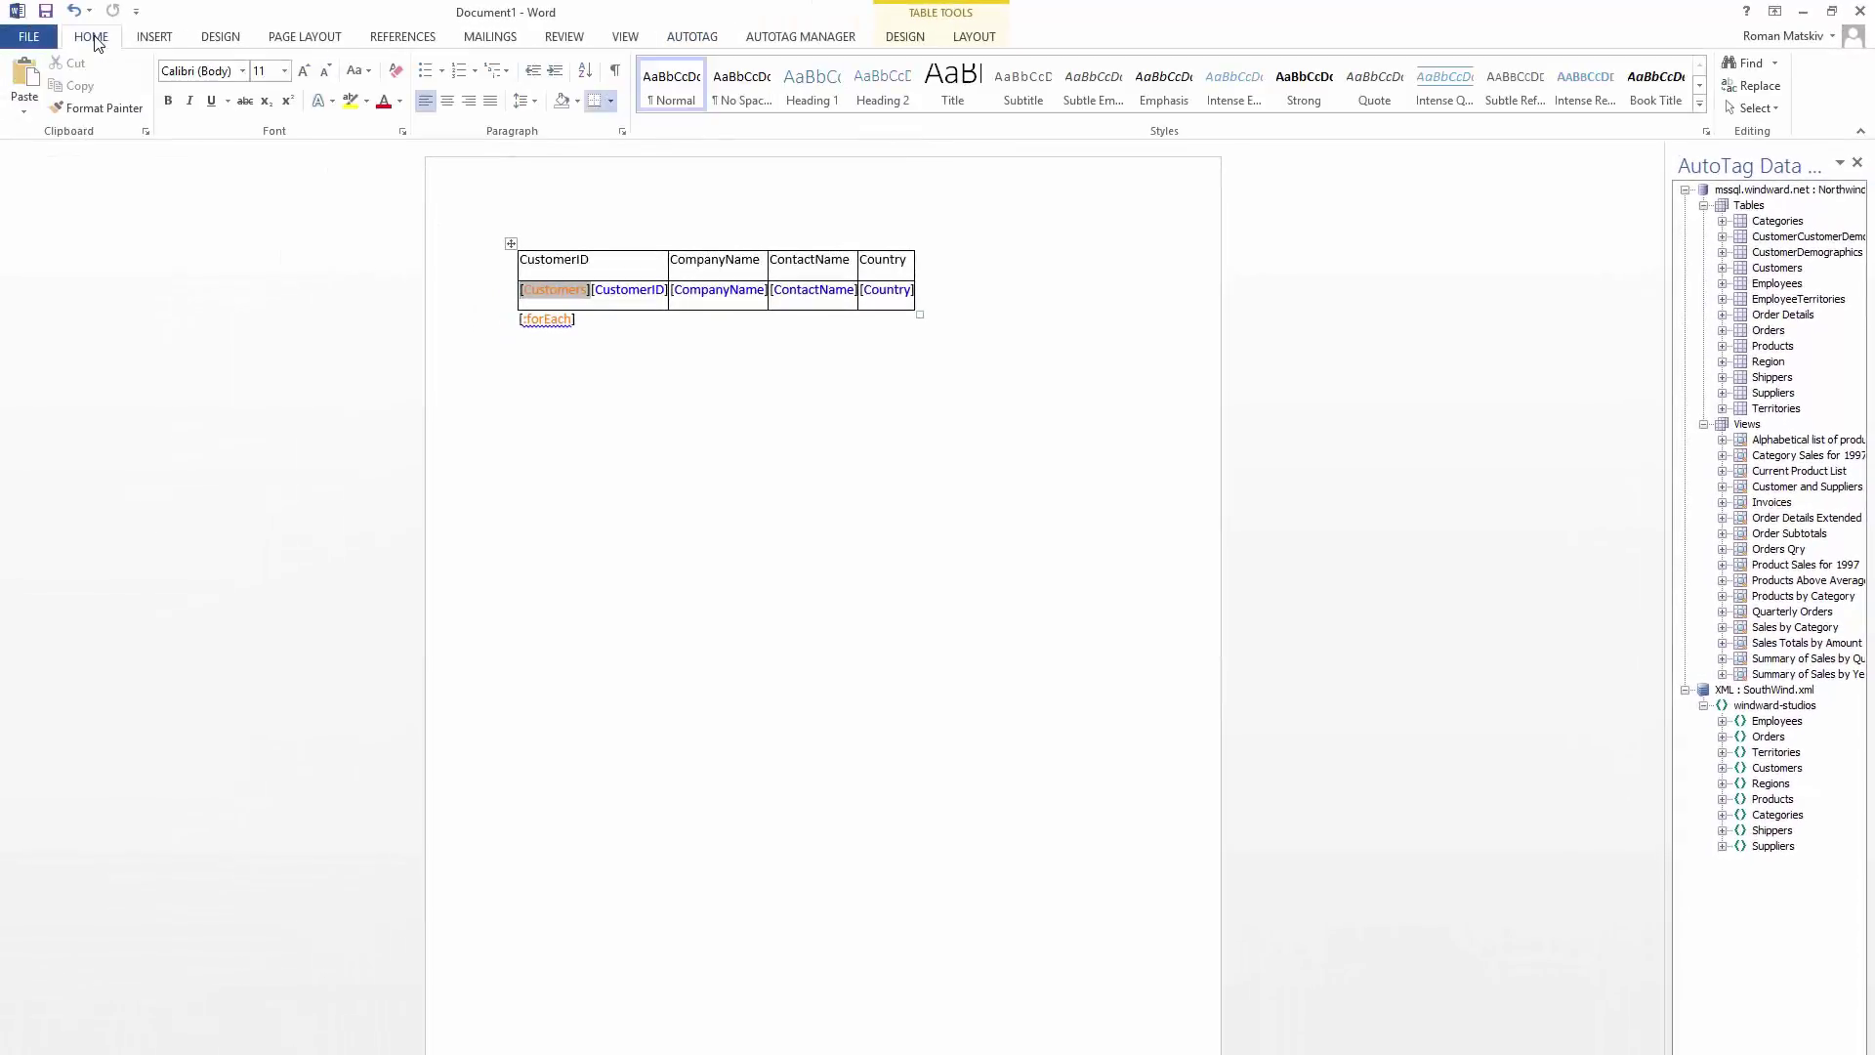
pyautogui.click(216, 39)
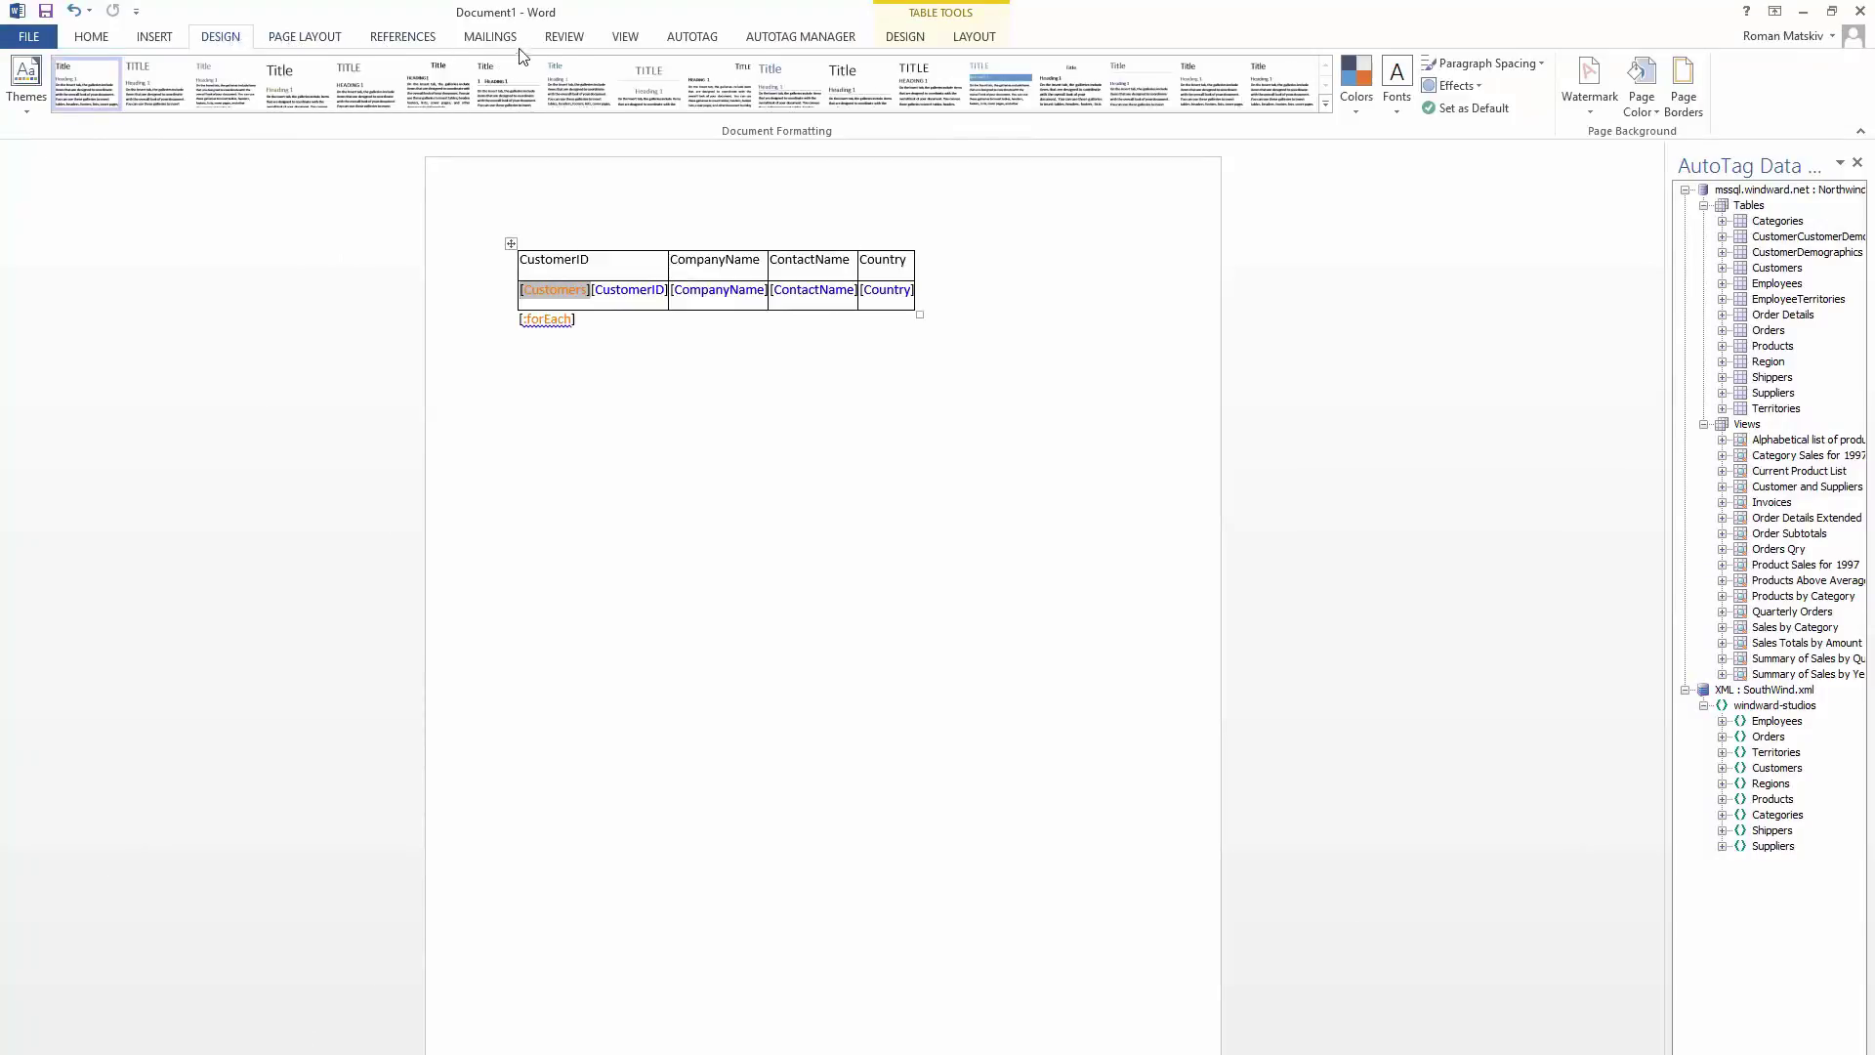
pyautogui.click(916, 42)
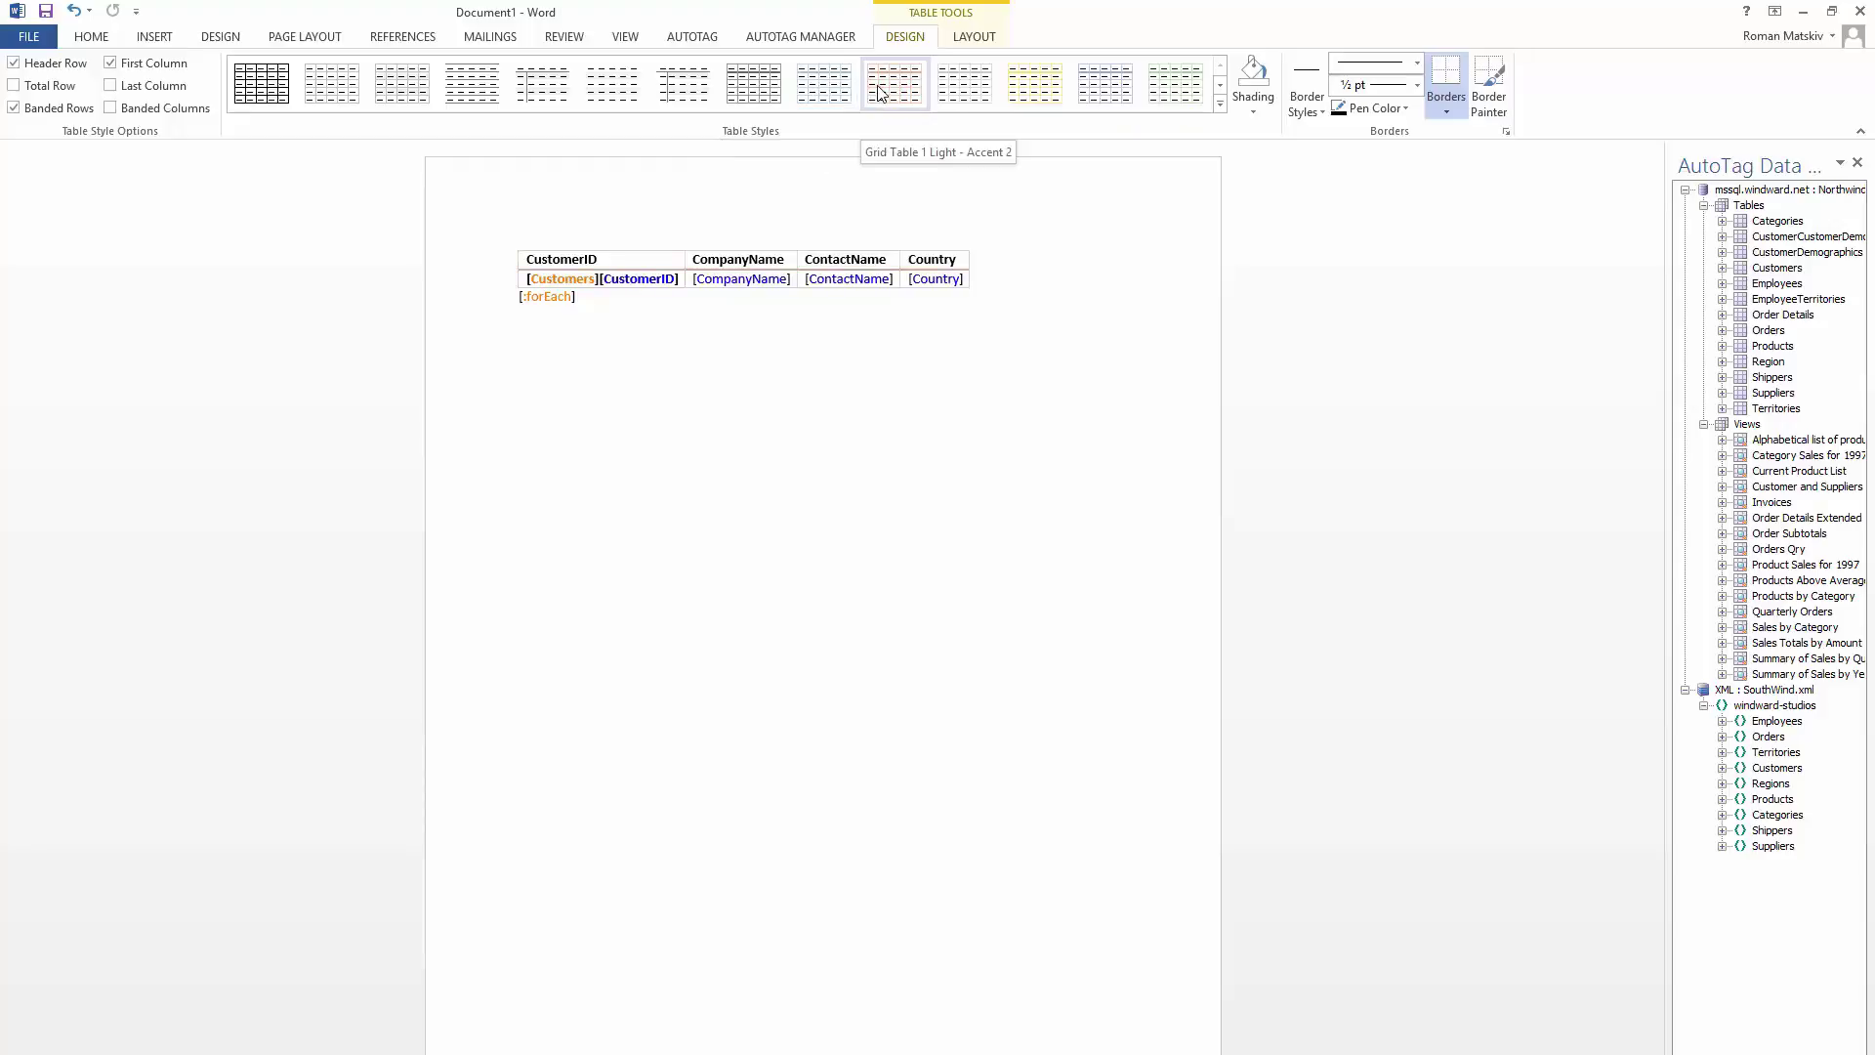
pyautogui.click(1221, 106)
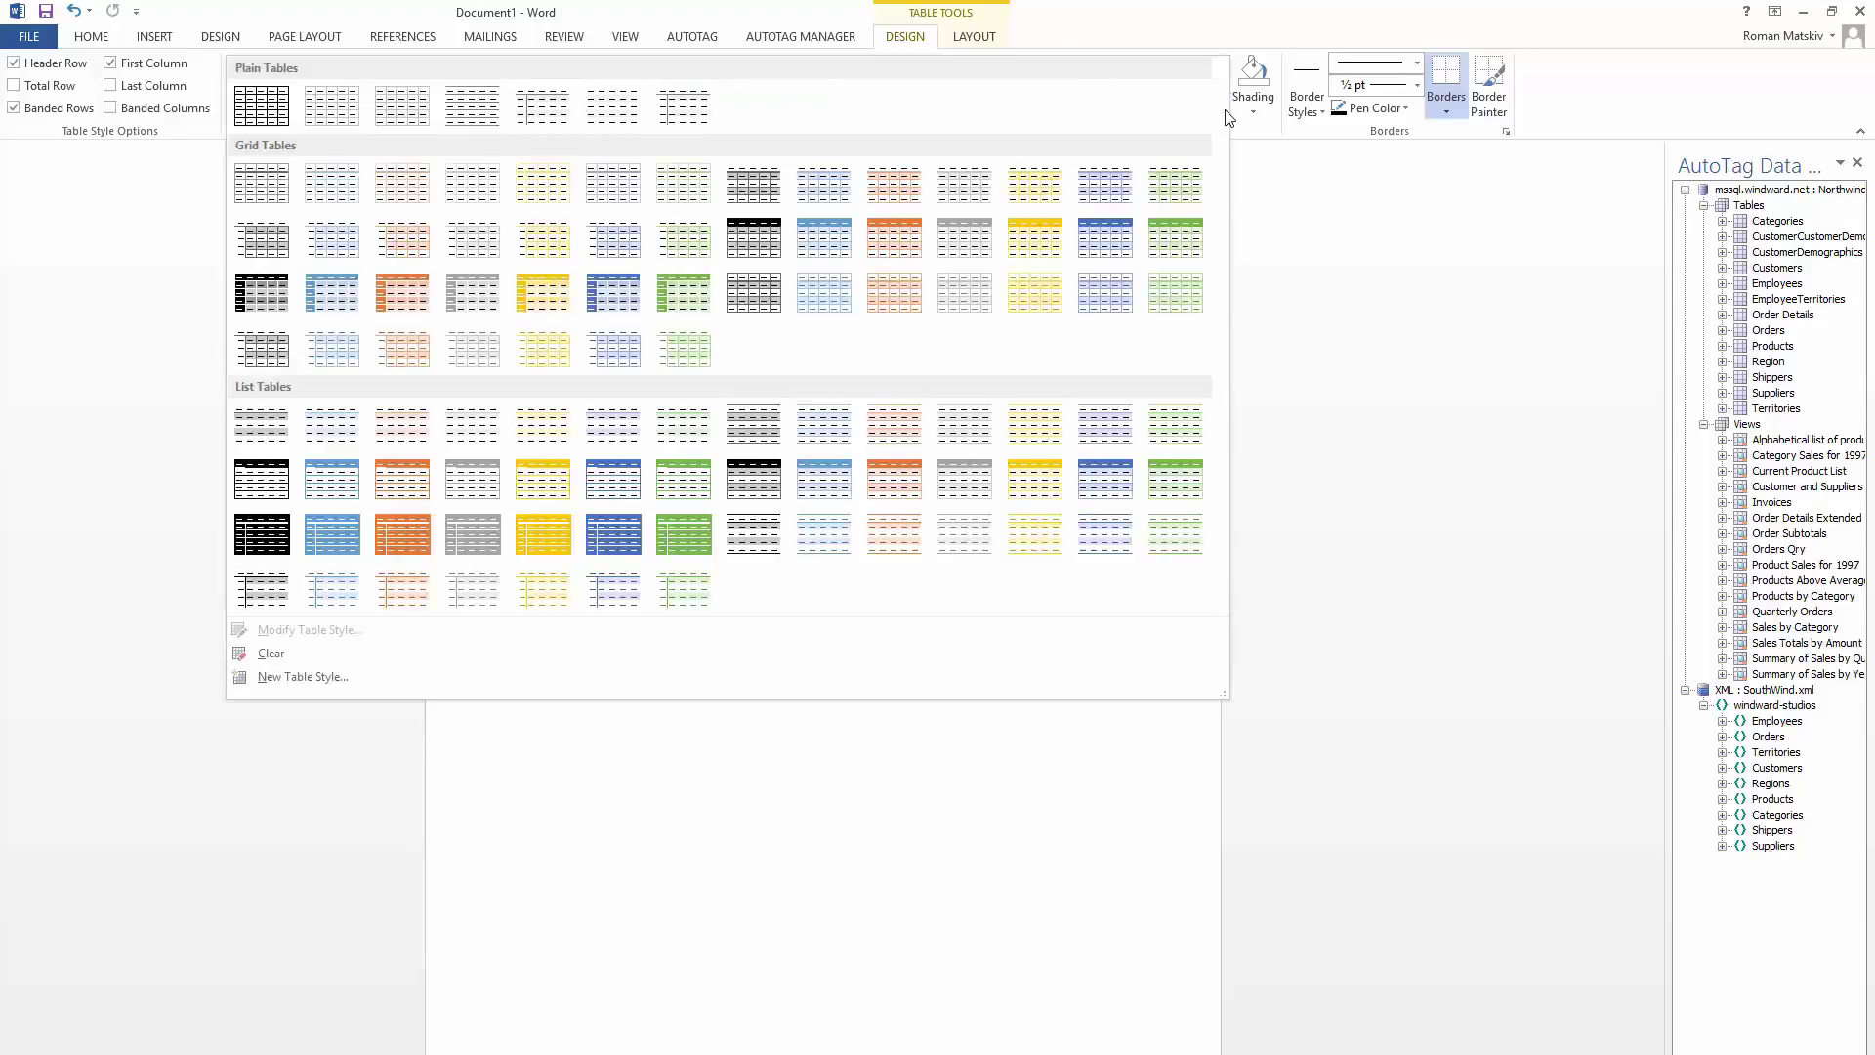
pyautogui.click(615, 293)
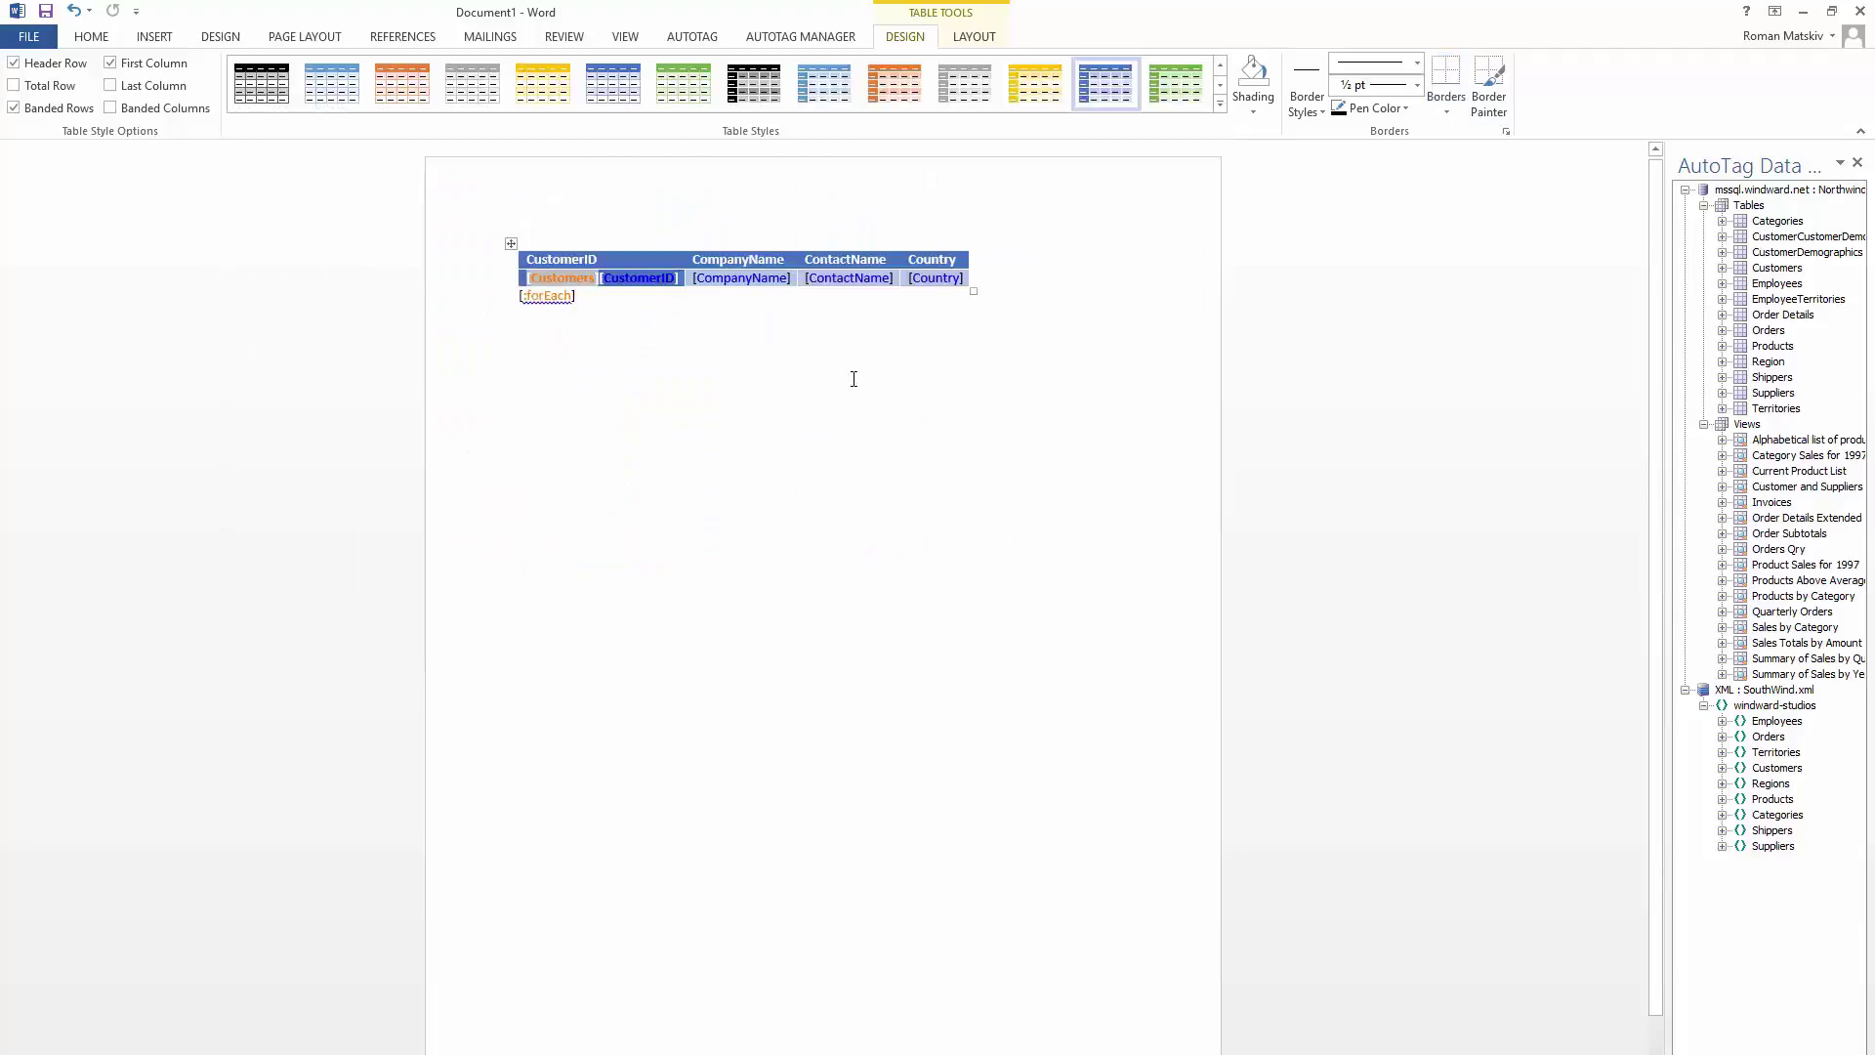
pyautogui.click(692, 36)
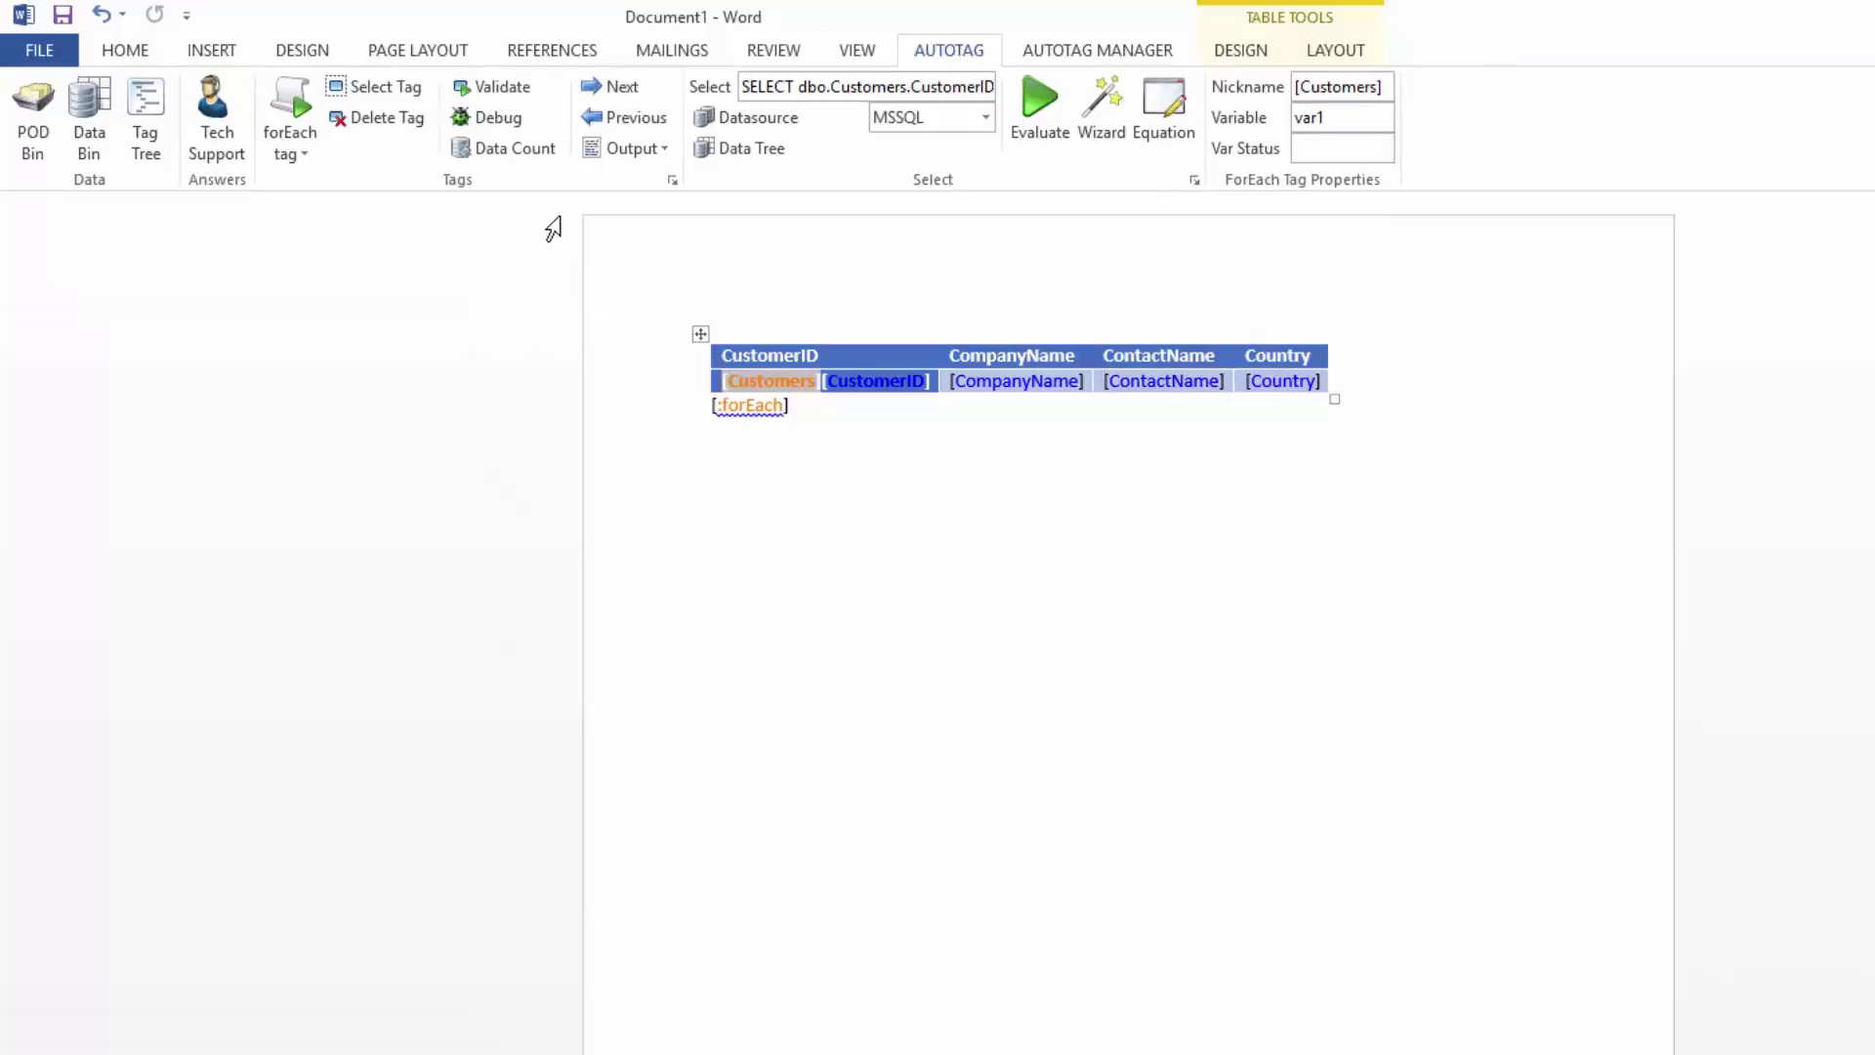
# Step: Generate a DOCX report after saving the template as CustomerID, then minimise the report
pyautogui.click(664, 149)
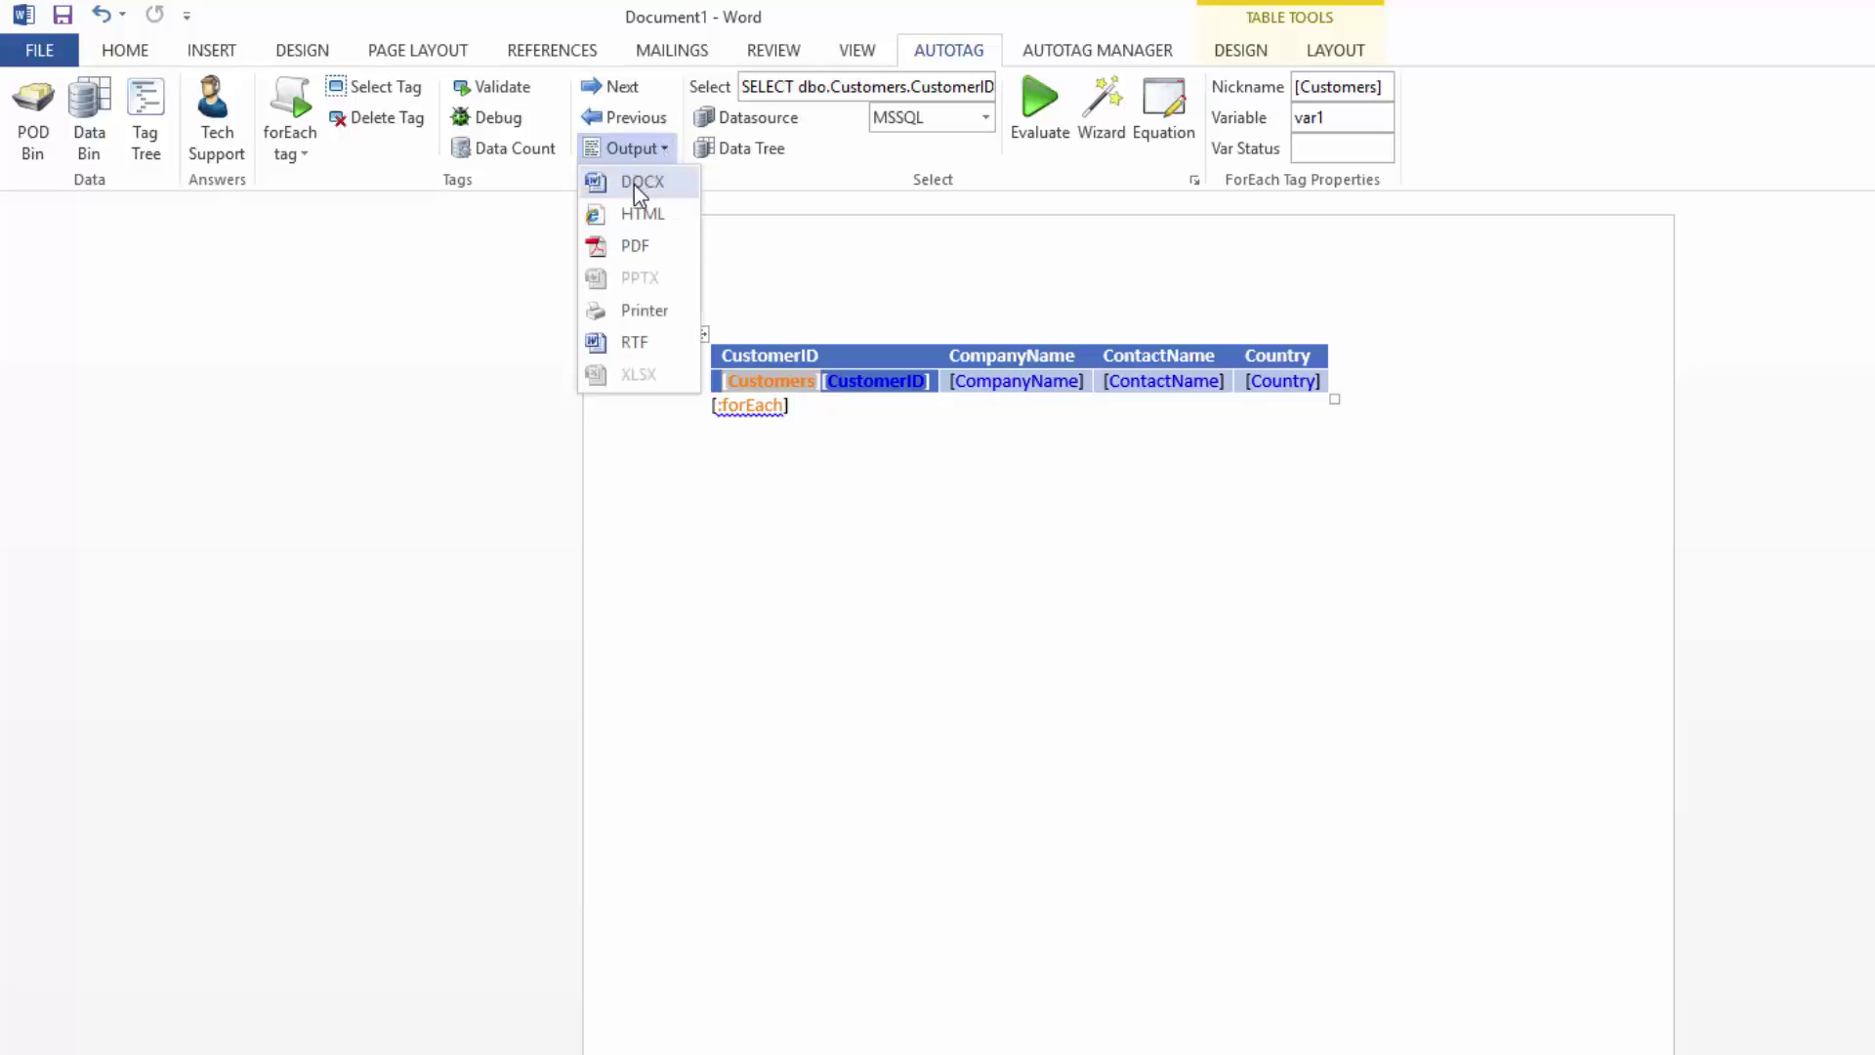
pyautogui.click(637, 186)
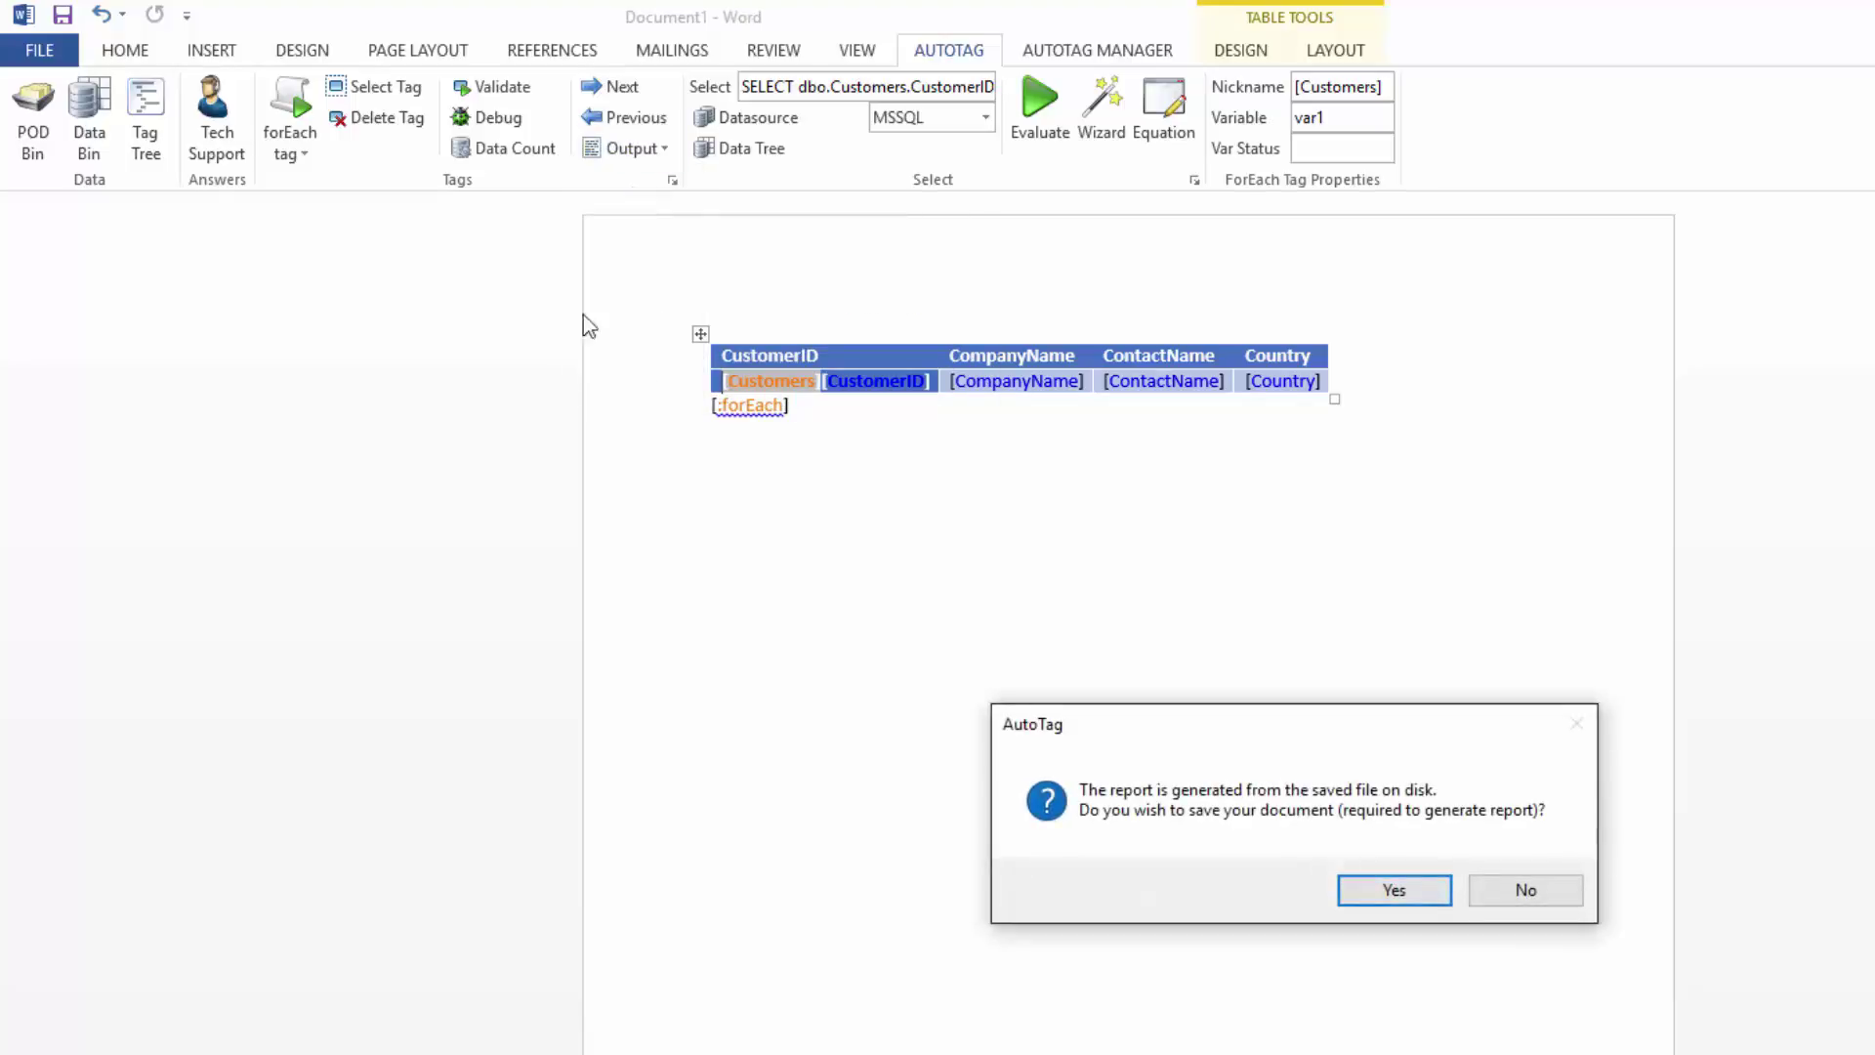
pyautogui.click(1381, 893)
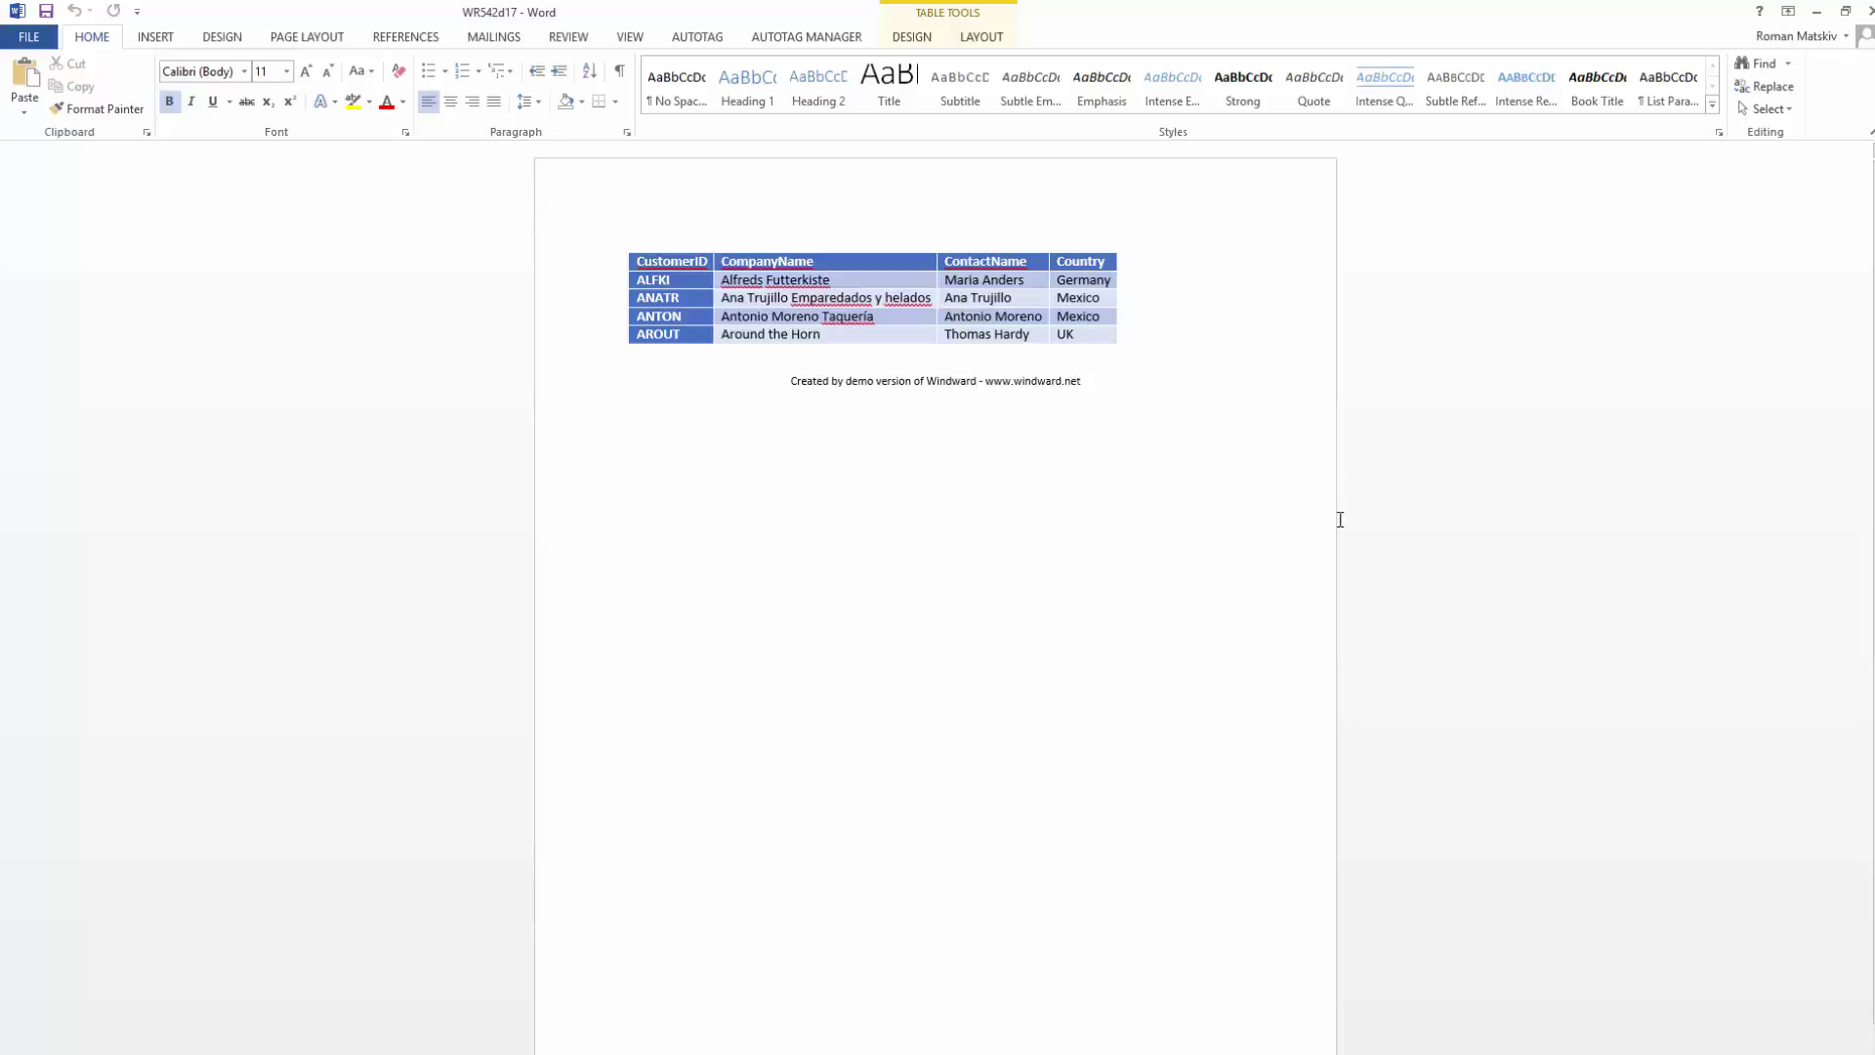
pyautogui.click(1817, 14)
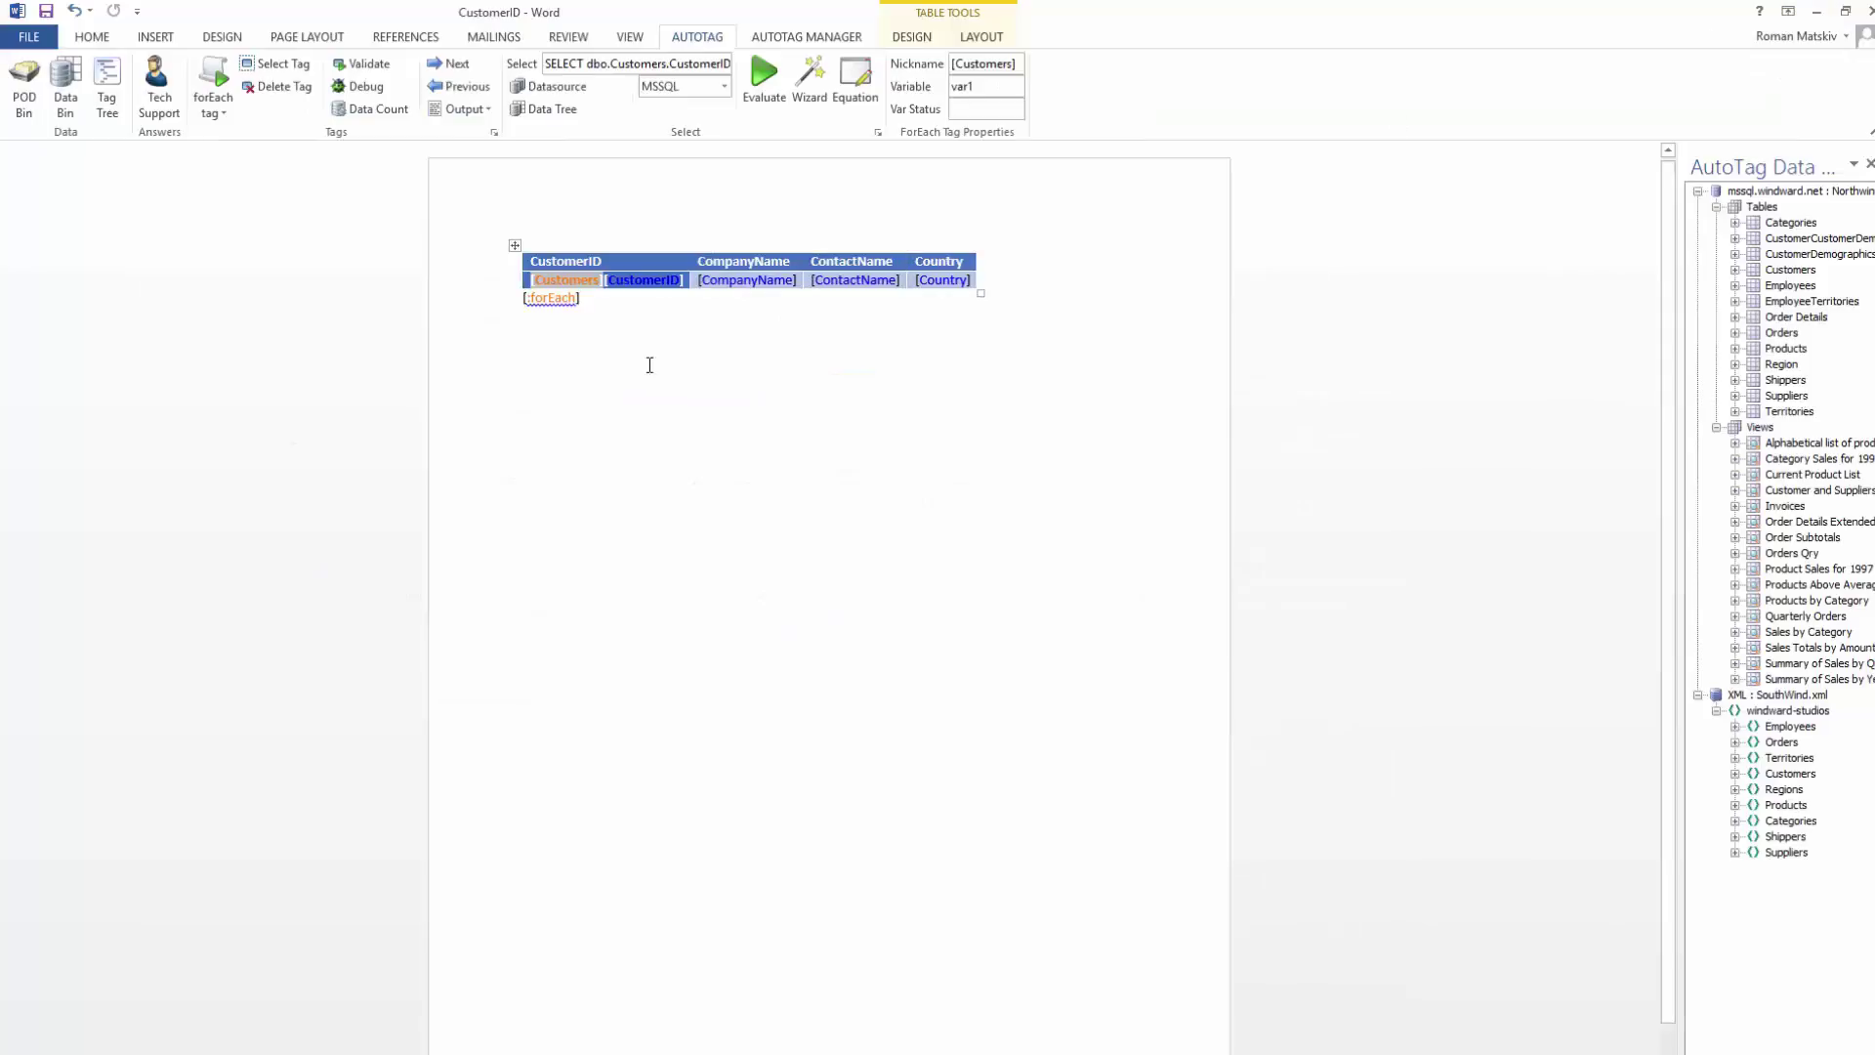
# Step: Insert an out tag on a new line after the forEach tag
pyautogui.click(587, 414)
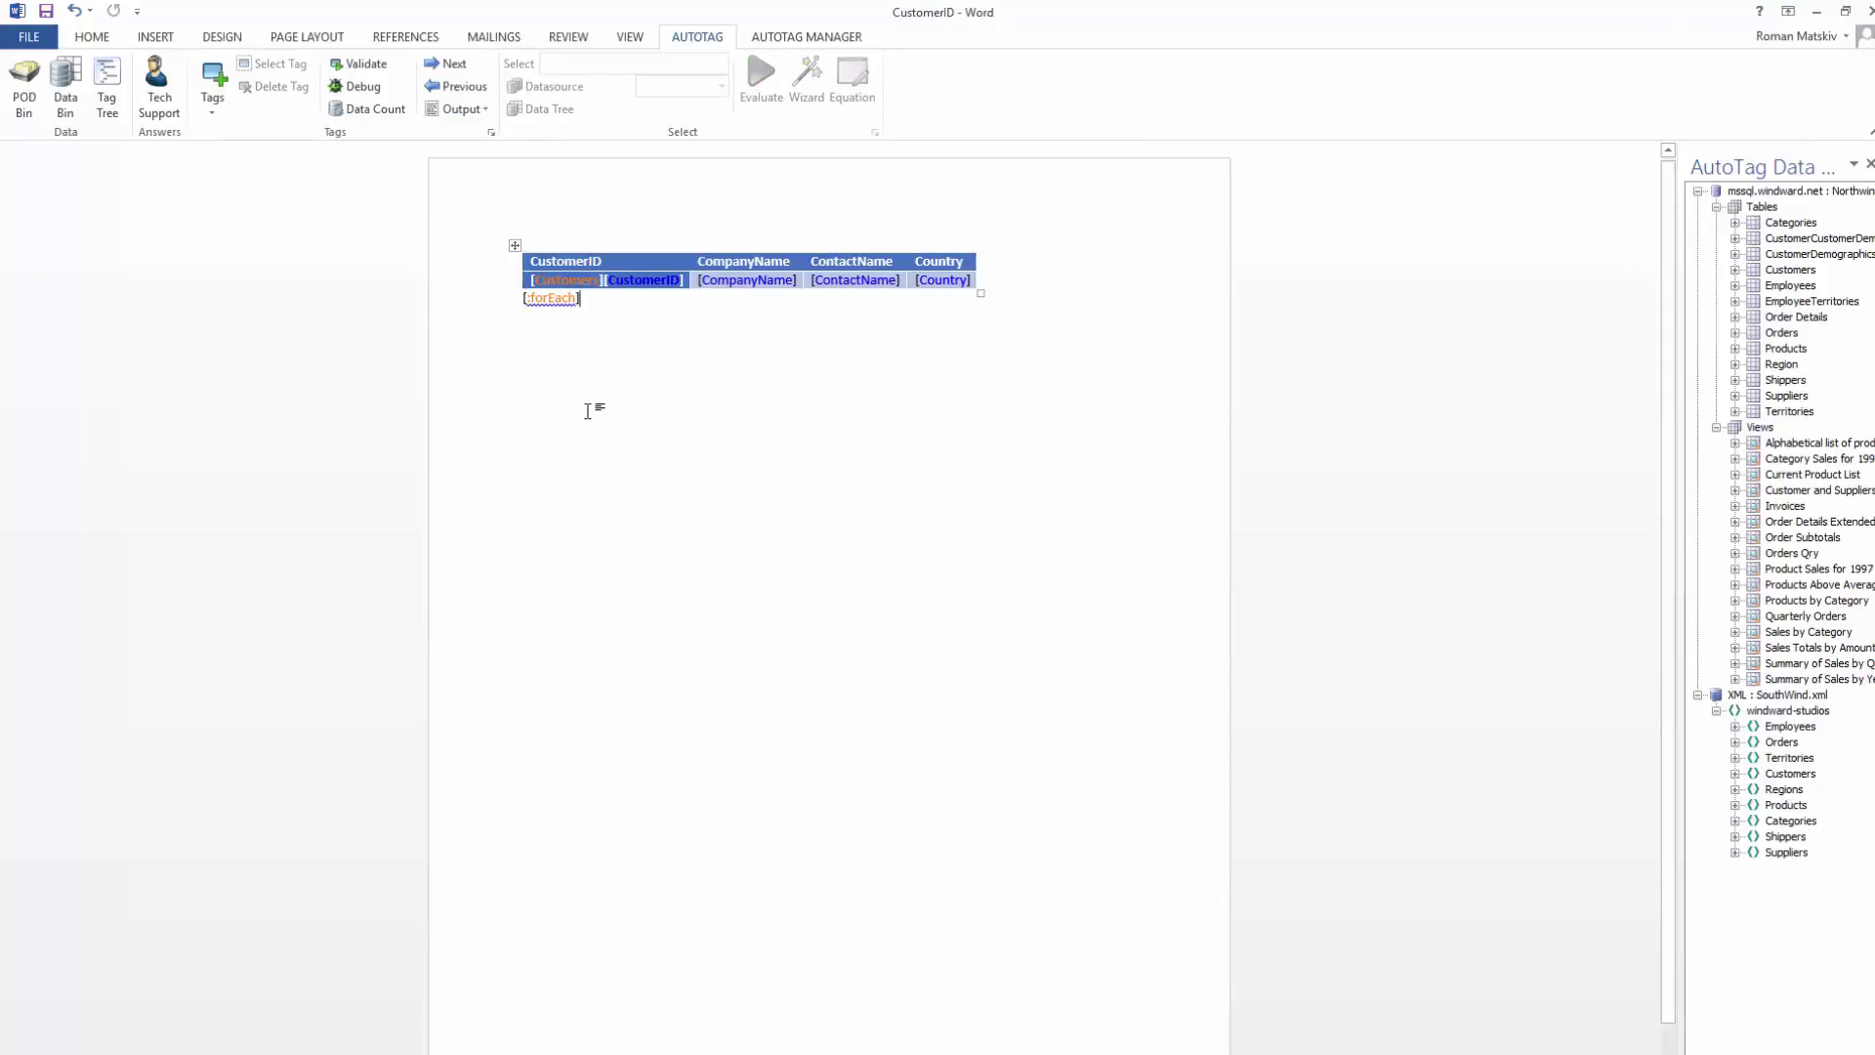
pyautogui.press('Return')
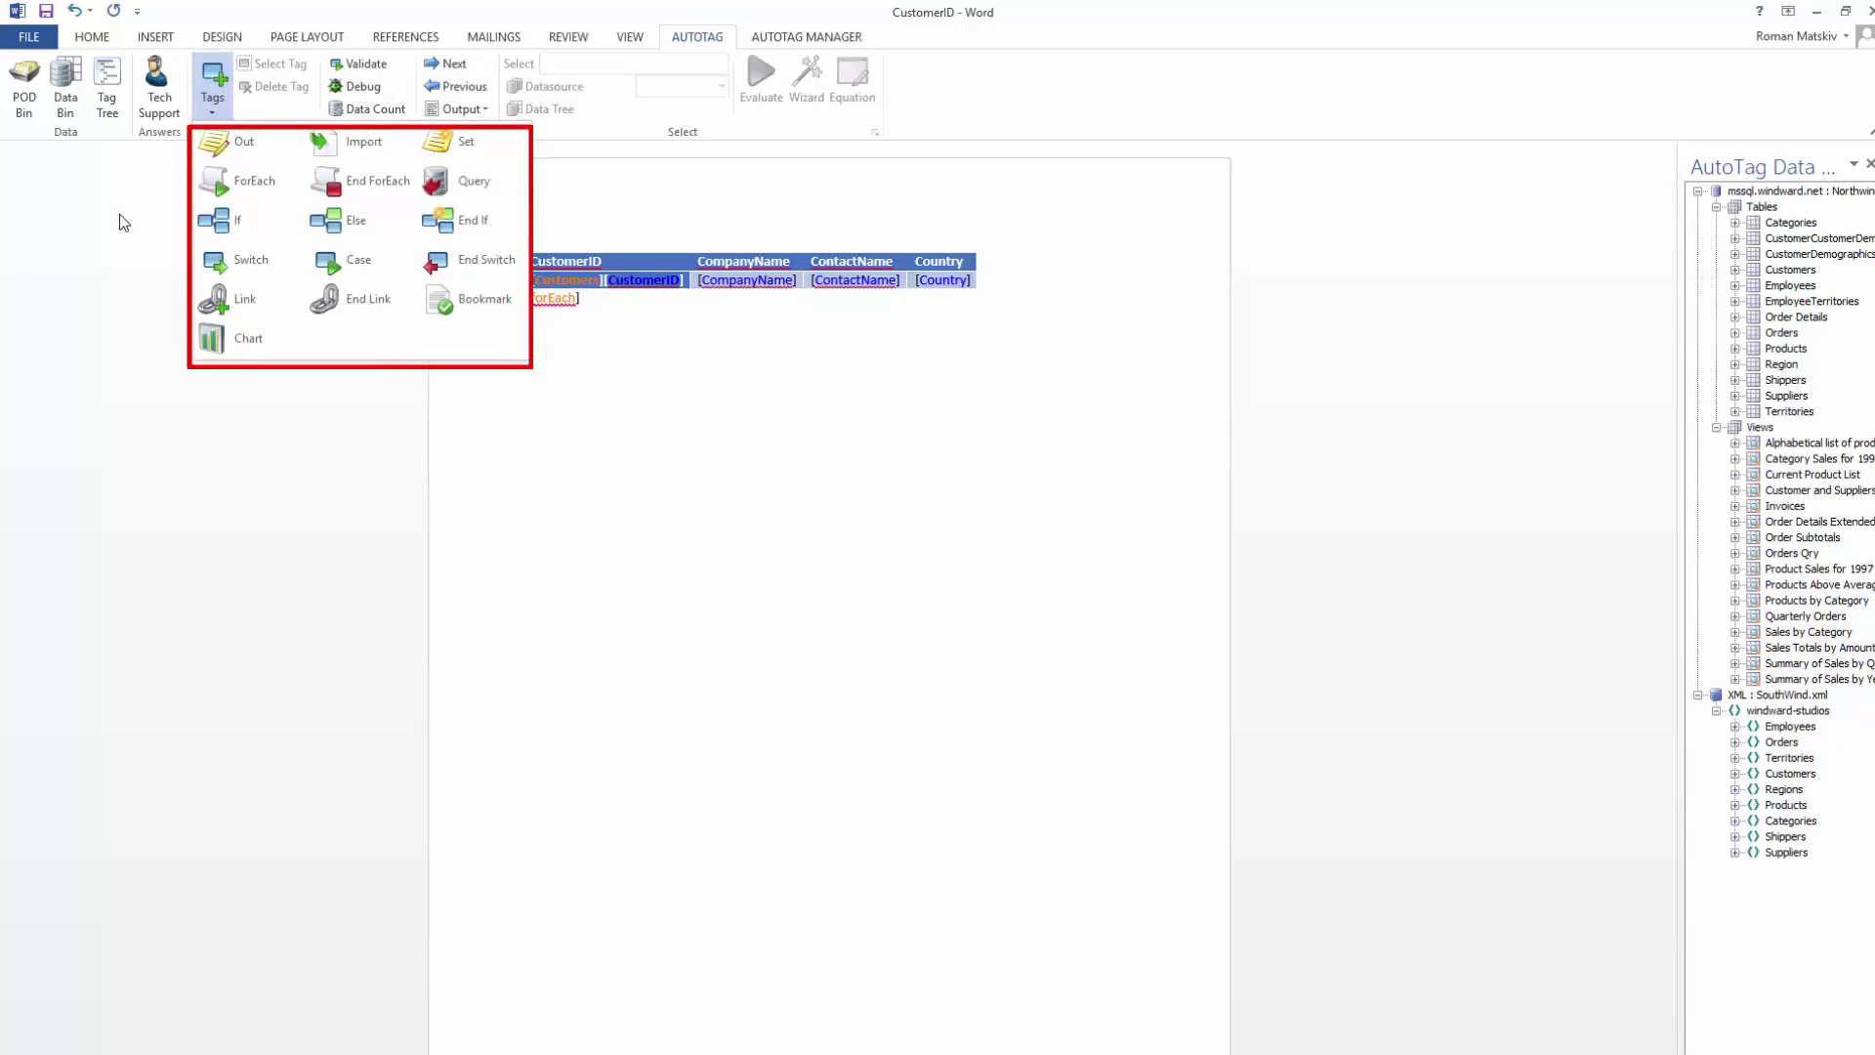
pyautogui.click(230, 145)
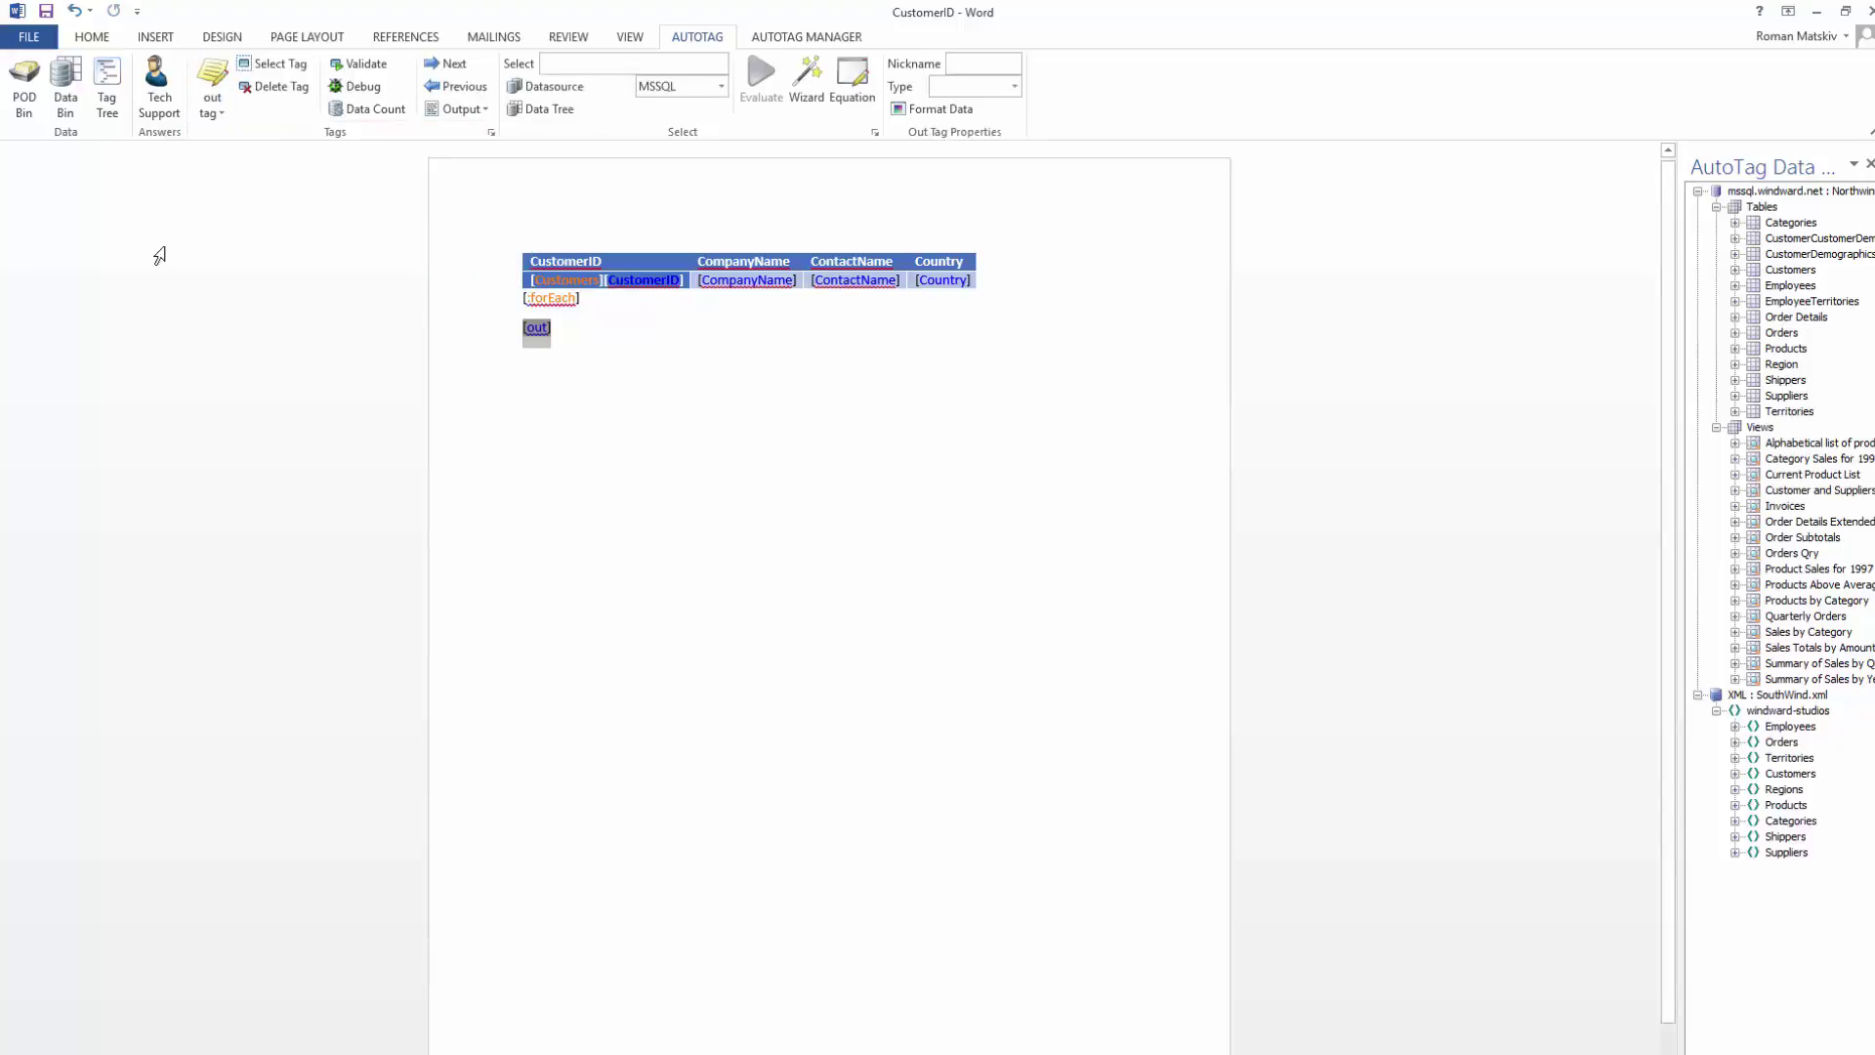
pyautogui.click(578, 346)
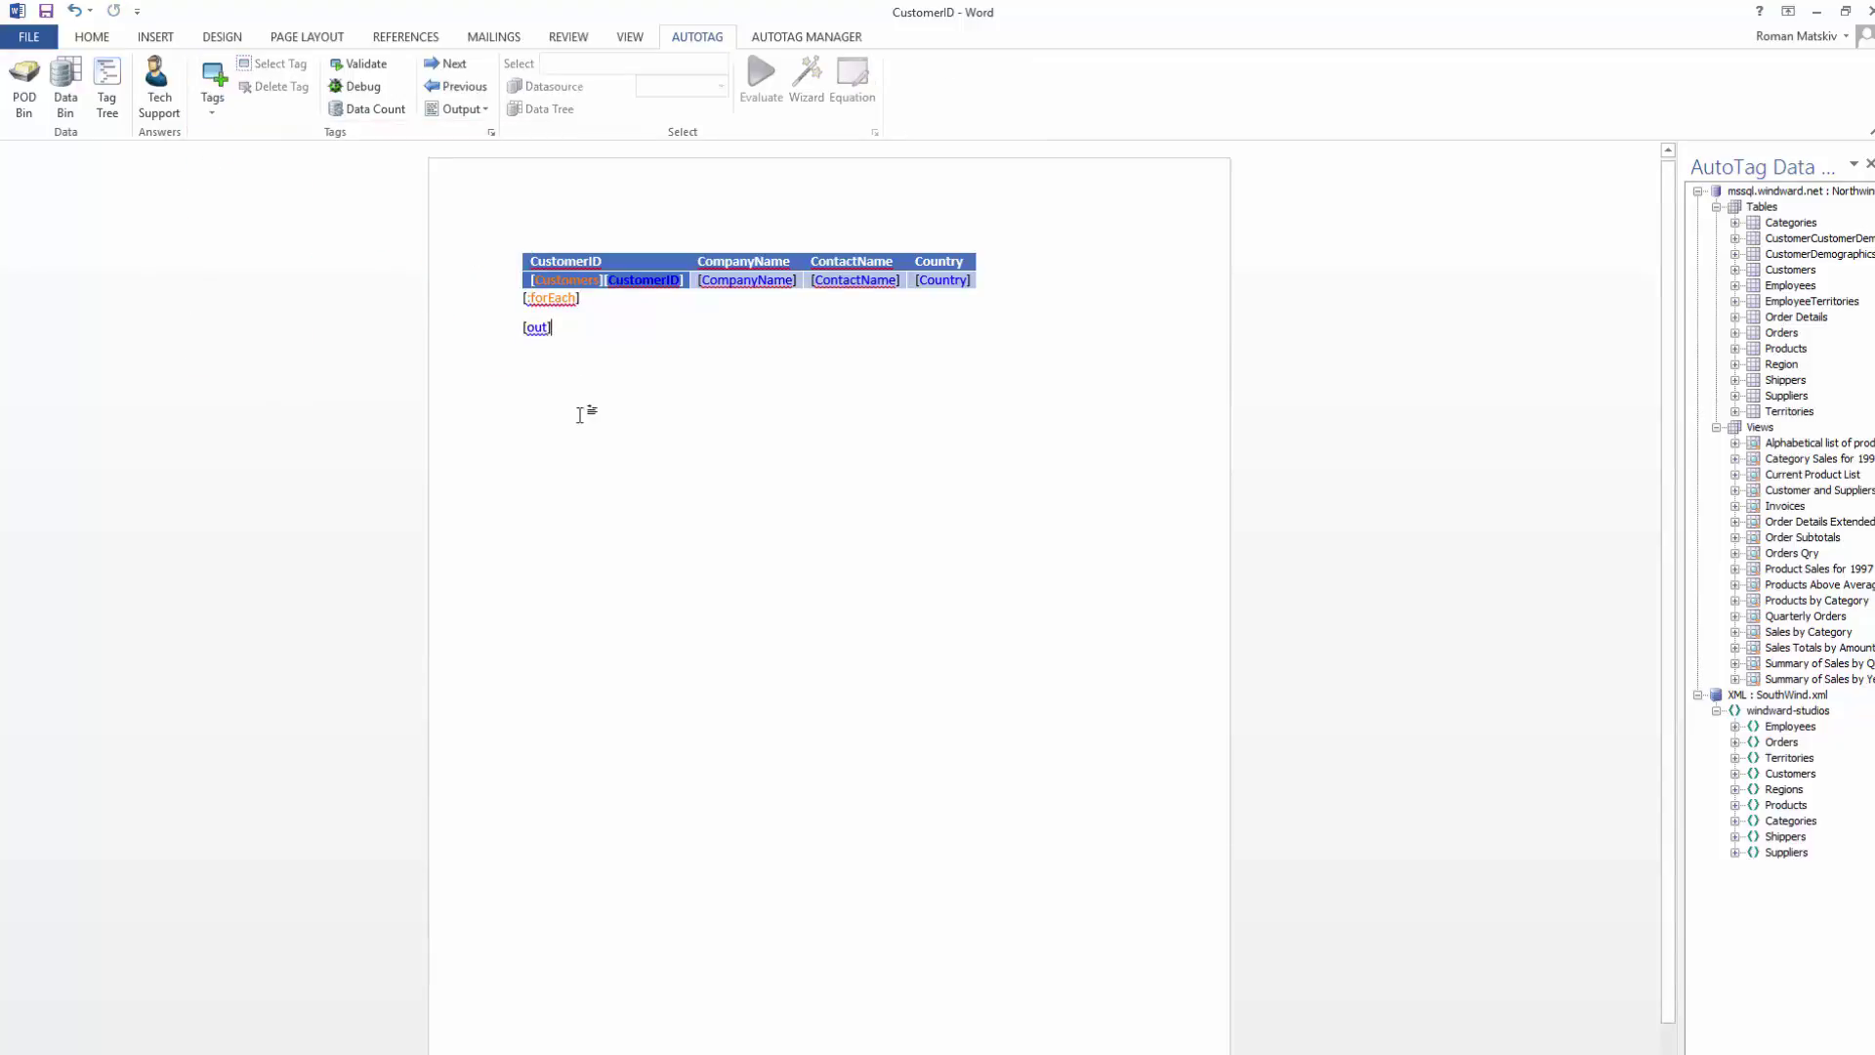
# Step: Browse the Customers columns Region and CompanyName in the out tag's Tag Editor
pyautogui.click(535, 328)
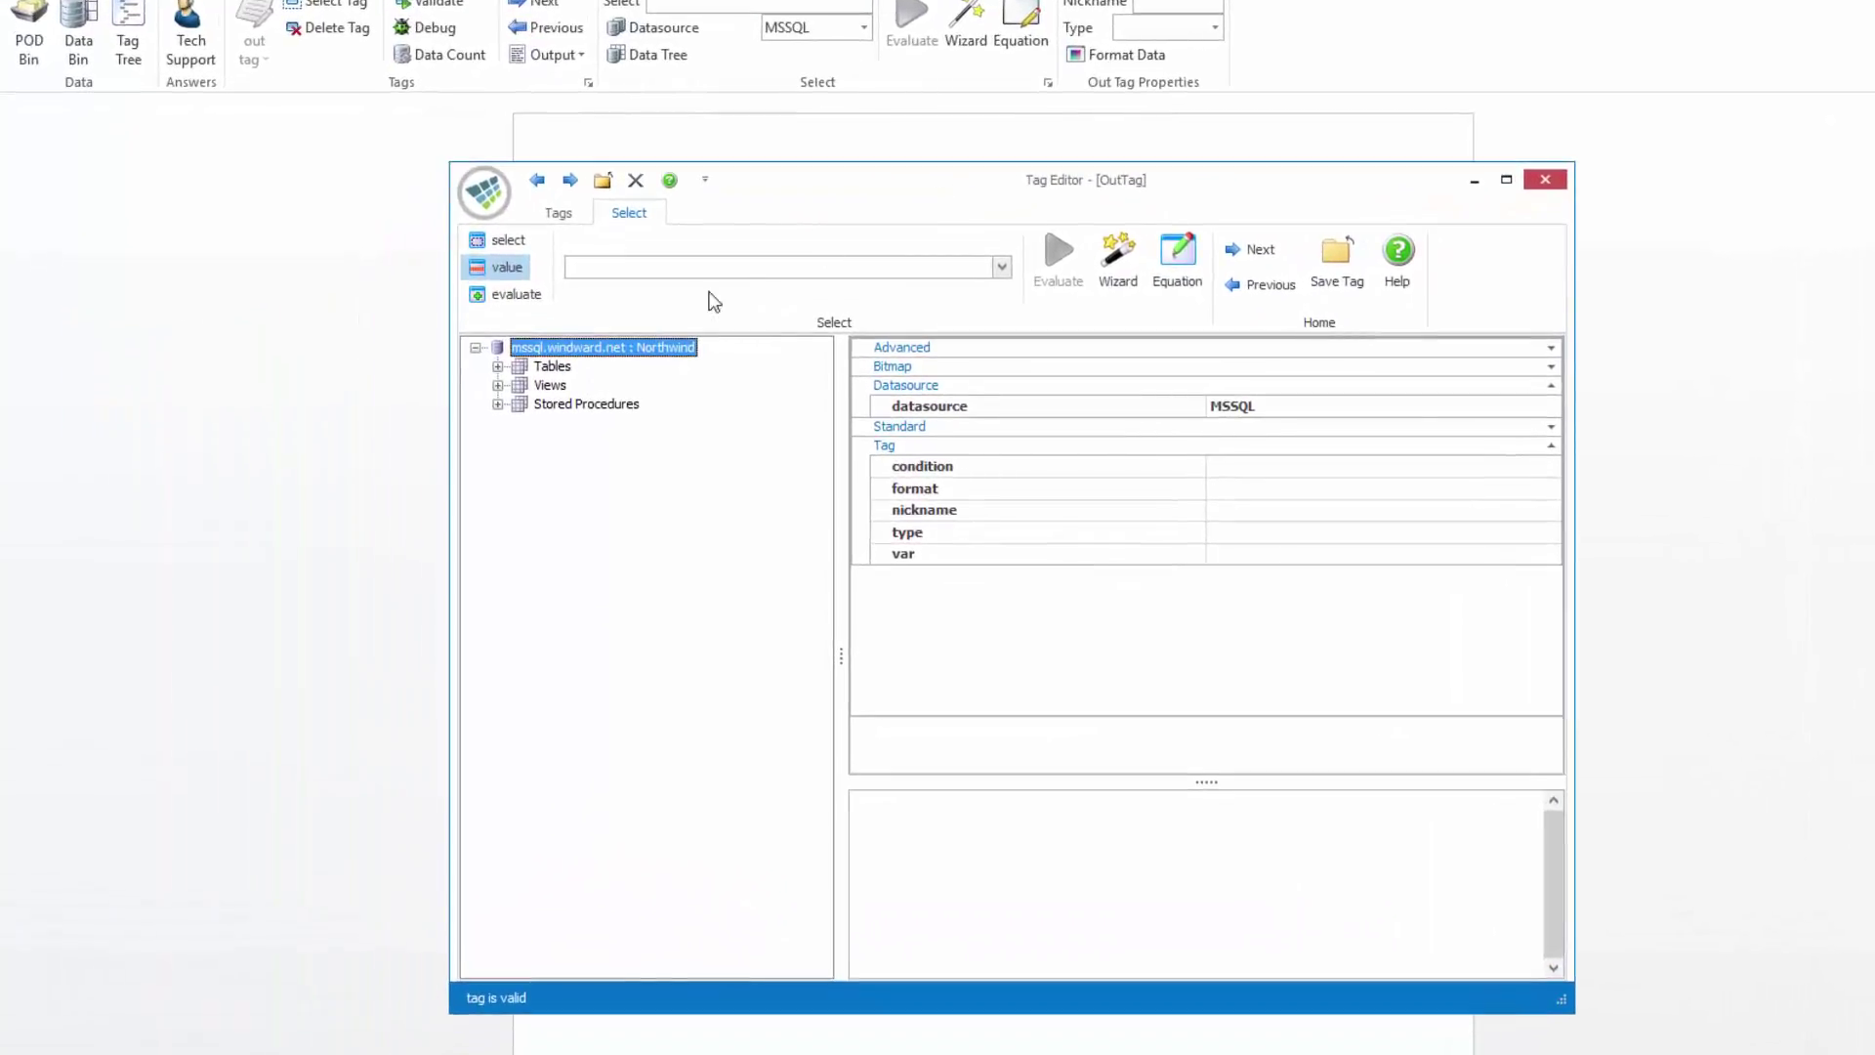
pyautogui.click(498, 367)
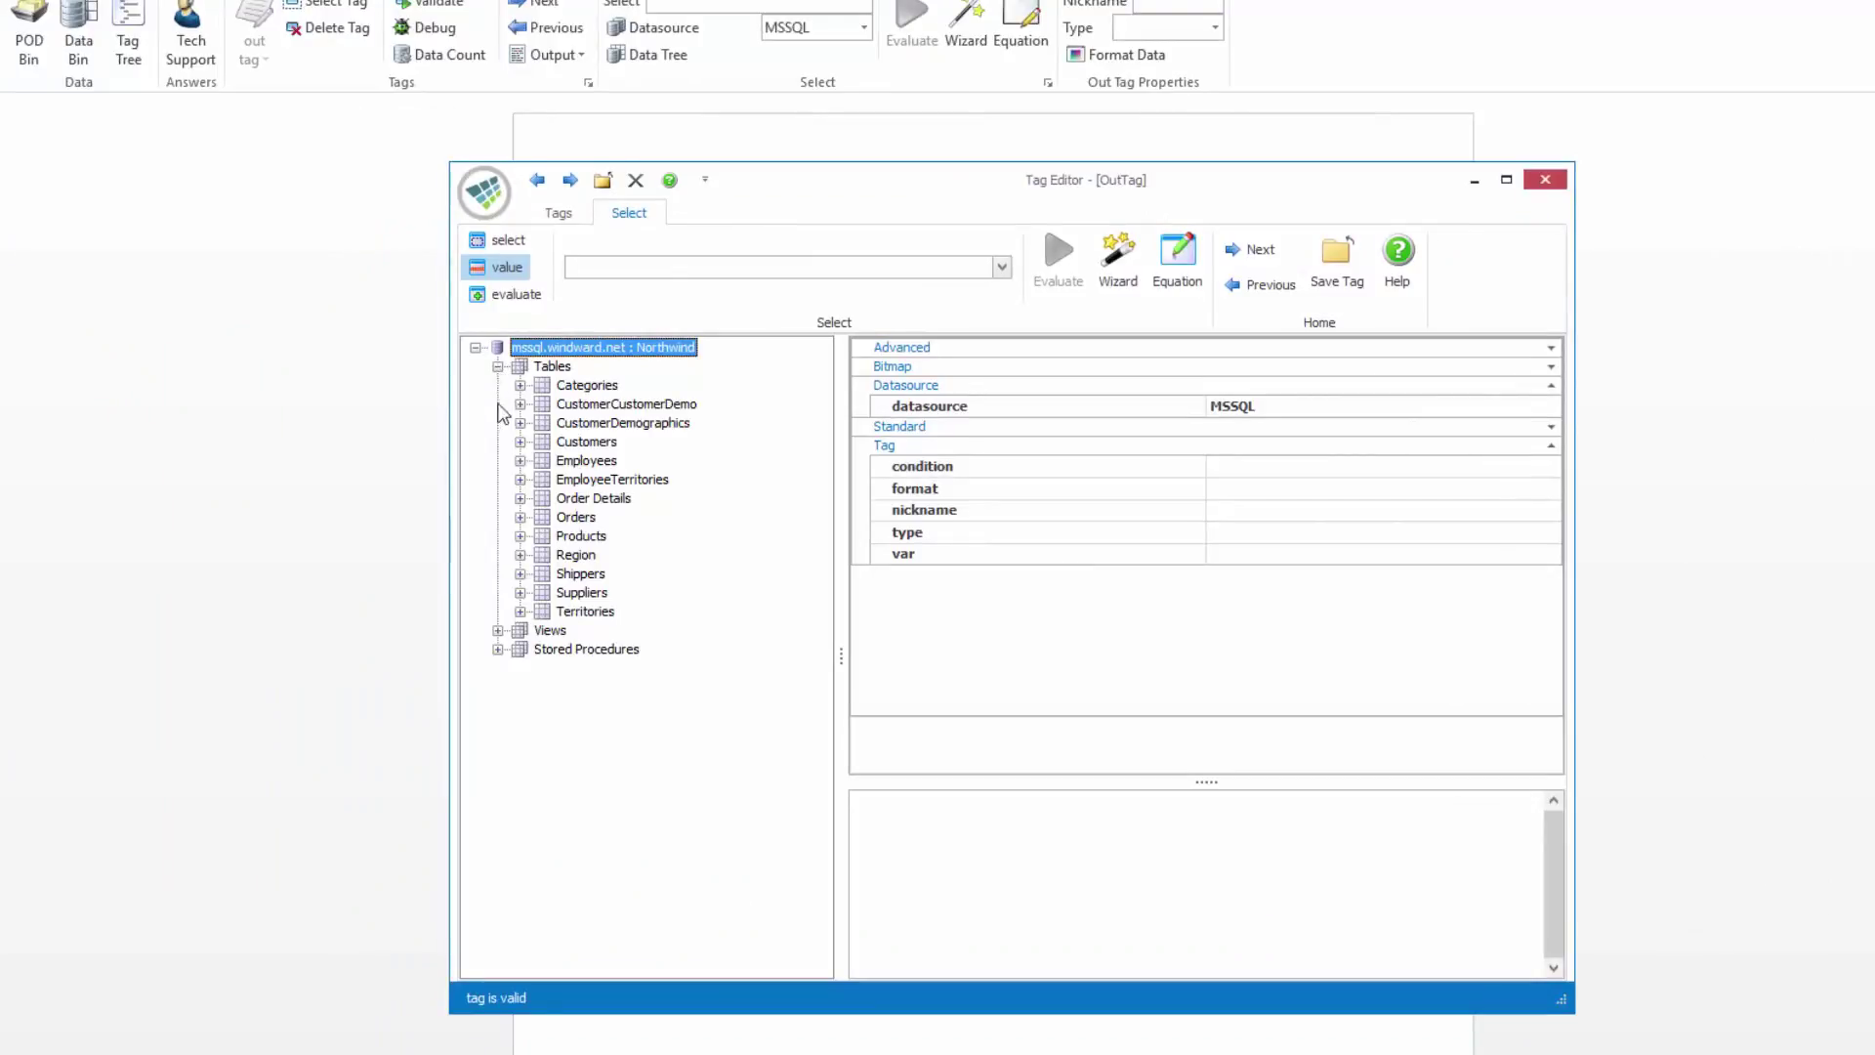
pyautogui.click(520, 441)
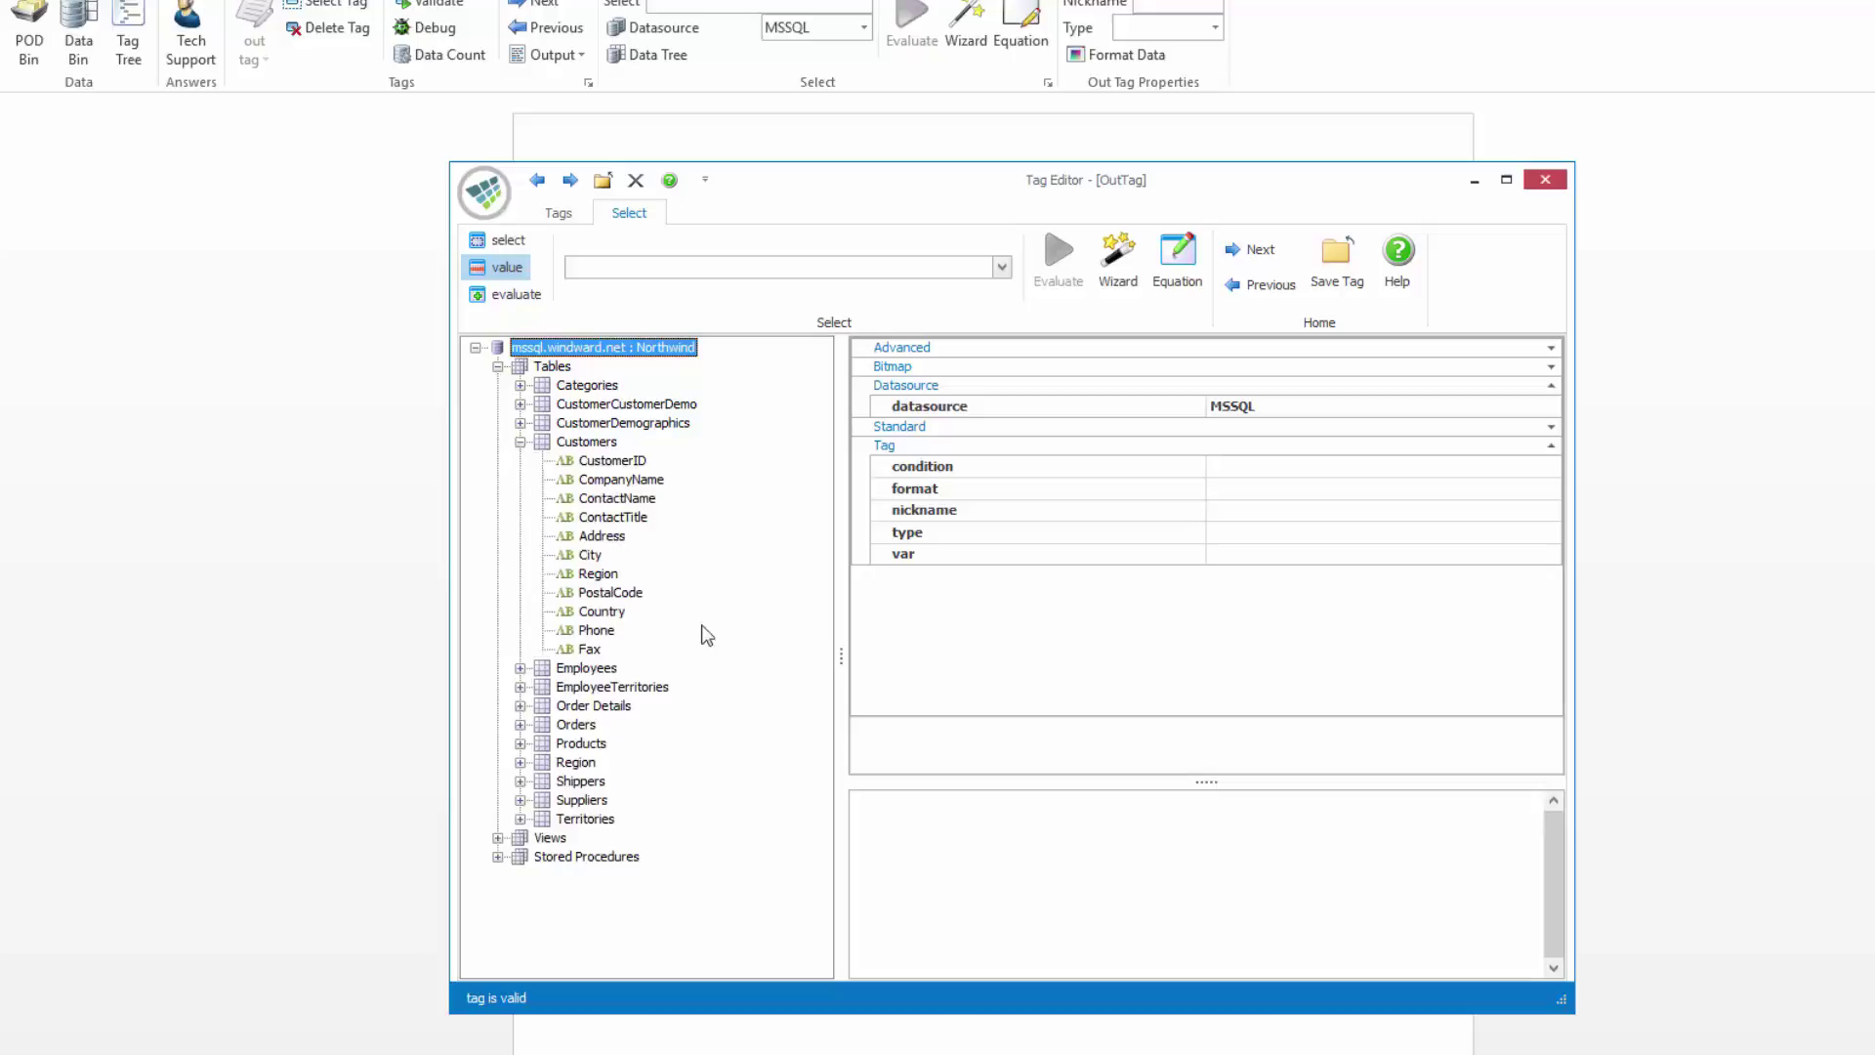
pyautogui.click(605, 575)
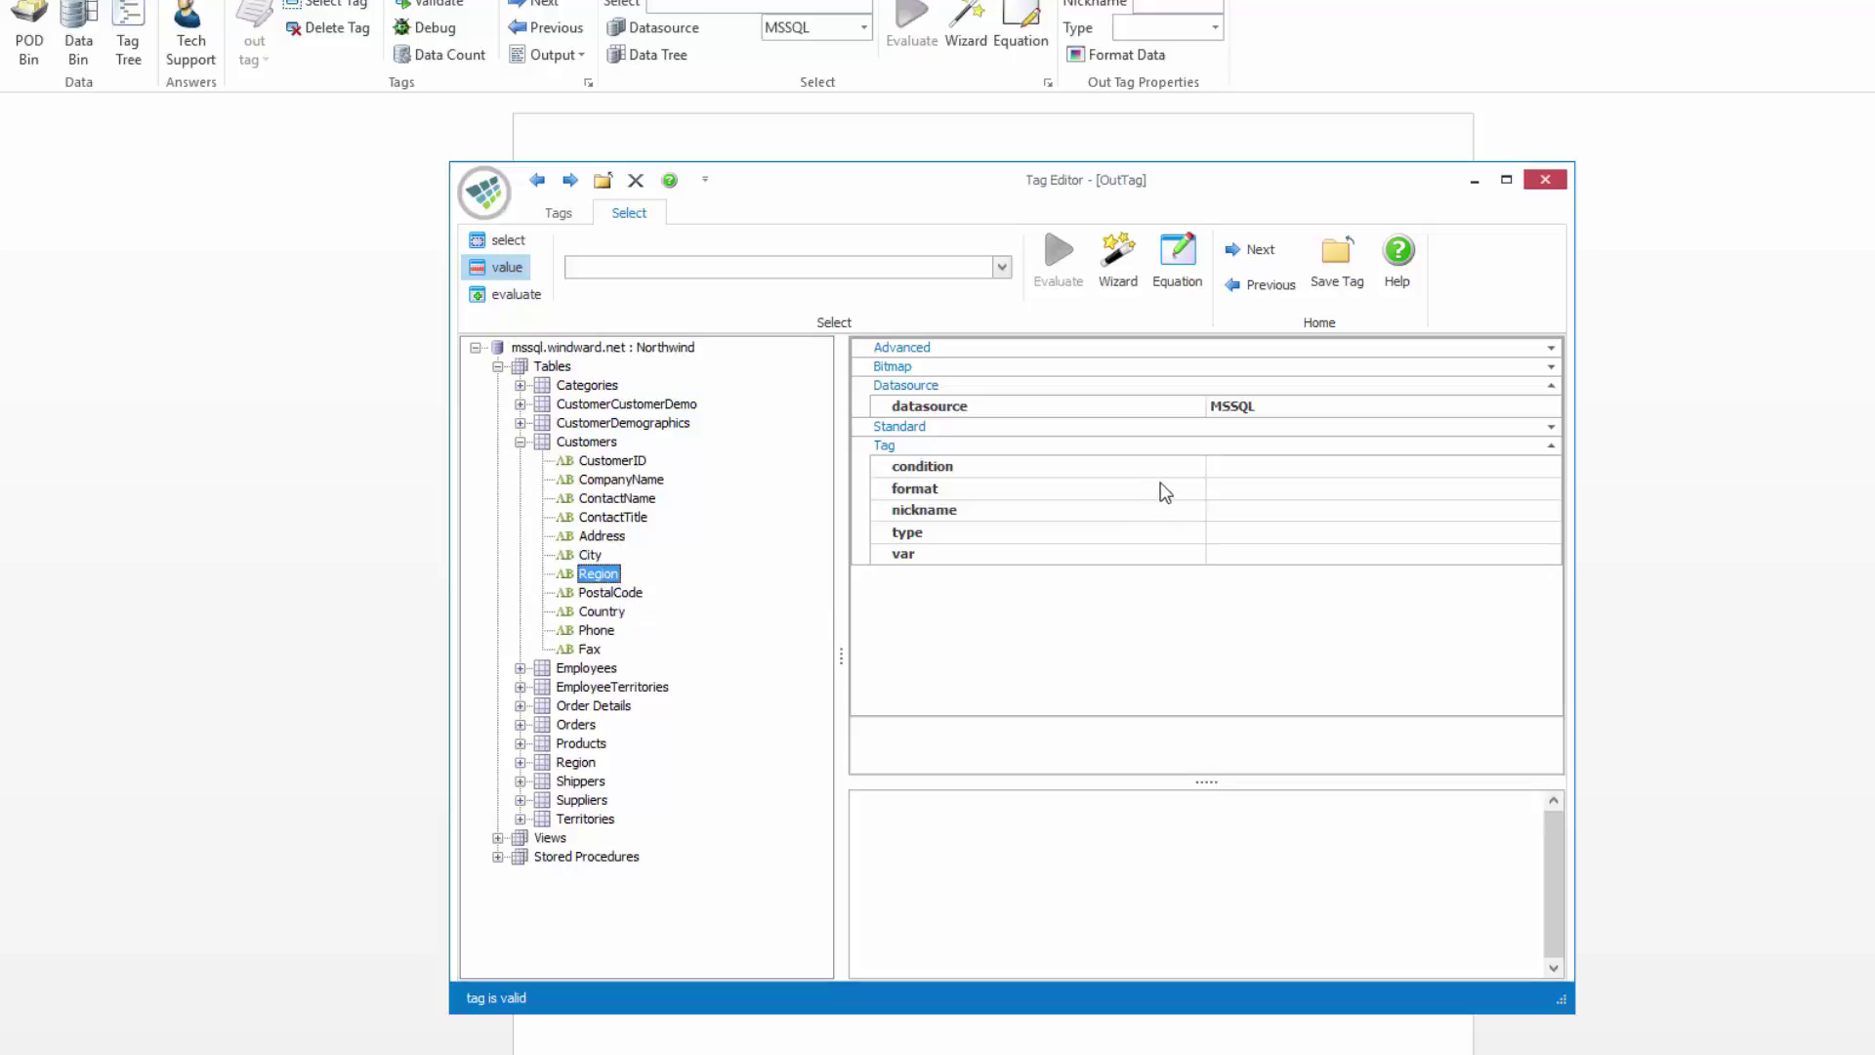
pyautogui.click(625, 479)
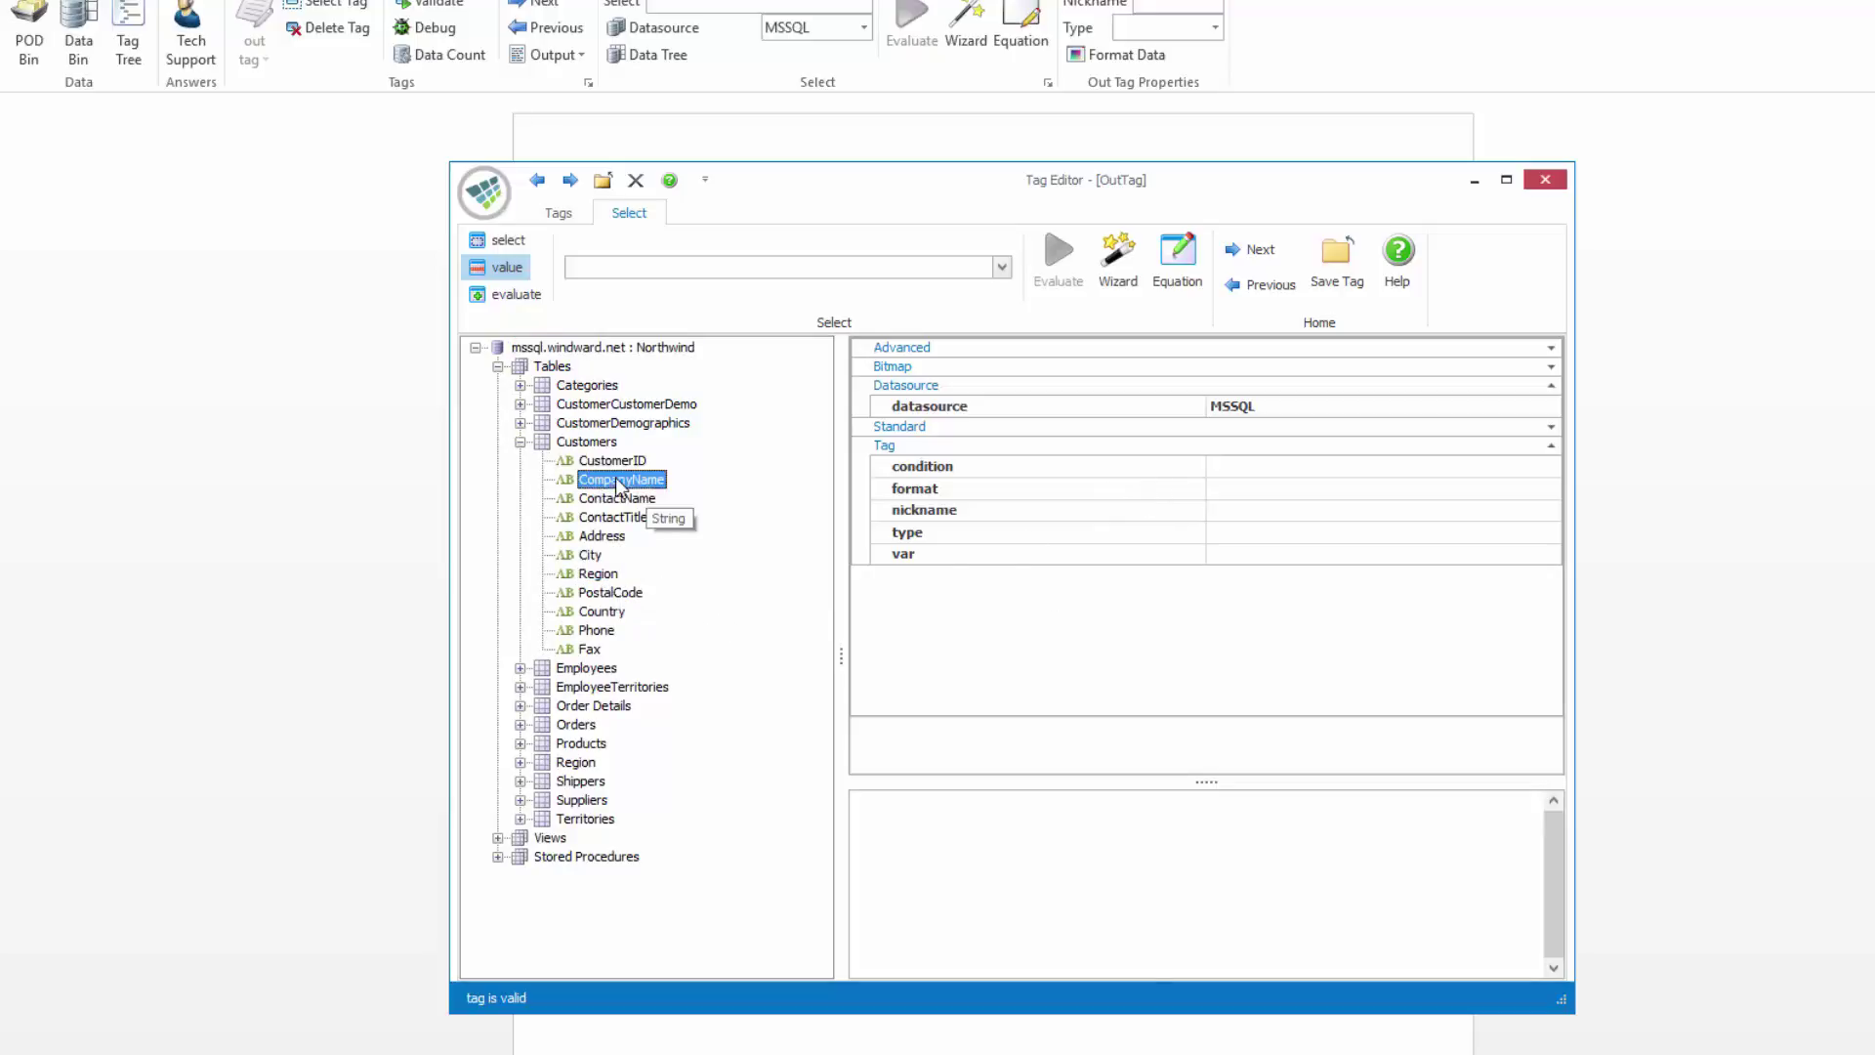
pyautogui.click(1559, 184)
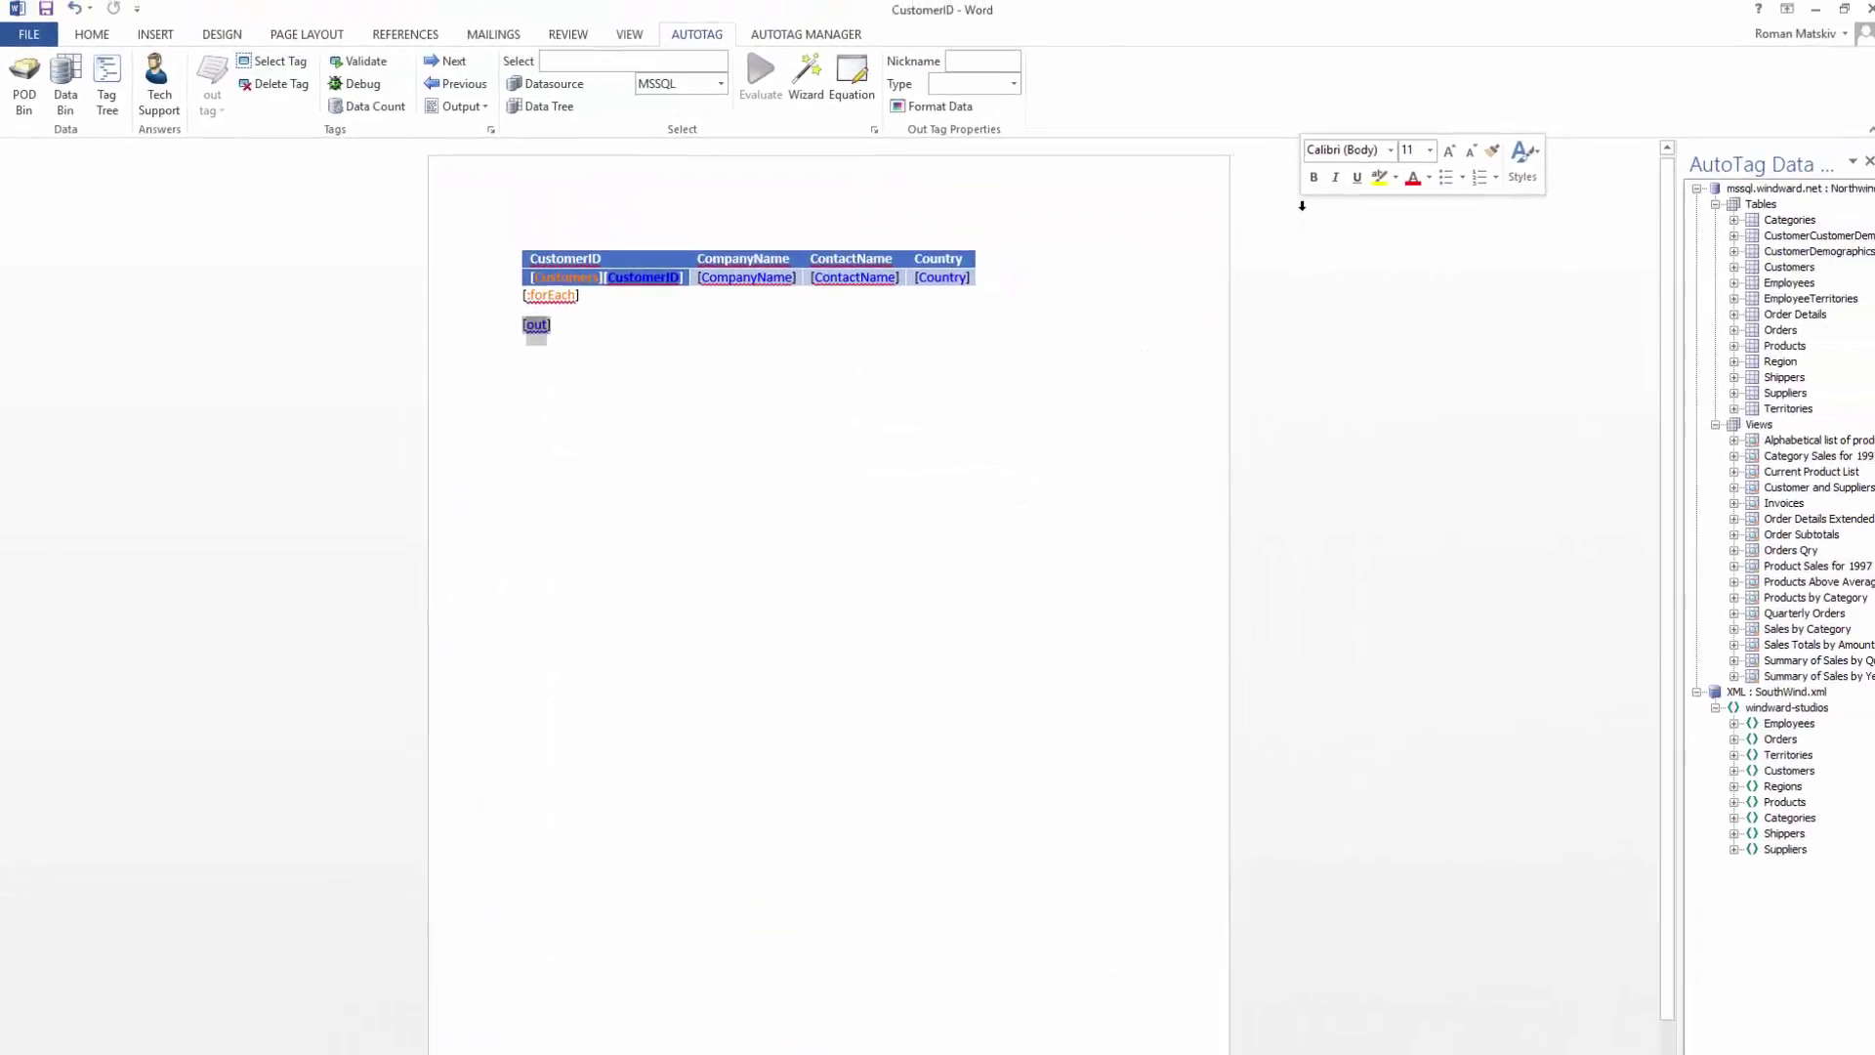
pyautogui.click(566, 361)
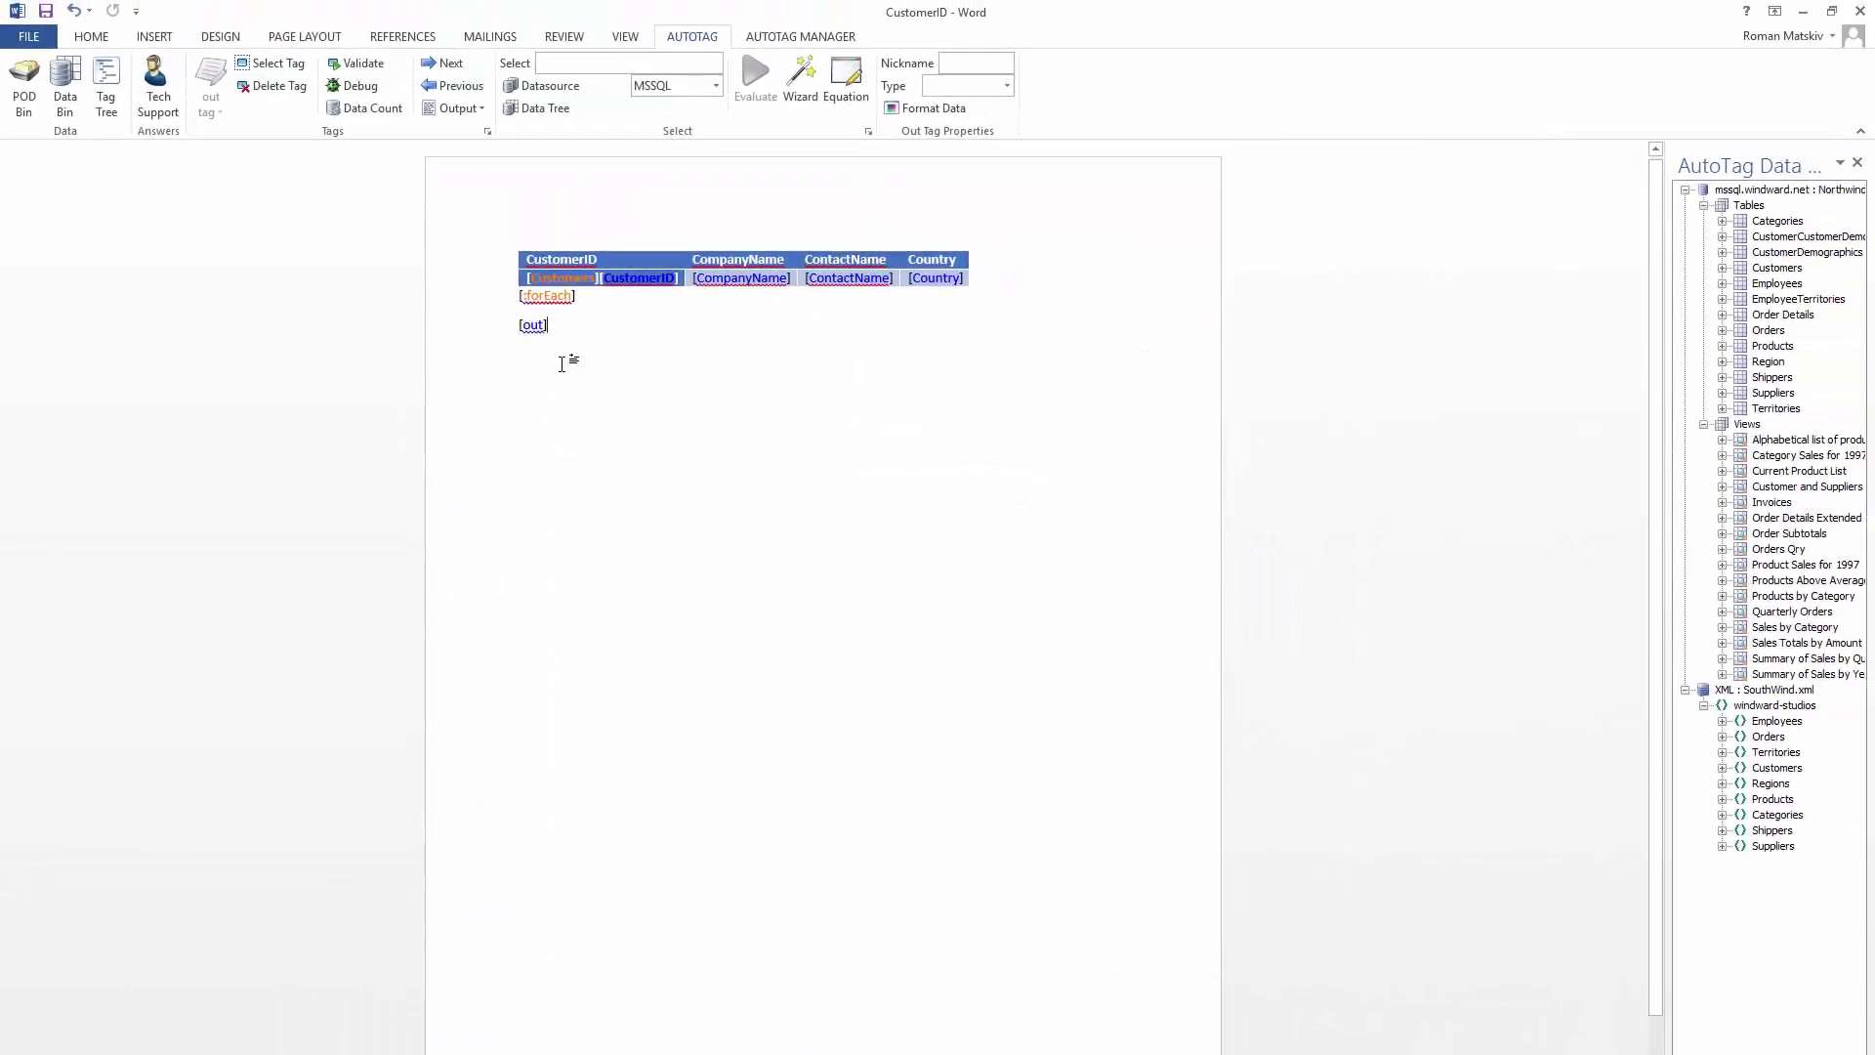